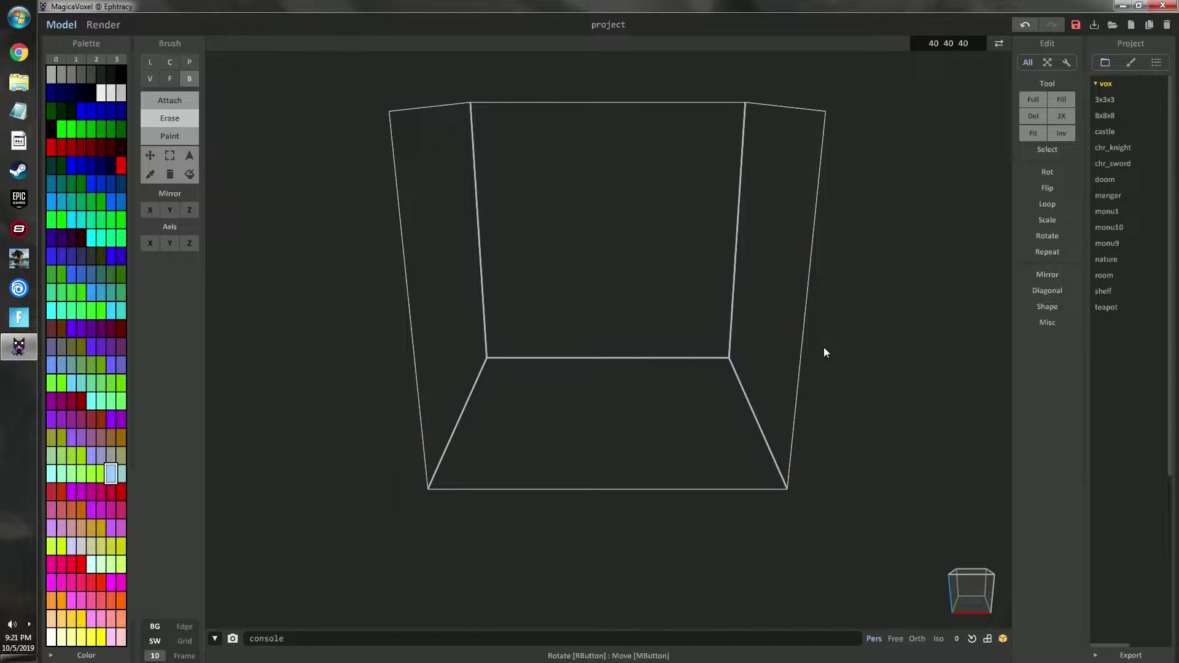
# Load the nearly blank default palette 3 and set its first colour to pale blue, RGB 214 226 239.
pyautogui.scroll(4, 725, 388)
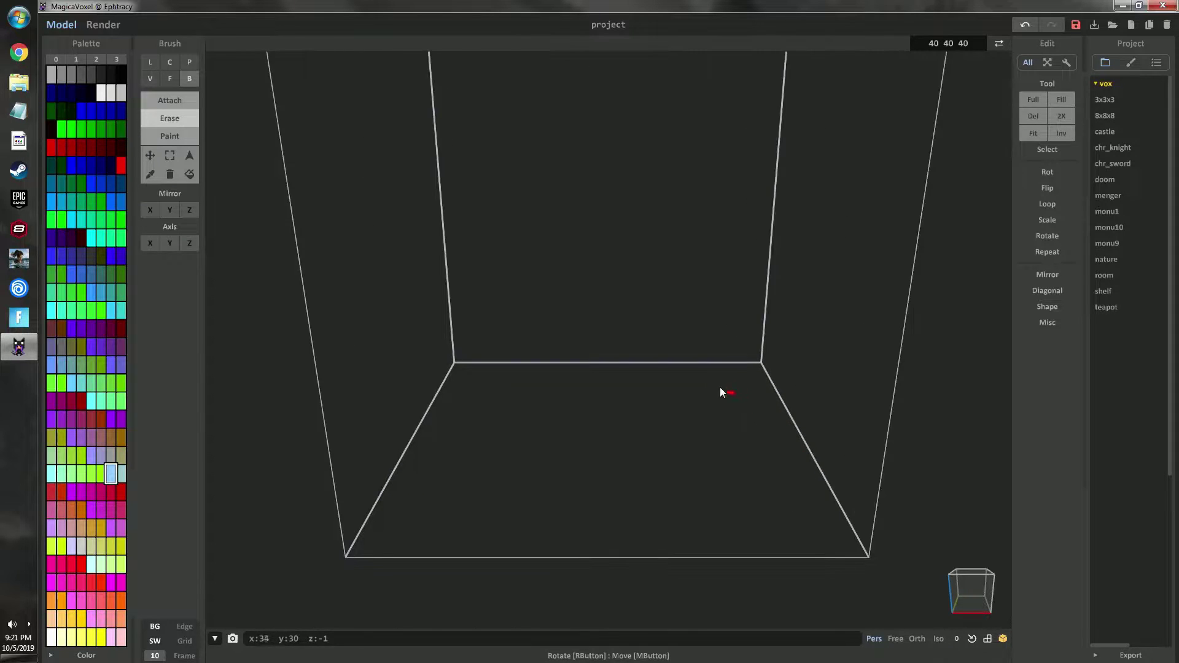
pyautogui.moveTo(708, 388); pyautogui.dragTo(705, 458, button='right')
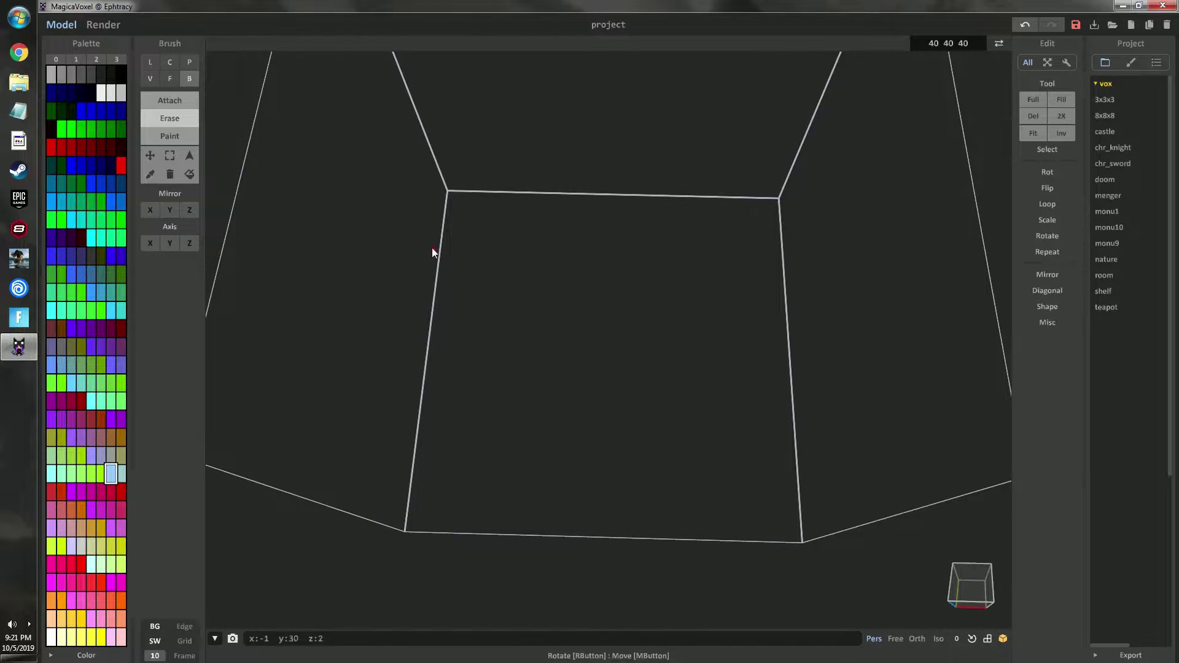
pyautogui.click(116, 61)
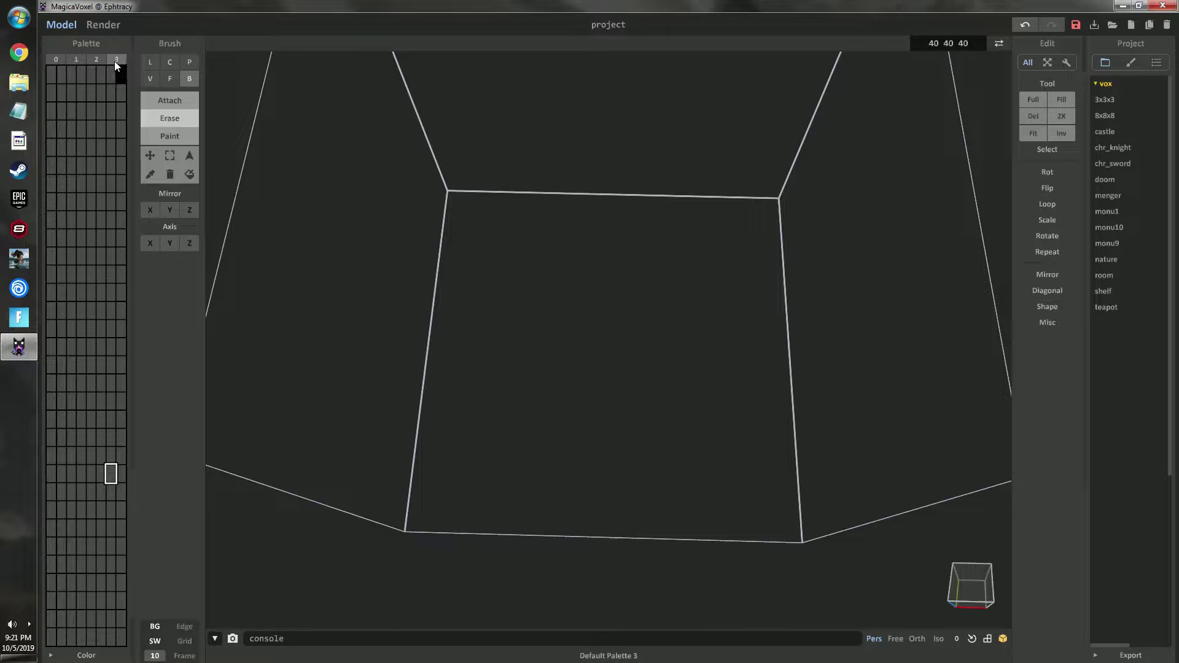
pyautogui.click(50, 72)
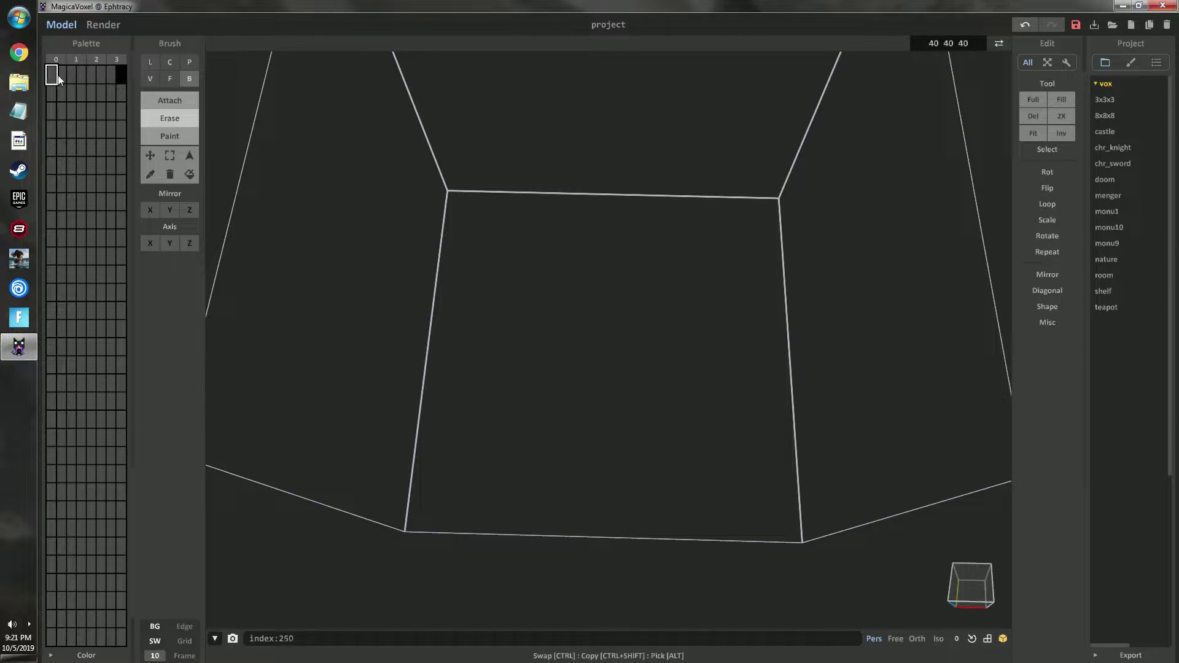
pyautogui.click(86, 655)
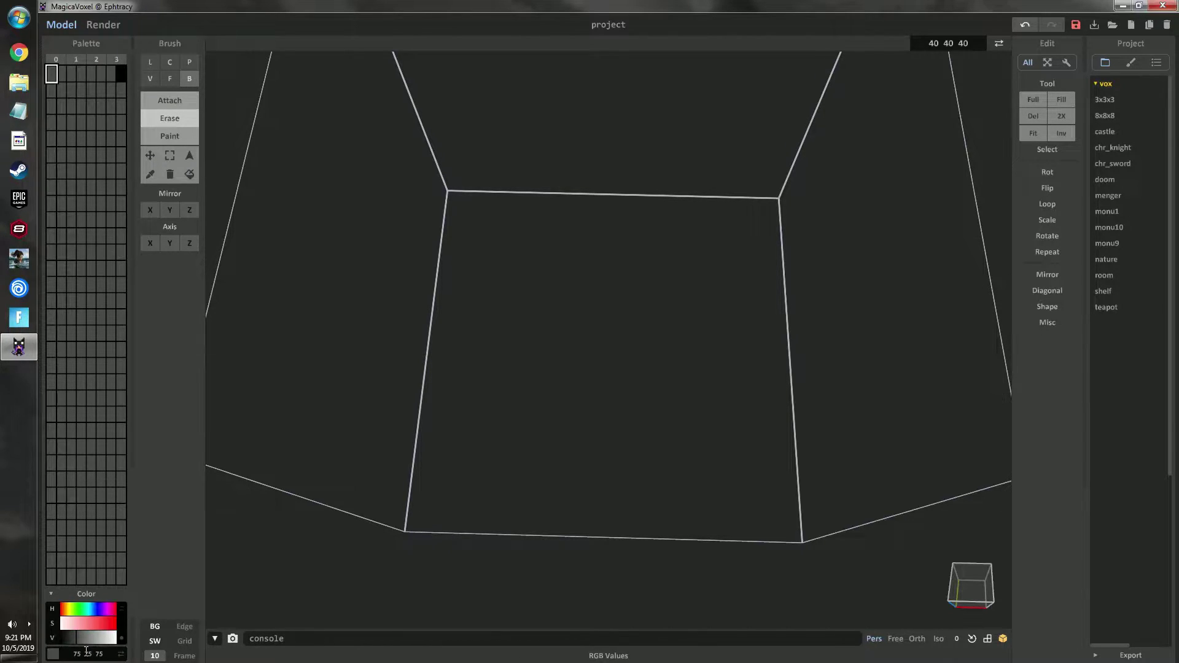
pyautogui.moveTo(92, 638); pyautogui.dragTo(115, 638)
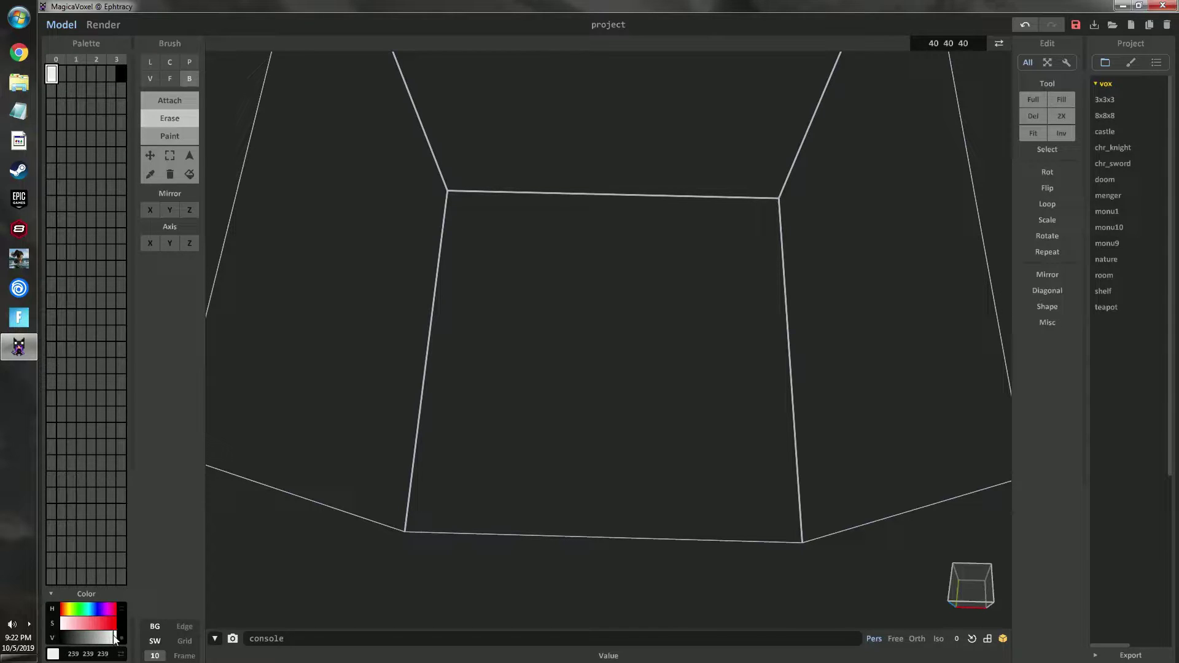
pyautogui.click(93, 607)
pyautogui.click(64, 624)
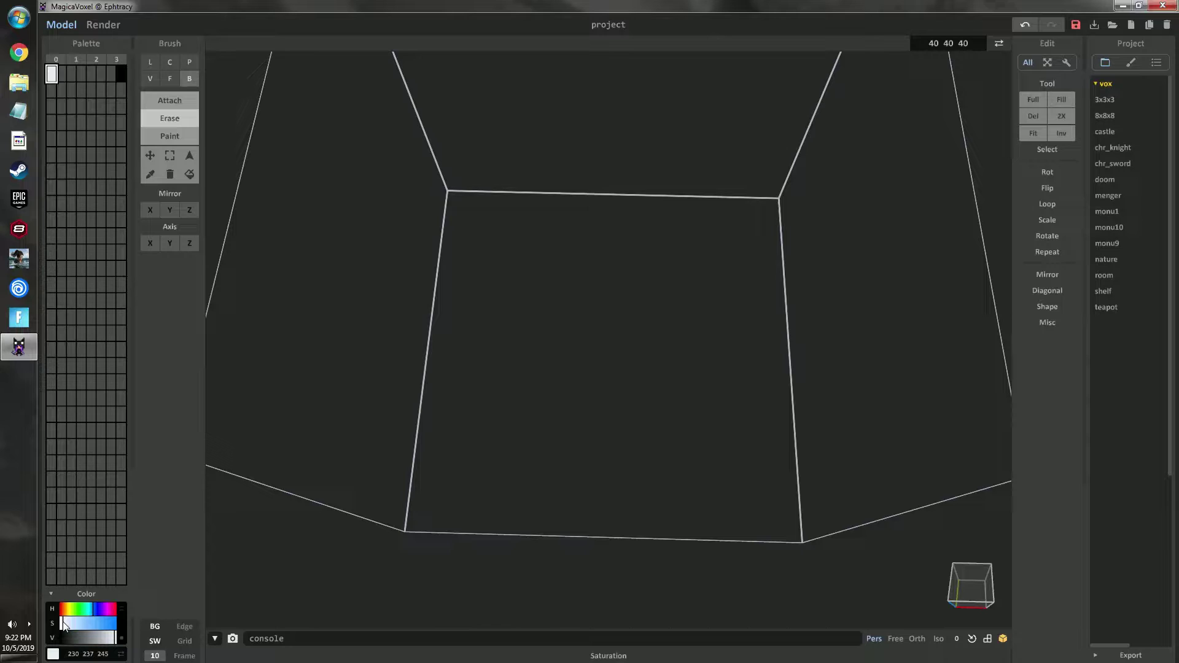
pyautogui.click(114, 641)
# Attach two diagonally adjacent pale blue voxels near the middle of the floor with the size 1 Voxel brush.
pyautogui.scroll(6, 594, 314)
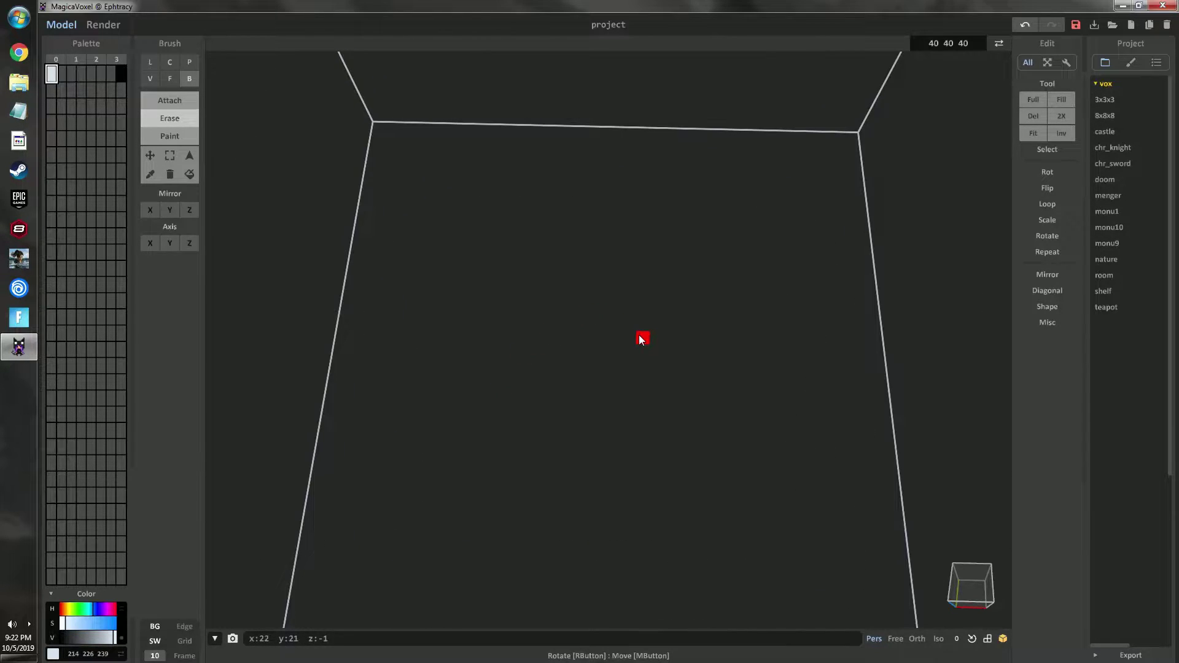
pyautogui.scroll(-3, 618, 395)
pyautogui.scroll(3, 618, 396)
pyautogui.scroll(-4, 618, 396)
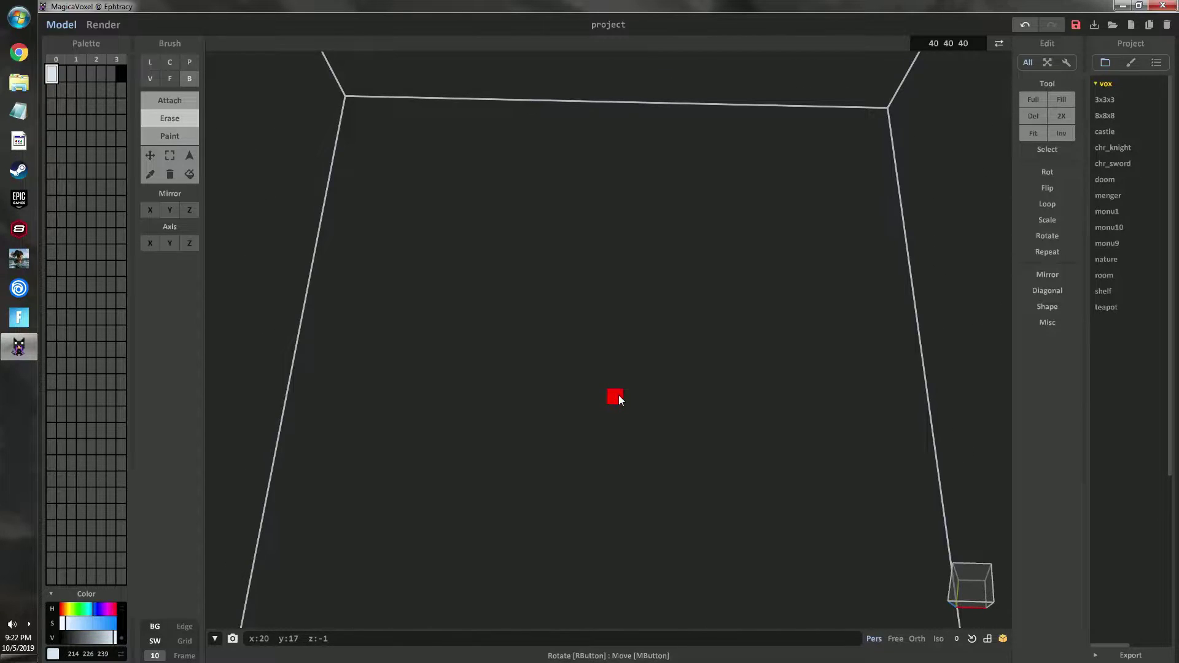
pyautogui.scroll(2, 617, 395)
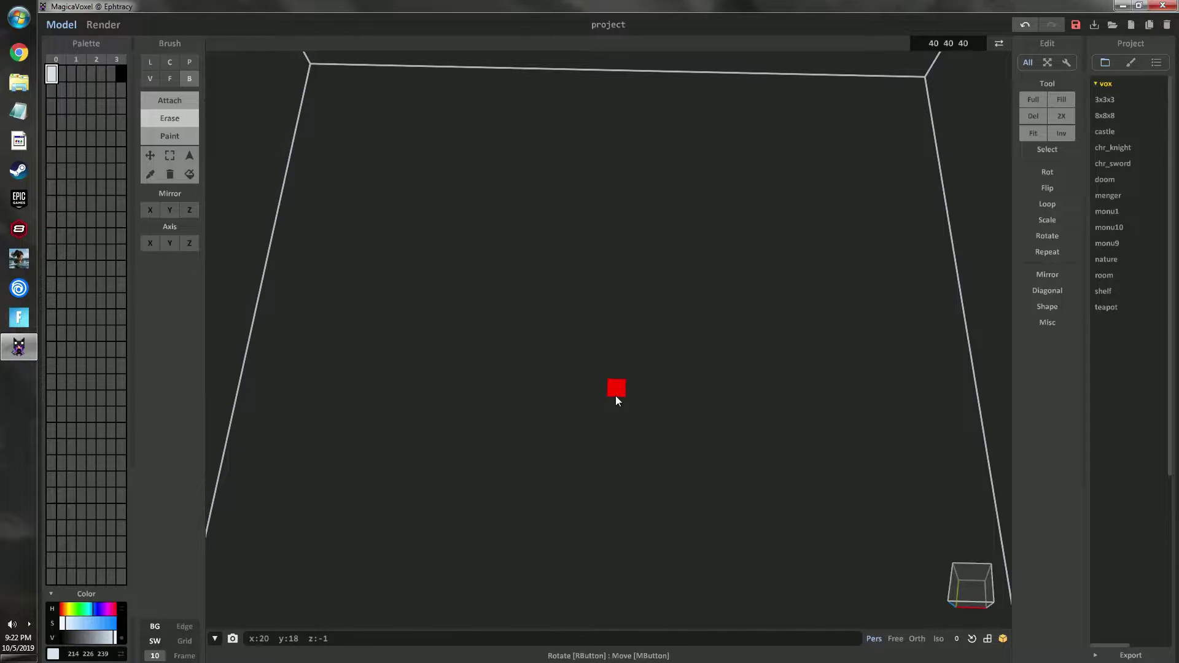
pyautogui.scroll(3, 621, 387)
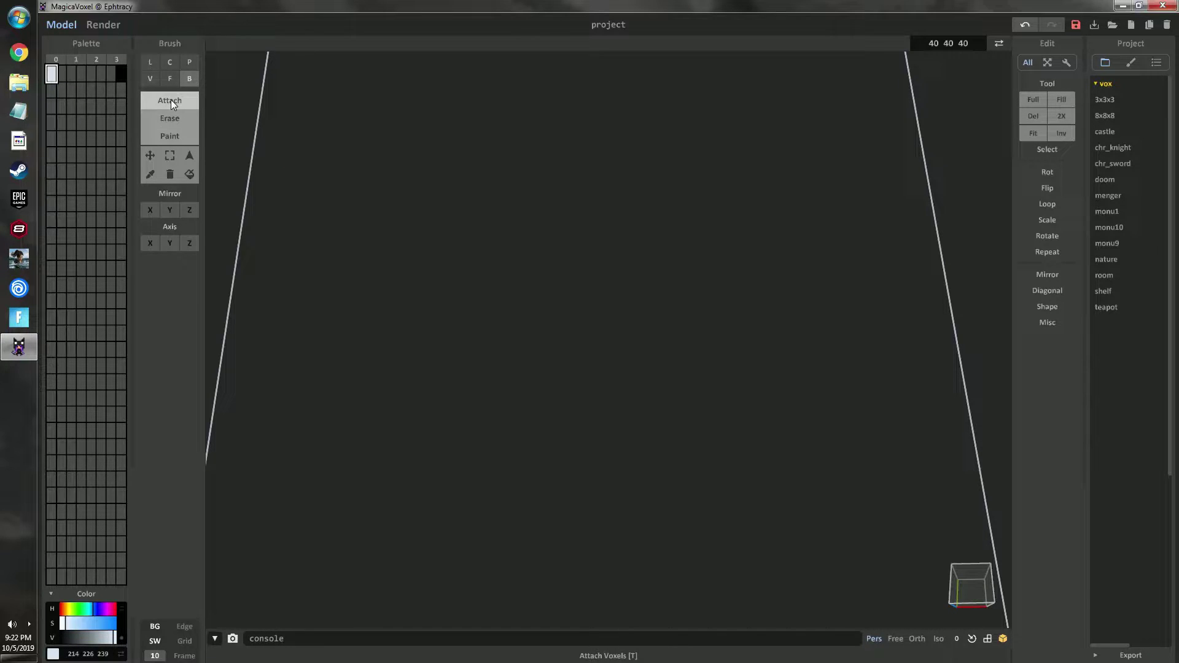
pyautogui.click(151, 79)
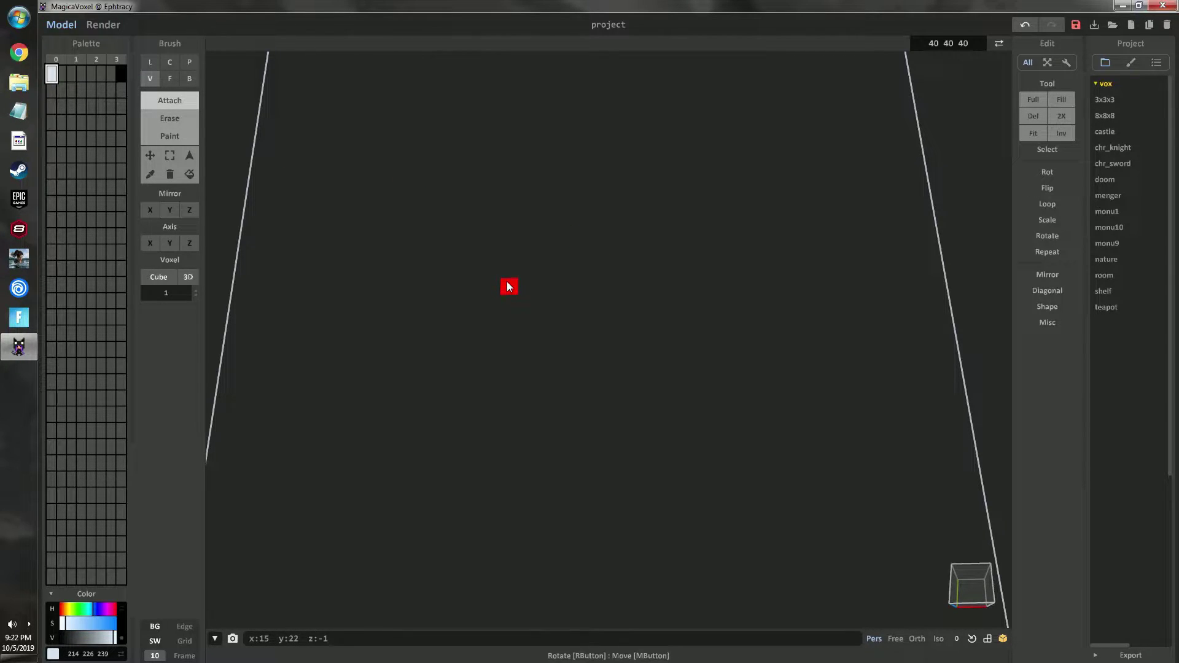
pyautogui.click(529, 307)
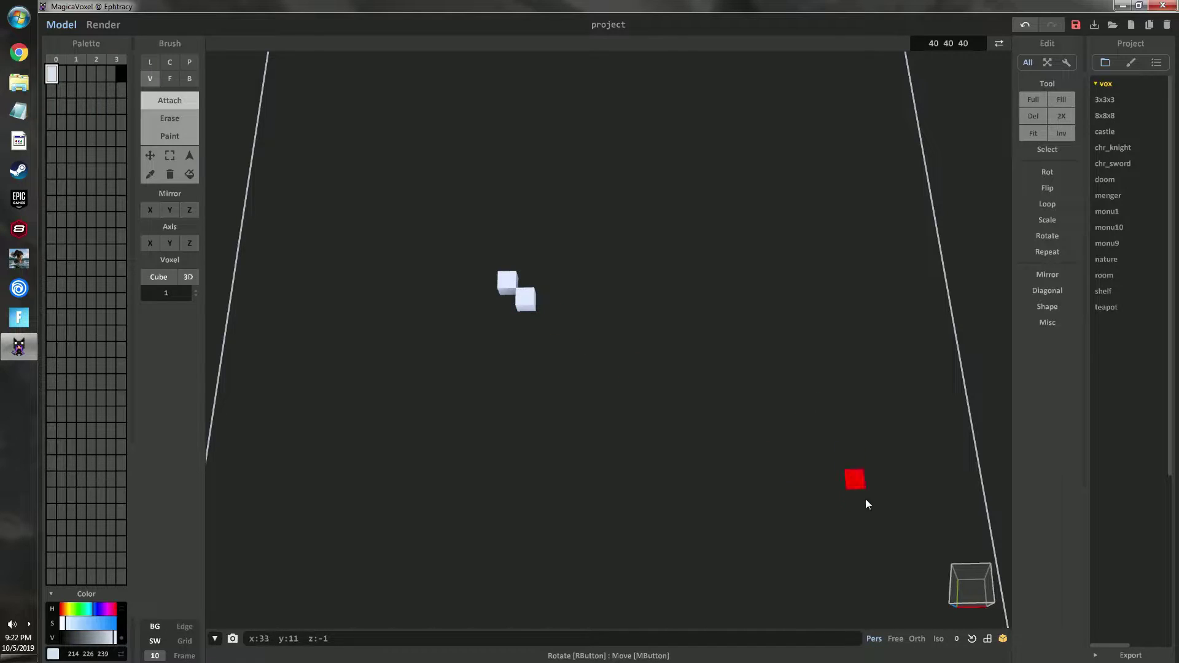
# Using the orthographic camera from directly above, extend the two voxels into a symmetrical X of voxels, 13 voxels wide and tall.
pyautogui.click(919, 640)
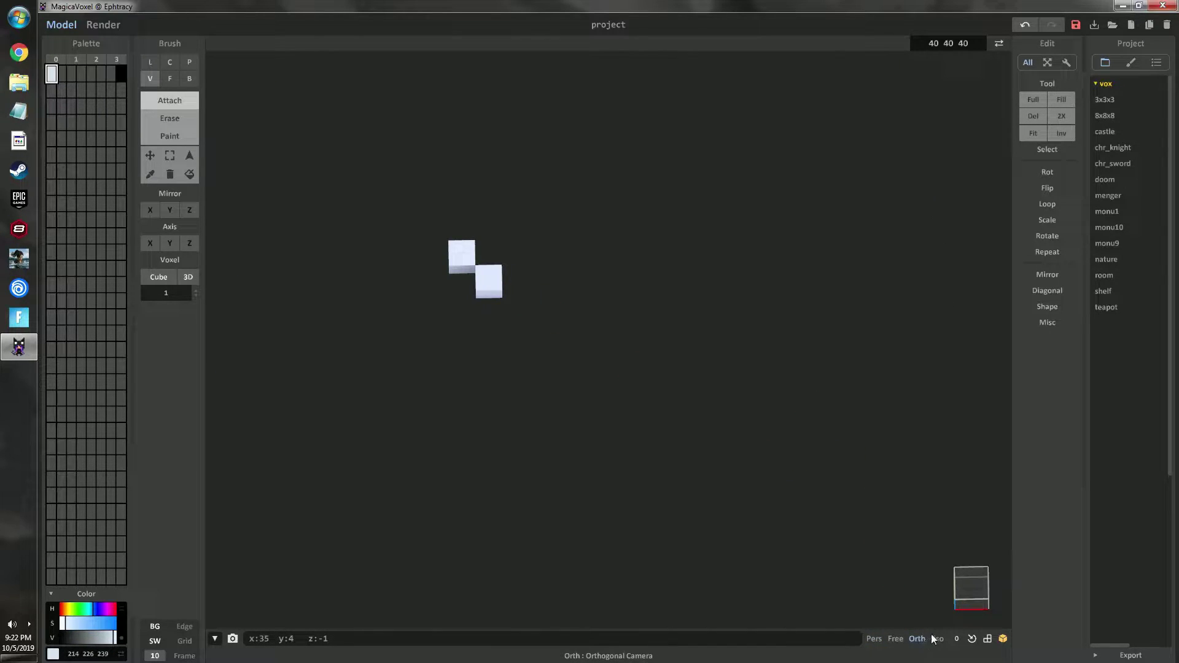
pyautogui.click(971, 580)
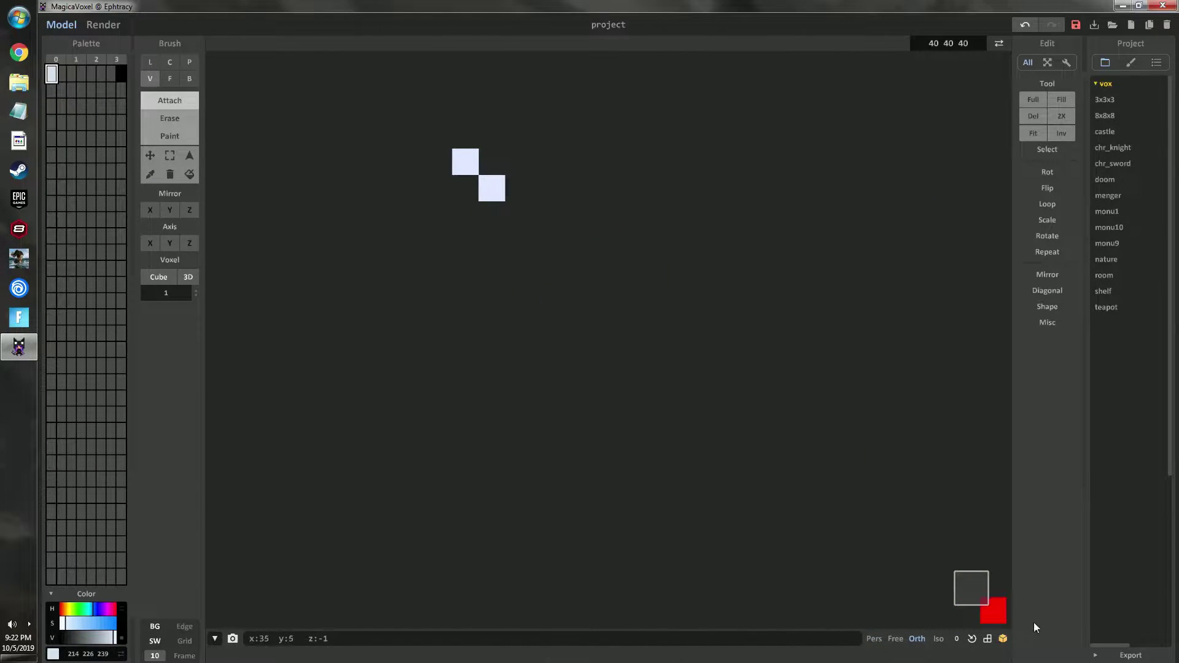
pyautogui.moveTo(474, 153); pyautogui.dragTo(449, 234, button='middle')
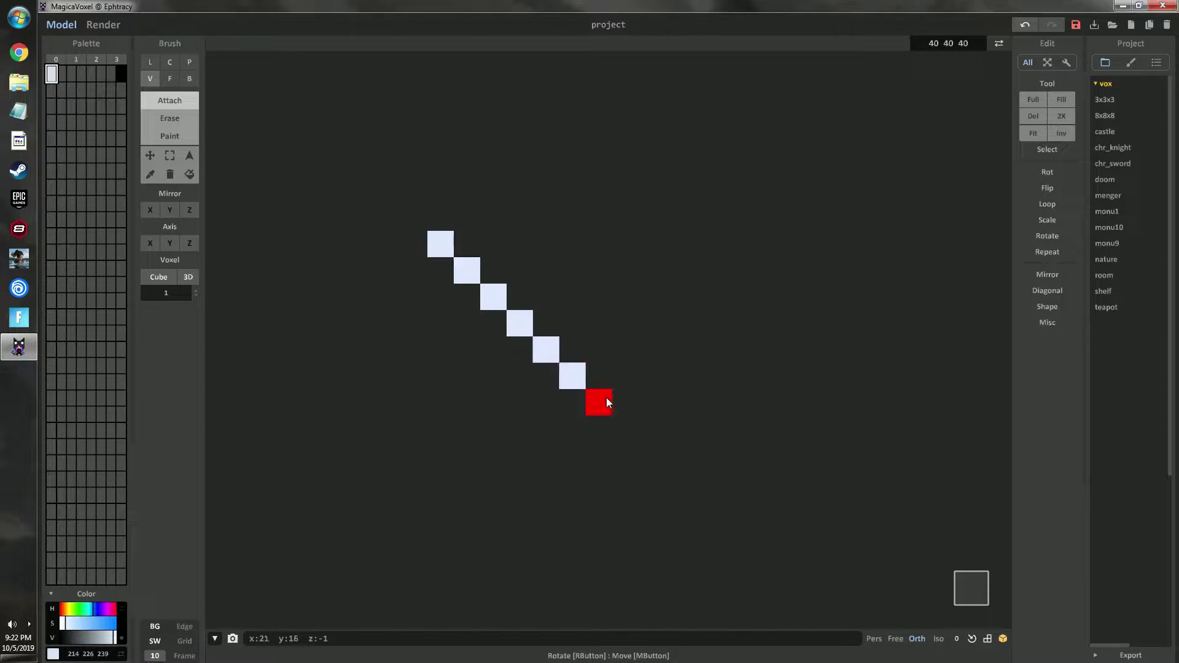
pyautogui.click(660, 459)
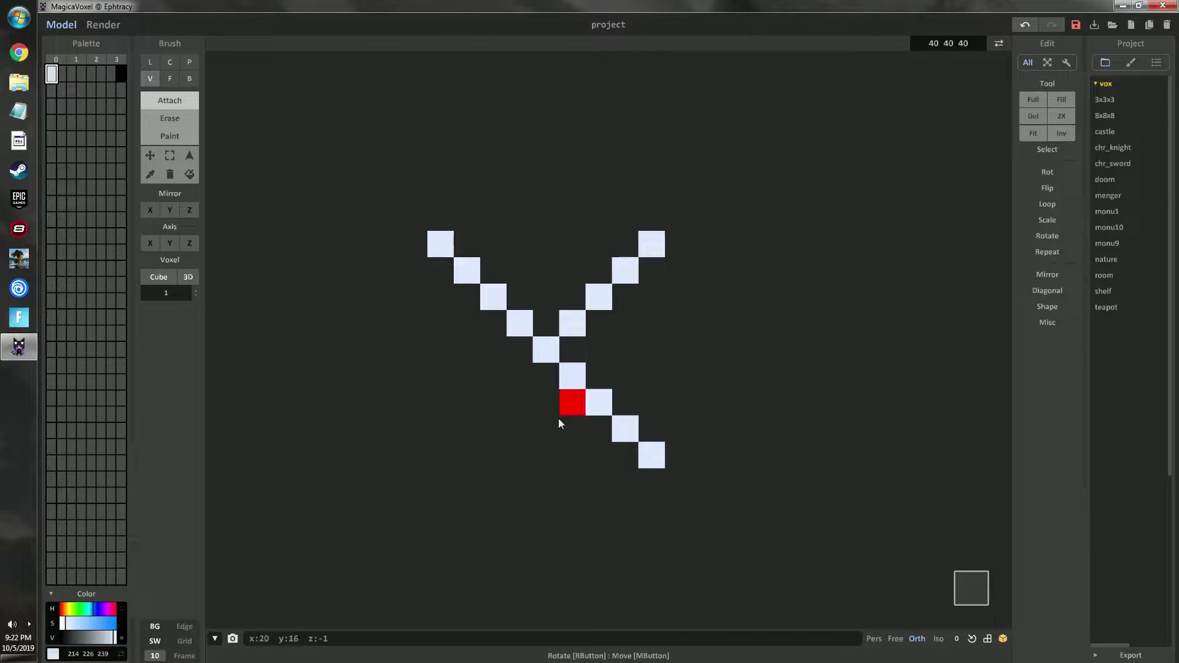
pyautogui.click(444, 449)
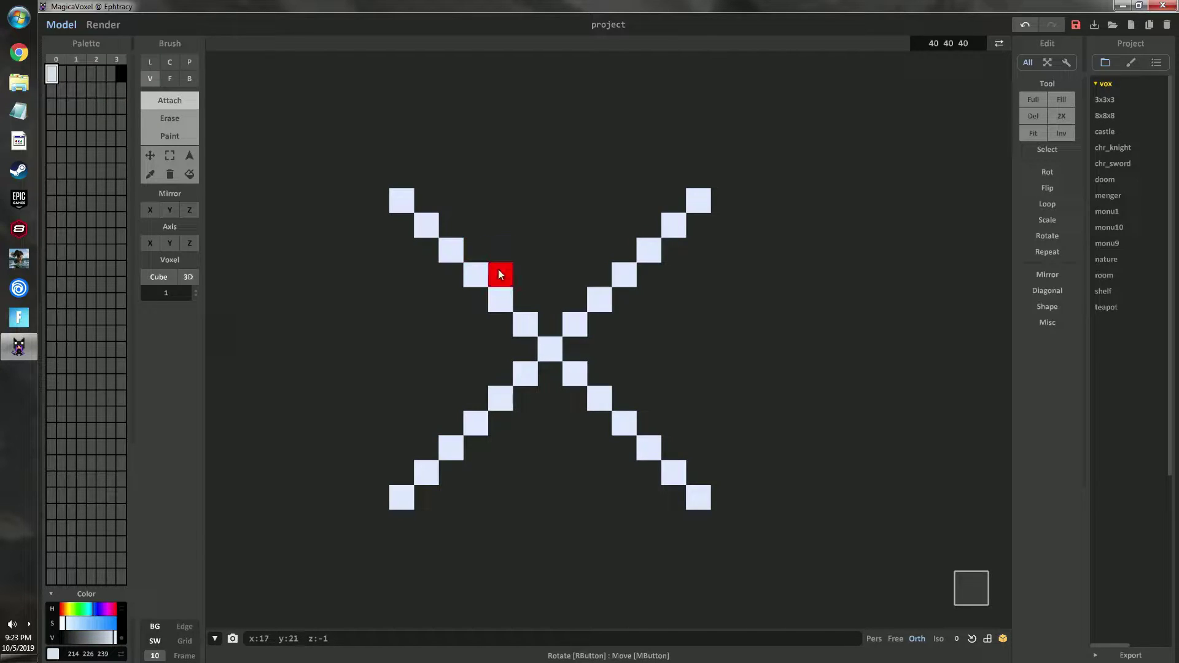
pyautogui.moveTo(499, 271)
pyautogui.mouseDown()
pyautogui.moveTo(611, 281)
pyautogui.moveTo(624, 359)
pyautogui.moveTo(607, 432)
pyautogui.moveTo(516, 426)
pyautogui.moveTo(473, 311)
pyautogui.moveTo(475, 401)
pyautogui.mouseUp()
pyautogui.scroll(-2, 809, 330)
pyautogui.scroll(3, 646, 366)
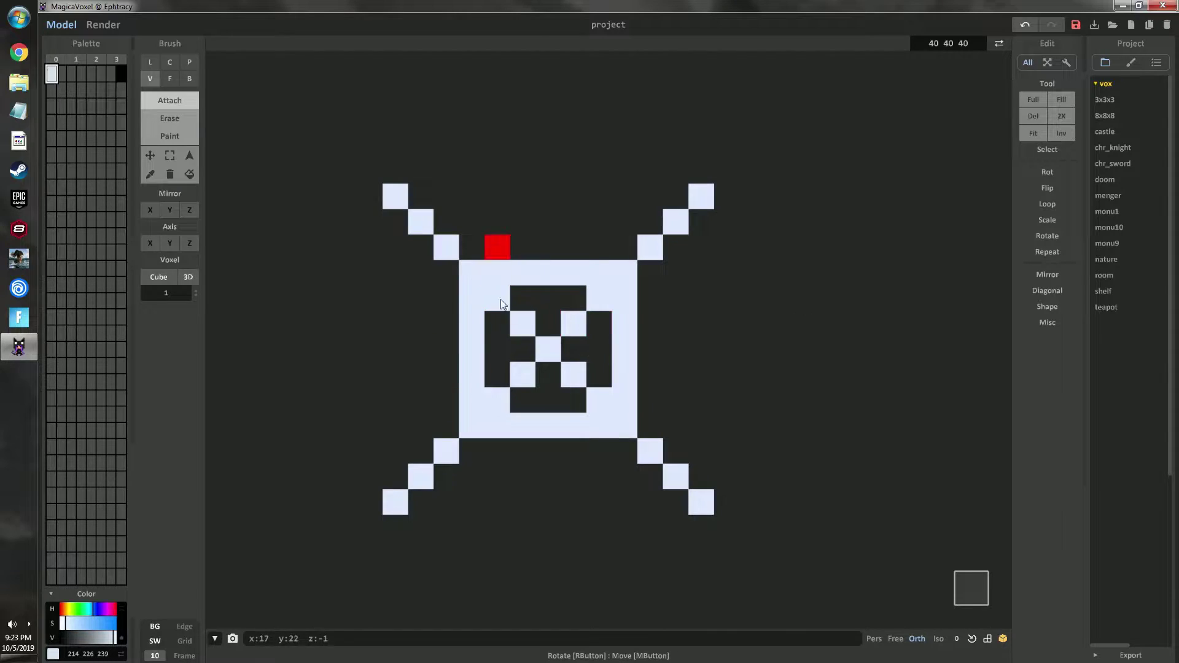
pyautogui.hotkey('ctrl', 'z')
pyautogui.hotkey('ctrl', 'z')
pyautogui.hotkey('ctrl', 'z')
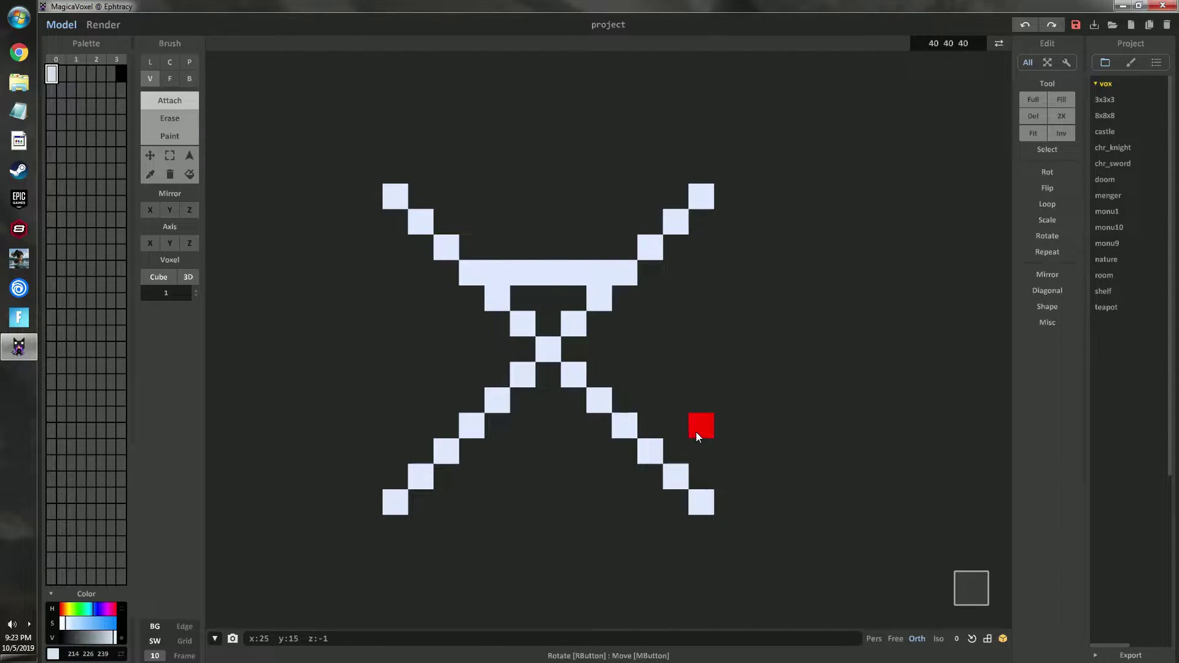
pyautogui.hotkey('ctrl', 'z')
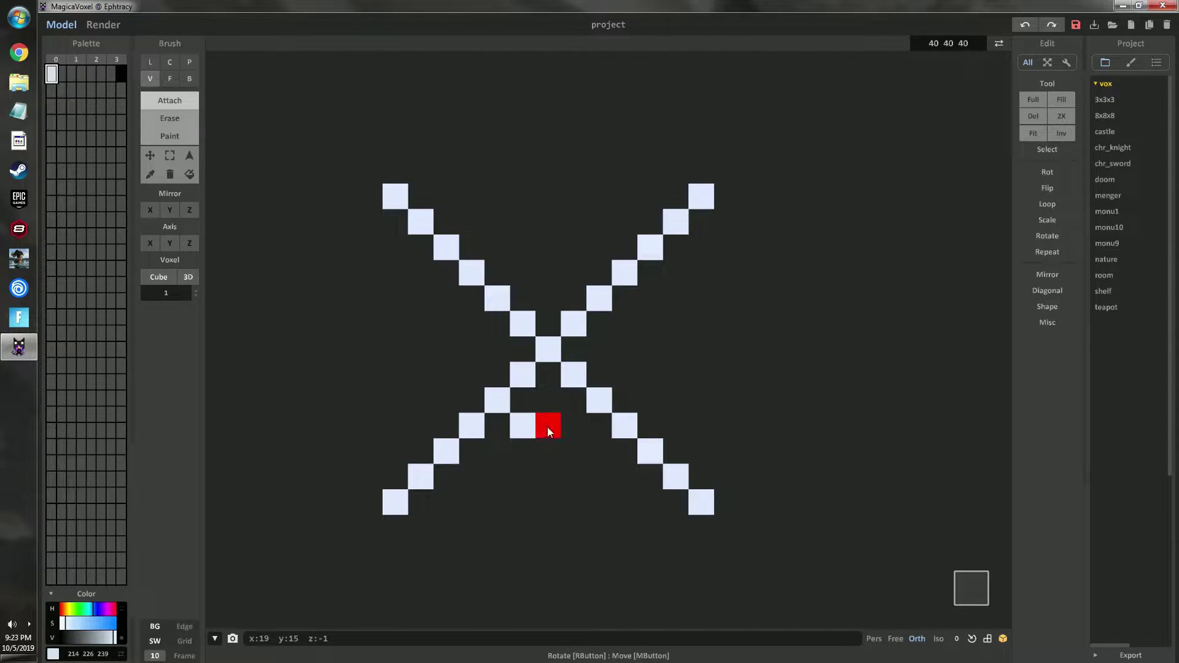
# Connect the X's arms into a web with four inner bars 3 voxels long and four outer bars 7 voxels long.
pyautogui.moveTo(473, 477); pyautogui.dragTo(625, 477)
pyautogui.moveTo(621, 374); pyautogui.dragTo(624, 323)
pyautogui.moveTo(672, 413); pyautogui.dragTo(672, 282)
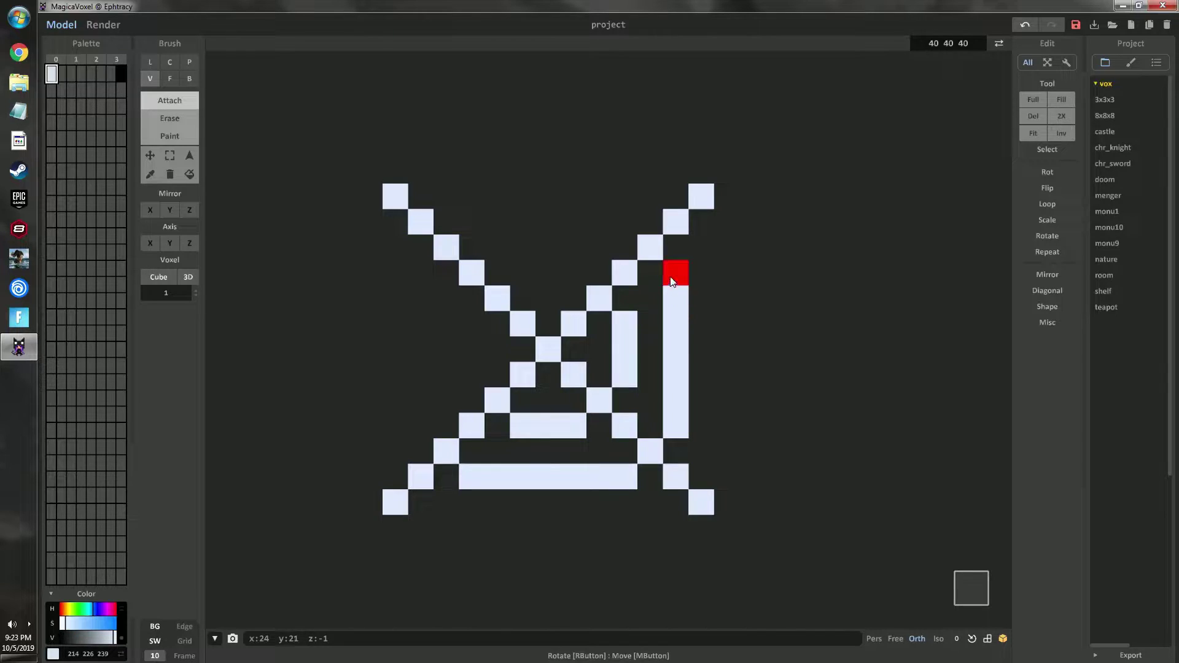
pyautogui.hotkey('ctrl', 'z')
pyautogui.moveTo(474, 232); pyautogui.dragTo(628, 228)
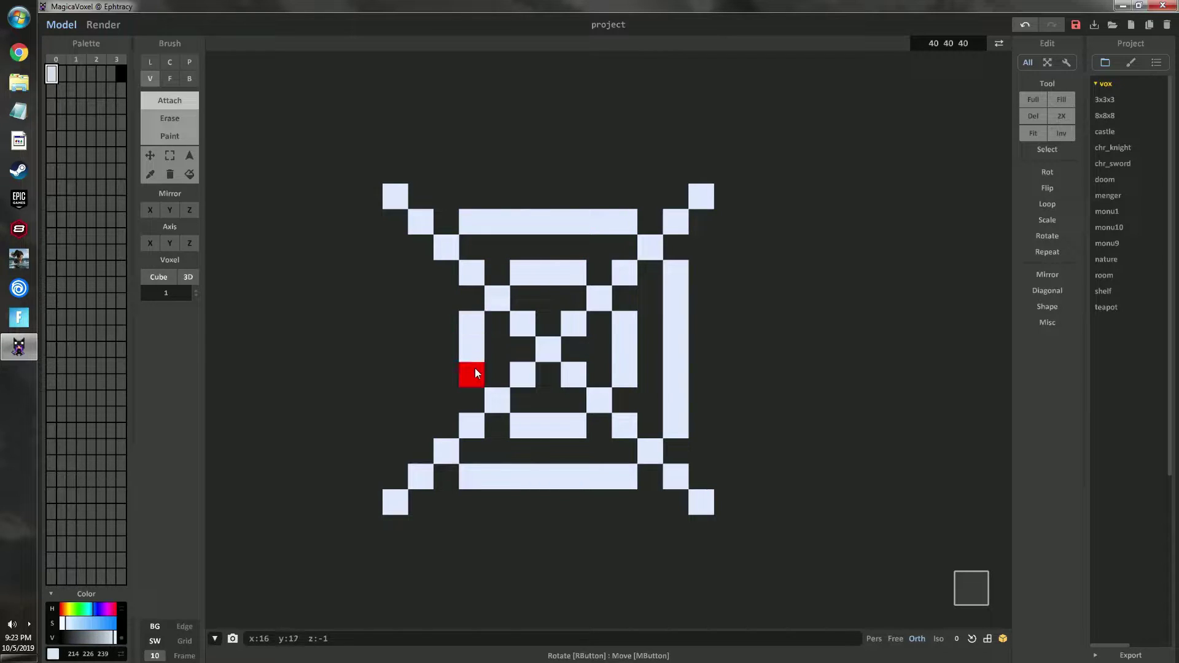
pyautogui.moveTo(423, 334); pyautogui.dragTo(423, 415)
# Move the whole web pattern upward off the floor of the model volume.
pyautogui.scroll(-5, 753, 427)
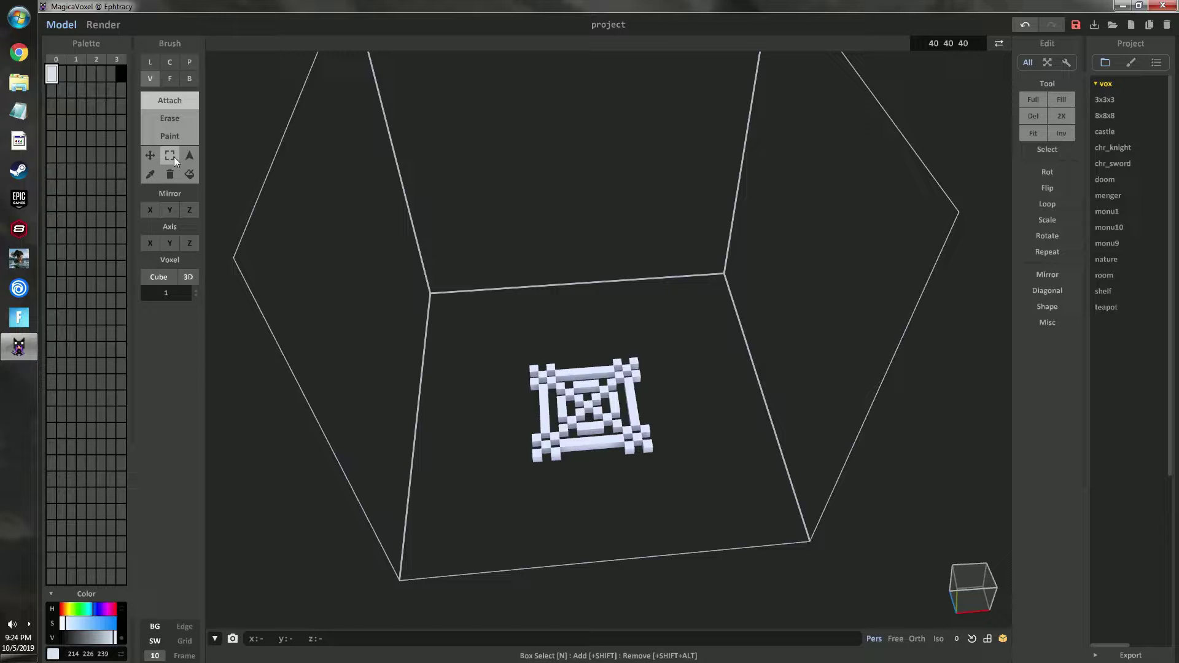
pyautogui.click(173, 156)
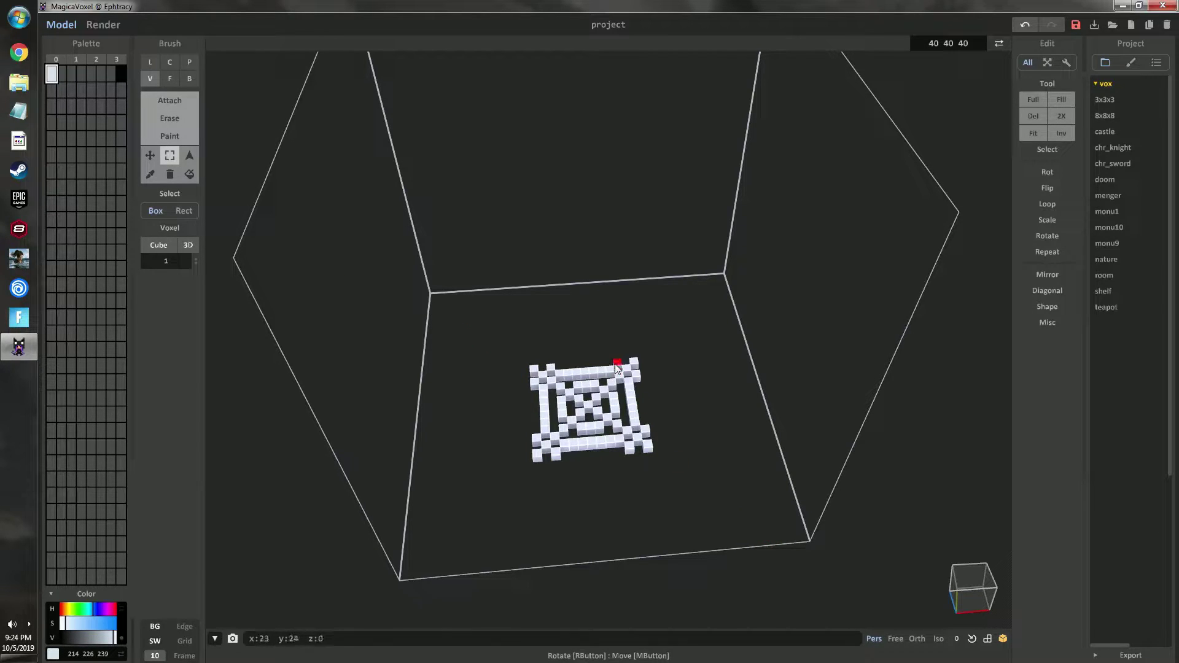
pyautogui.click(144, 156)
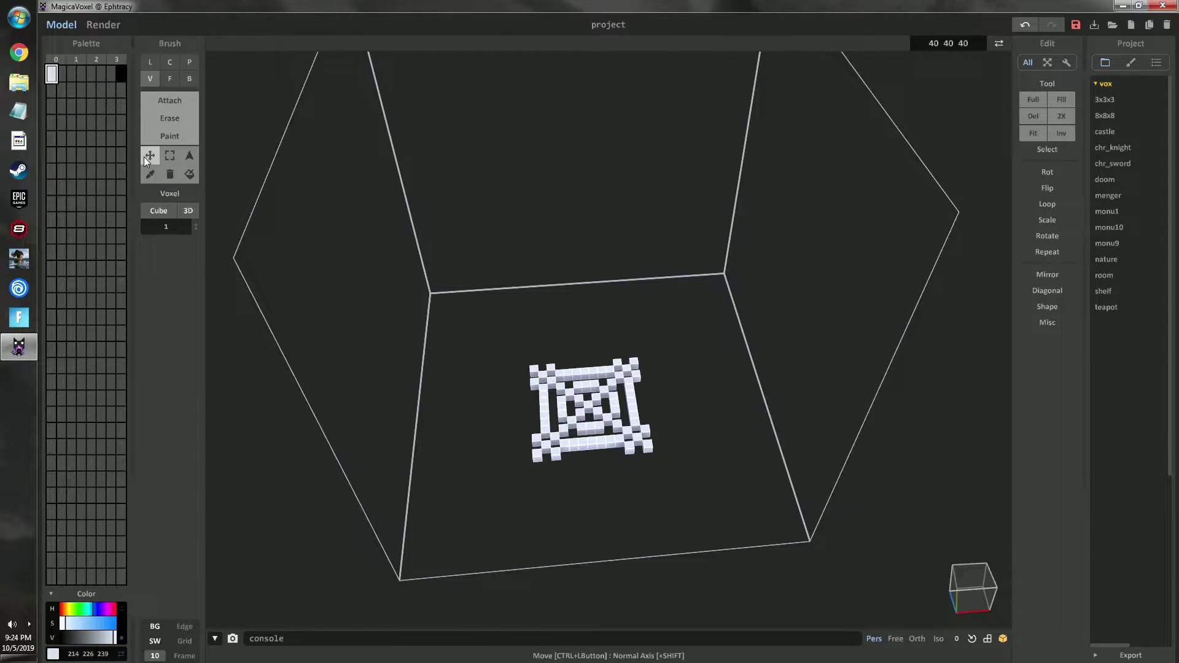
pyautogui.moveTo(568, 405)
pyautogui.mouseDown(button='right')
pyautogui.moveTo(604, 341)
pyautogui.moveTo(588, 402)
pyautogui.mouseUp(button='right')
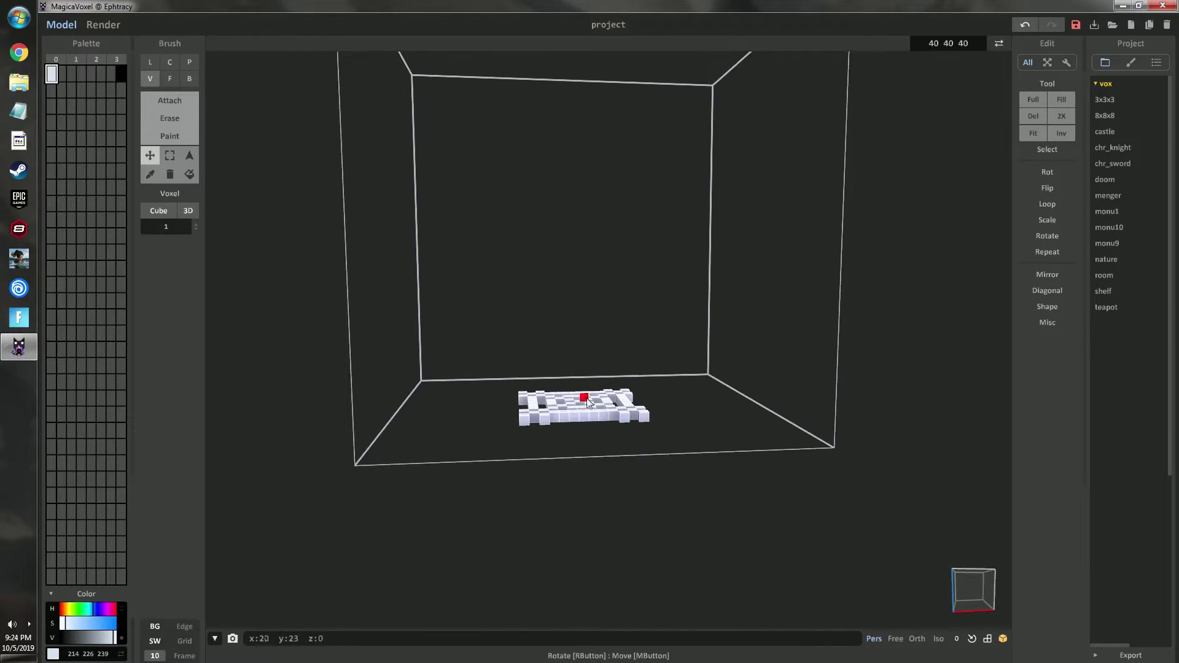
pyautogui.moveTo(584, 418); pyautogui.dragTo(584, 316)
# Rotate the web pattern 90 degrees about Y and 90 degrees about Z so it stands upright facing the front.
pyautogui.moveTo(706, 323); pyautogui.dragTo(741, 387, button='right')
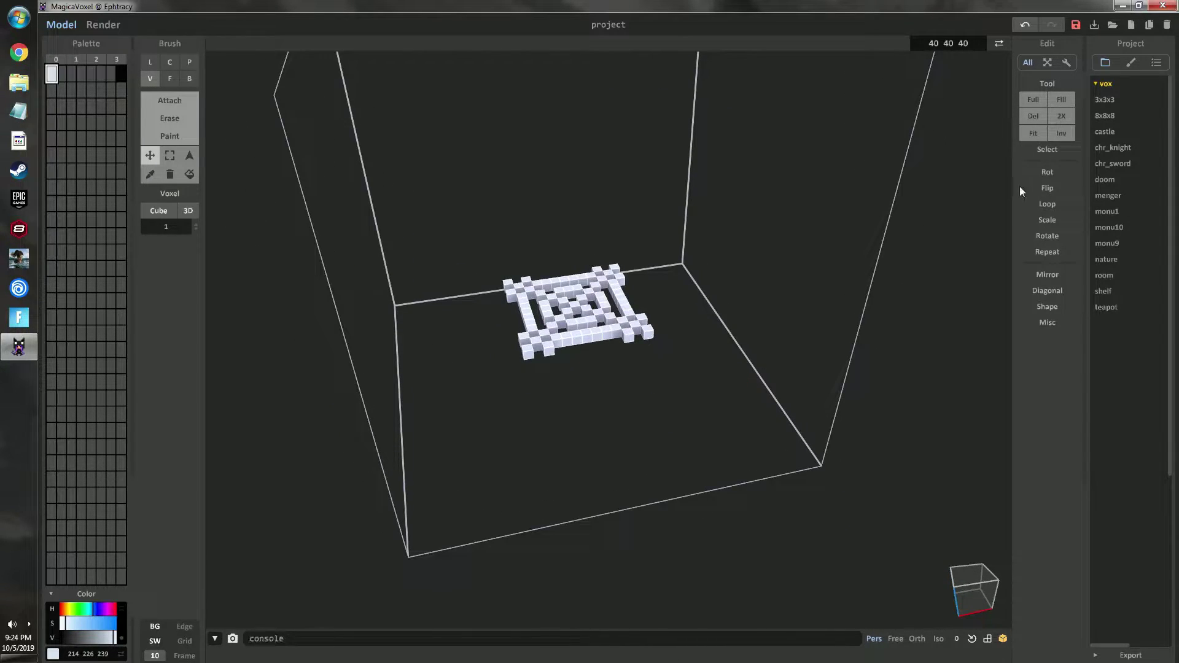
pyautogui.click(1061, 175)
pyautogui.click(1050, 189)
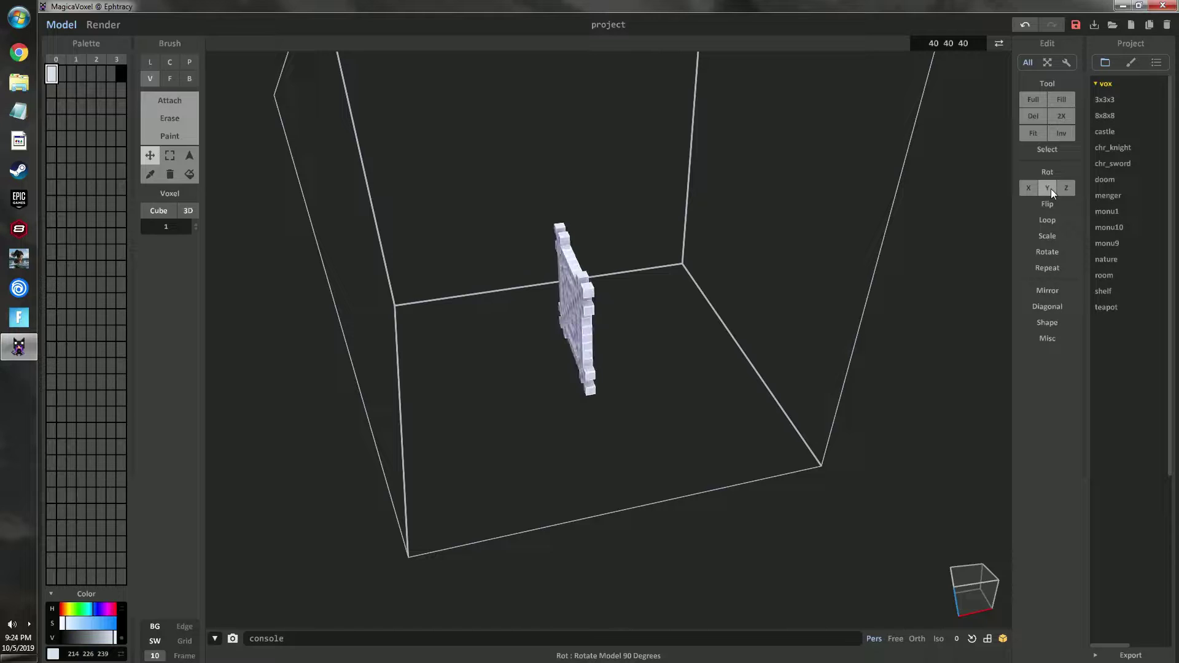
pyautogui.click(1072, 189)
# Move the upright web back against the rear wall and up into that wall's upper-left corner.
pyautogui.moveTo(817, 318); pyautogui.dragTo(711, 296, button='right')
pyautogui.moveTo(639, 322); pyautogui.dragTo(660, 318)
pyautogui.moveTo(661, 322); pyautogui.dragTo(749, 298, button='right')
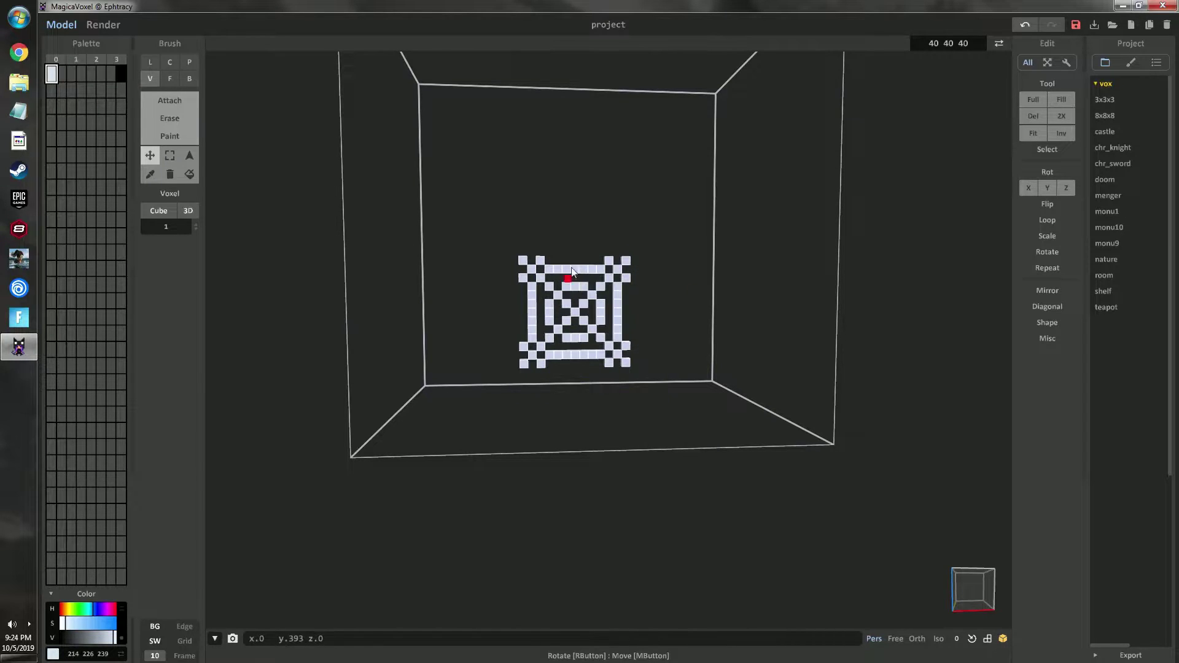
pyautogui.moveTo(561, 263); pyautogui.dragTo(516, 322, button='right')
pyautogui.moveTo(516, 321); pyautogui.dragTo(526, 131)
pyautogui.moveTo(526, 131); pyautogui.dragTo(561, 158, button='right')
pyautogui.moveTo(613, 161); pyautogui.dragTo(518, 165)
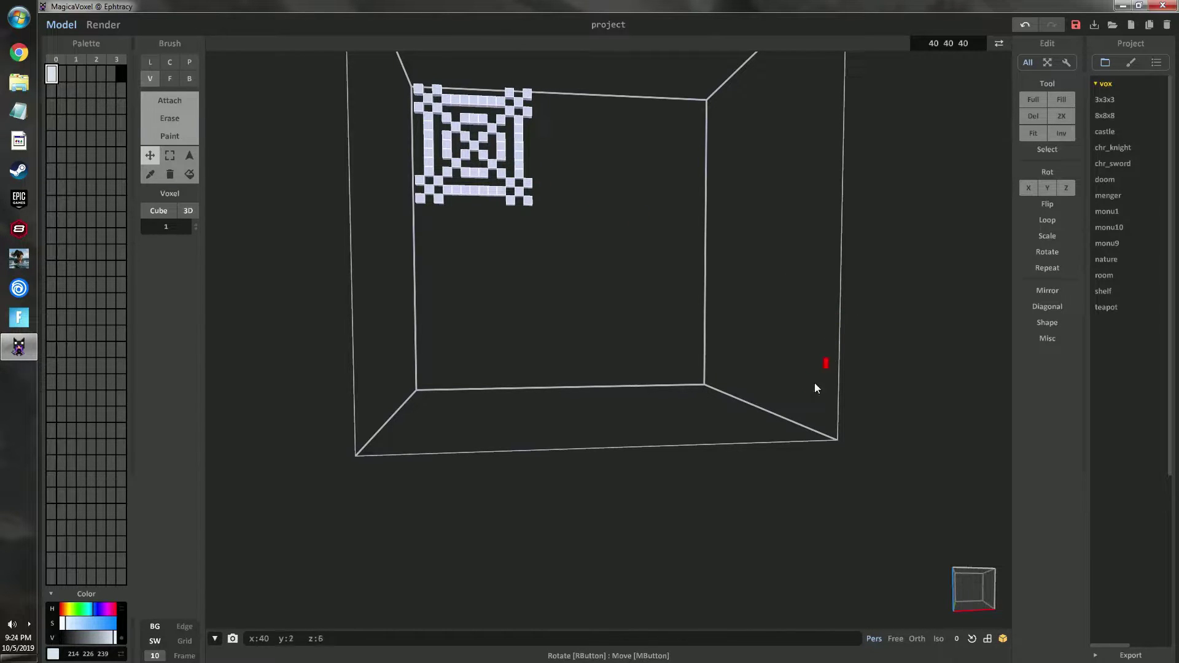
# In an orthographic front view, attach 14-voxel strips along the rear wall's top and right edges, meeting in the upper-right corner.
pyautogui.moveTo(813, 387); pyautogui.dragTo(692, 495, button='middle')
pyautogui.scroll(3, 614, 301)
pyautogui.moveTo(598, 330); pyautogui.dragTo(695, 387, button='right')
pyautogui.click(919, 639)
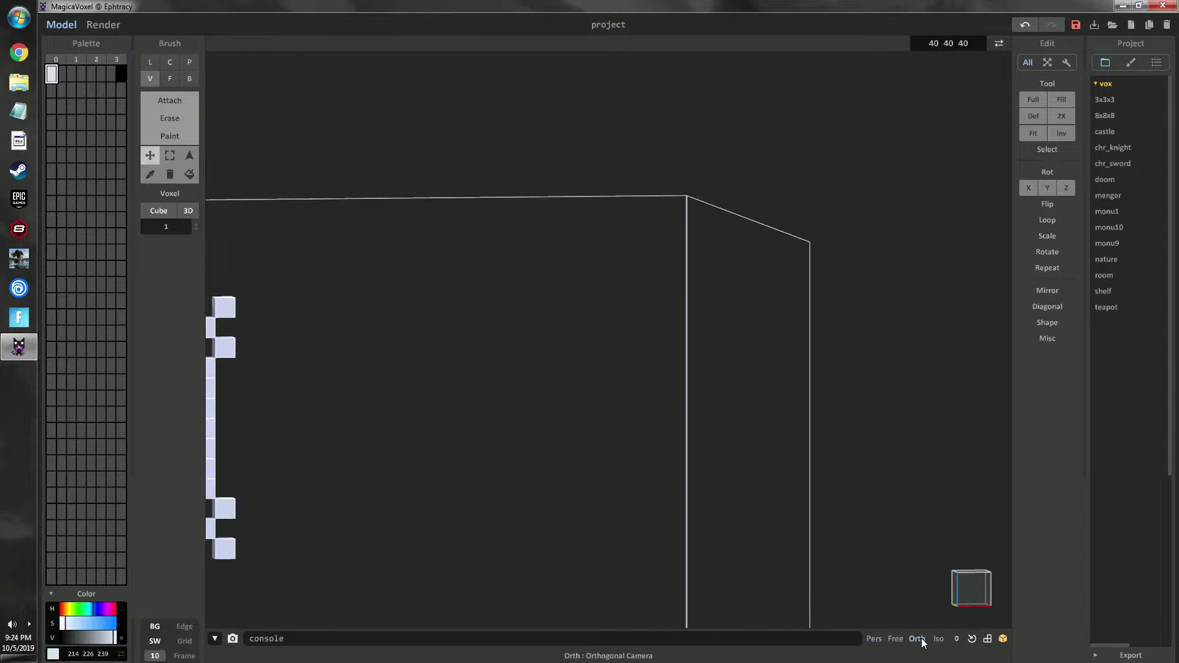
pyautogui.click(973, 590)
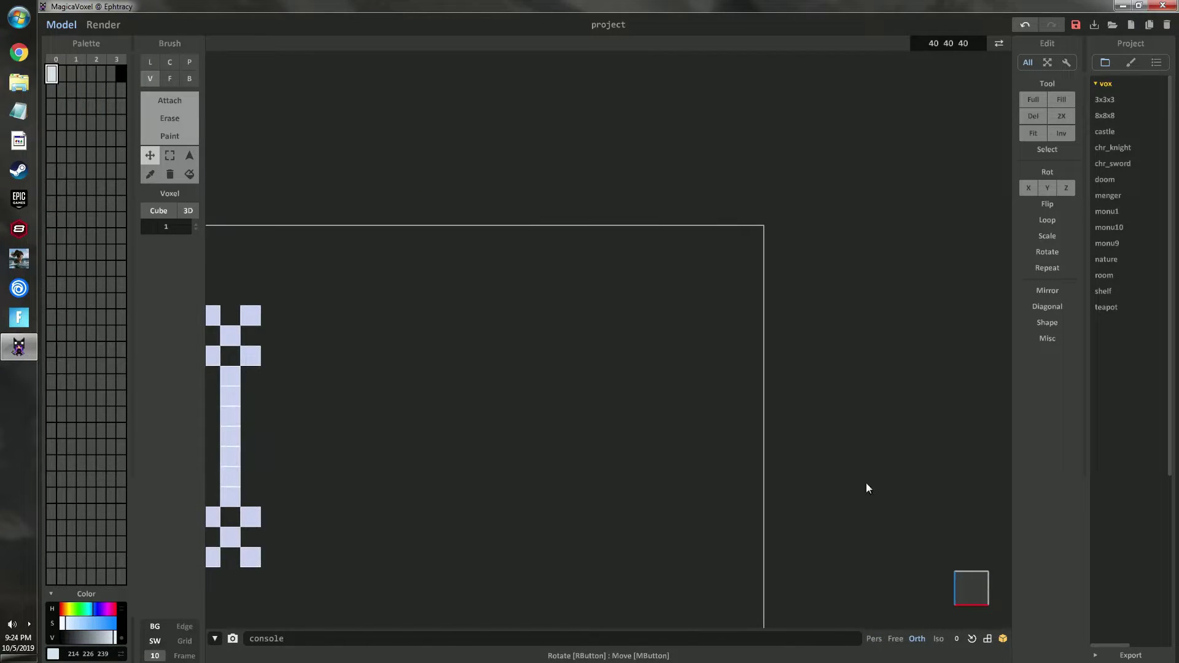
pyautogui.click(169, 100)
pyautogui.scroll(2, 713, 232)
pyautogui.moveTo(815, 198); pyautogui.dragTo(467, 195)
pyautogui.moveTo(809, 216); pyautogui.dragTo(808, 495)
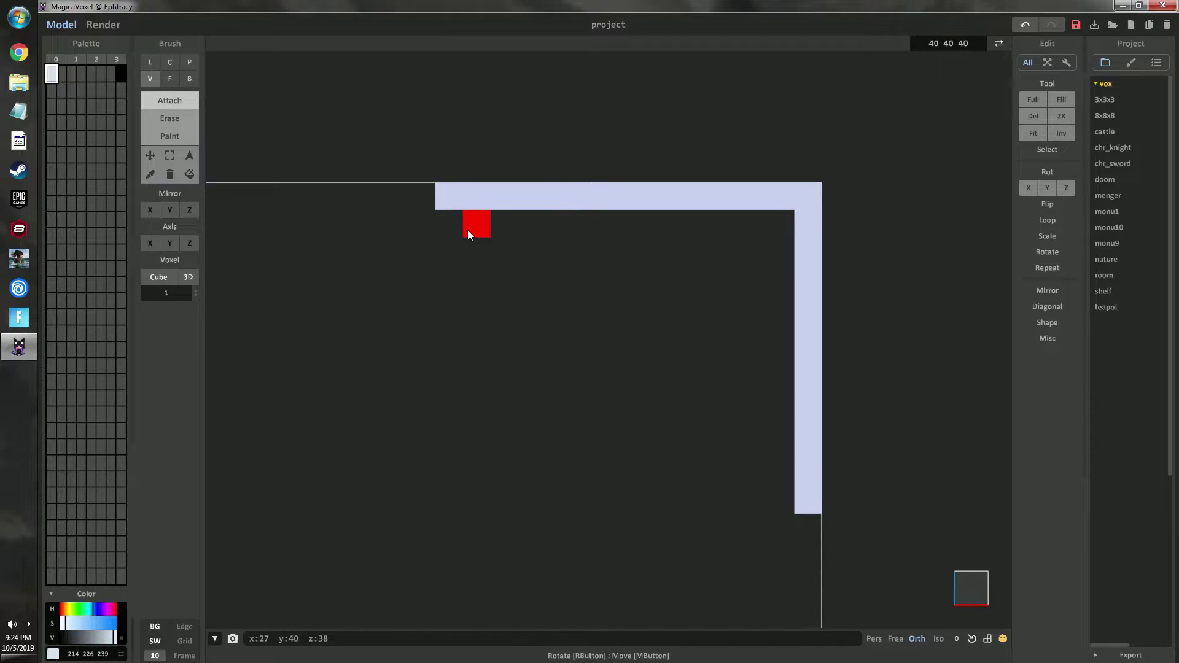
# With the Line brush, attach four parallel diagonal strands linking the top strip to the right strip of the corner web.
pyautogui.click(155, 64)
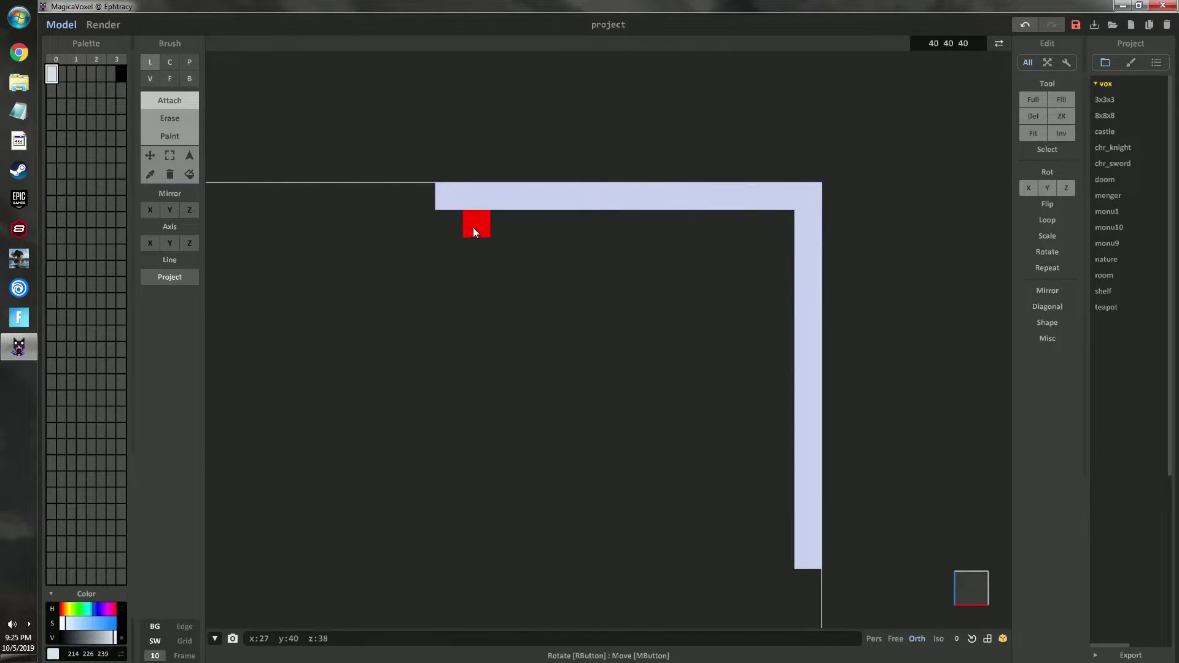
pyautogui.moveTo(474, 224); pyautogui.dragTo(792, 544)
pyautogui.moveTo(556, 232)
pyautogui.mouseDown()
pyautogui.moveTo(608, 266)
pyautogui.moveTo(778, 472)
pyautogui.moveTo(776, 449)
pyautogui.moveTo(775, 474)
pyautogui.moveTo(779, 447)
pyautogui.mouseUp()
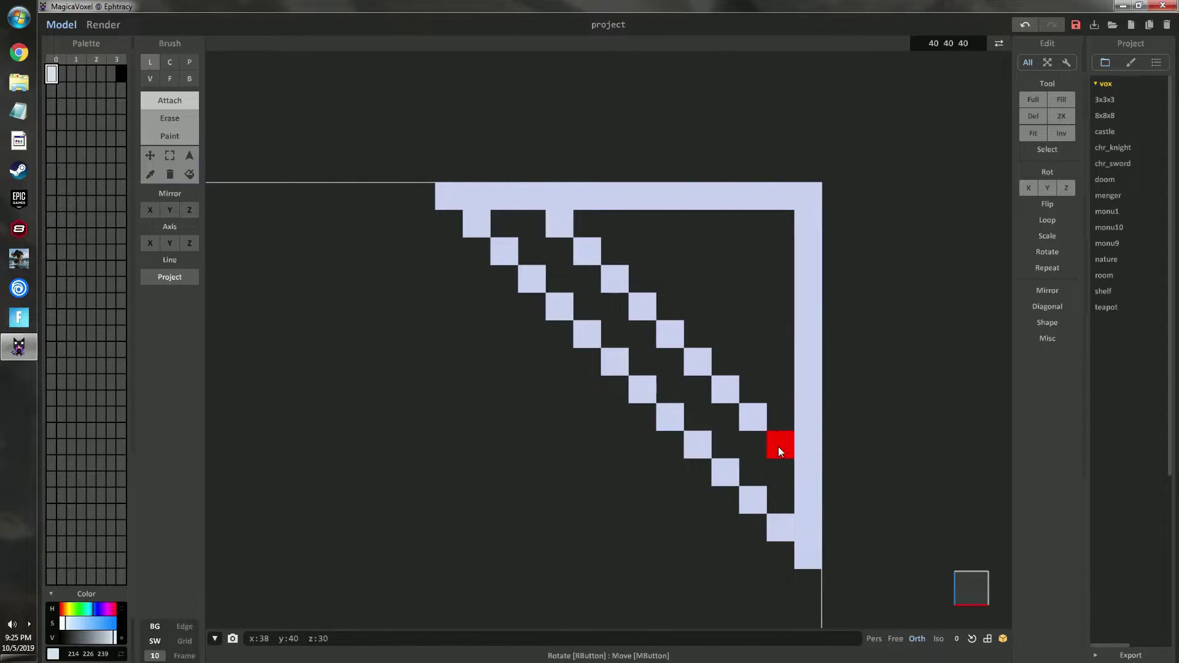
pyautogui.moveTo(646, 219); pyautogui.dragTo(780, 359)
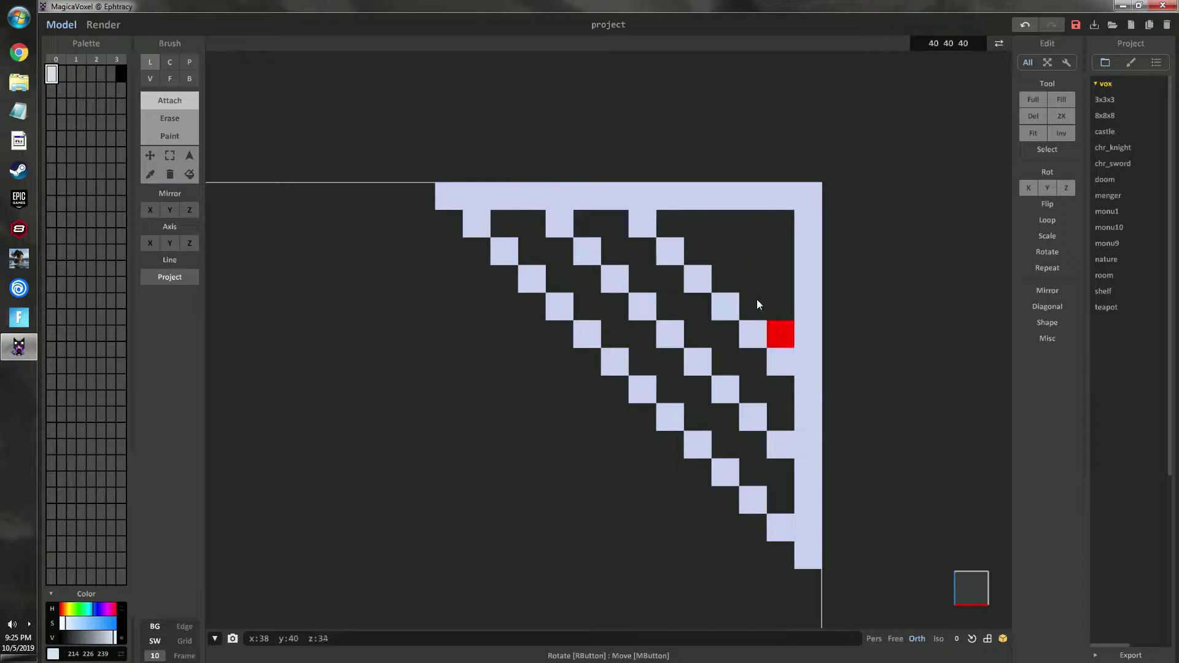
pyautogui.moveTo(725, 224); pyautogui.dragTo(771, 264)
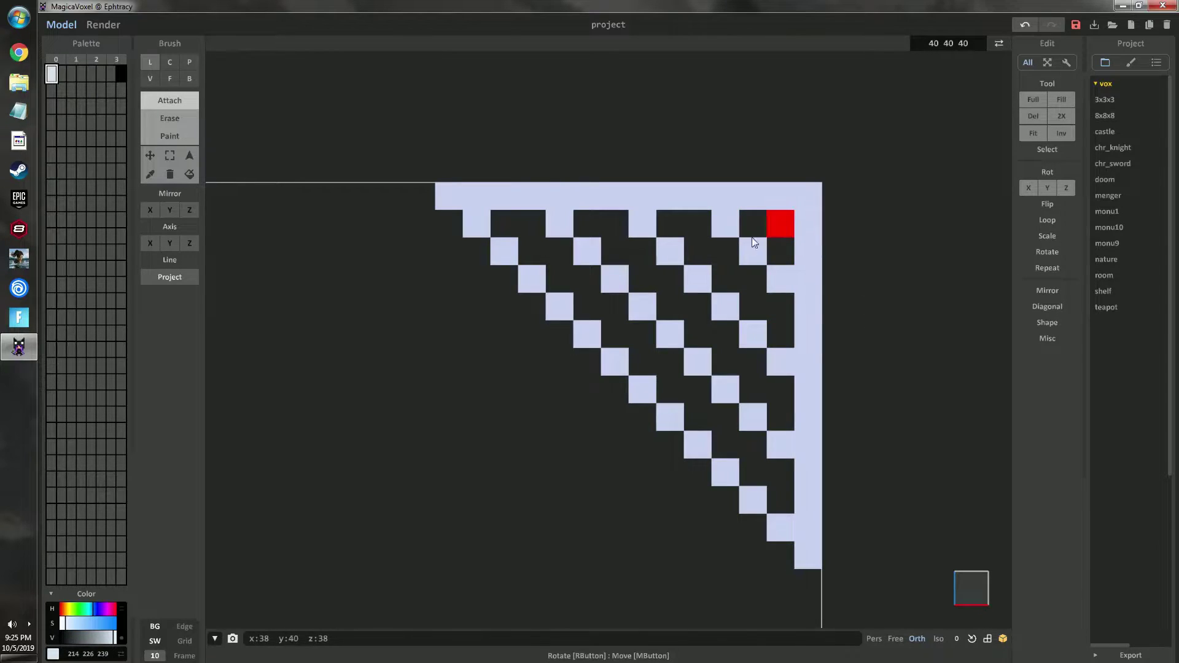
# Erase the shortest diagonal's middle voxel and attach a crossing diagonal from the upper-right corner to two voxels beyond the longest strand.
pyautogui.click(160, 115)
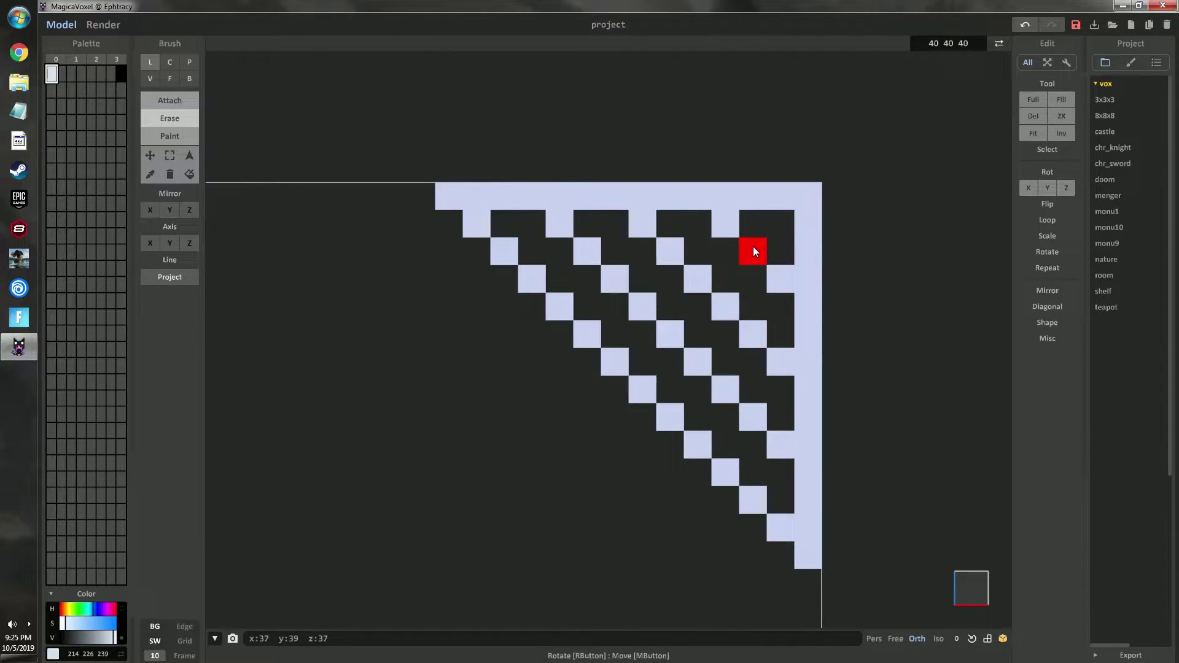
pyautogui.click(728, 284)
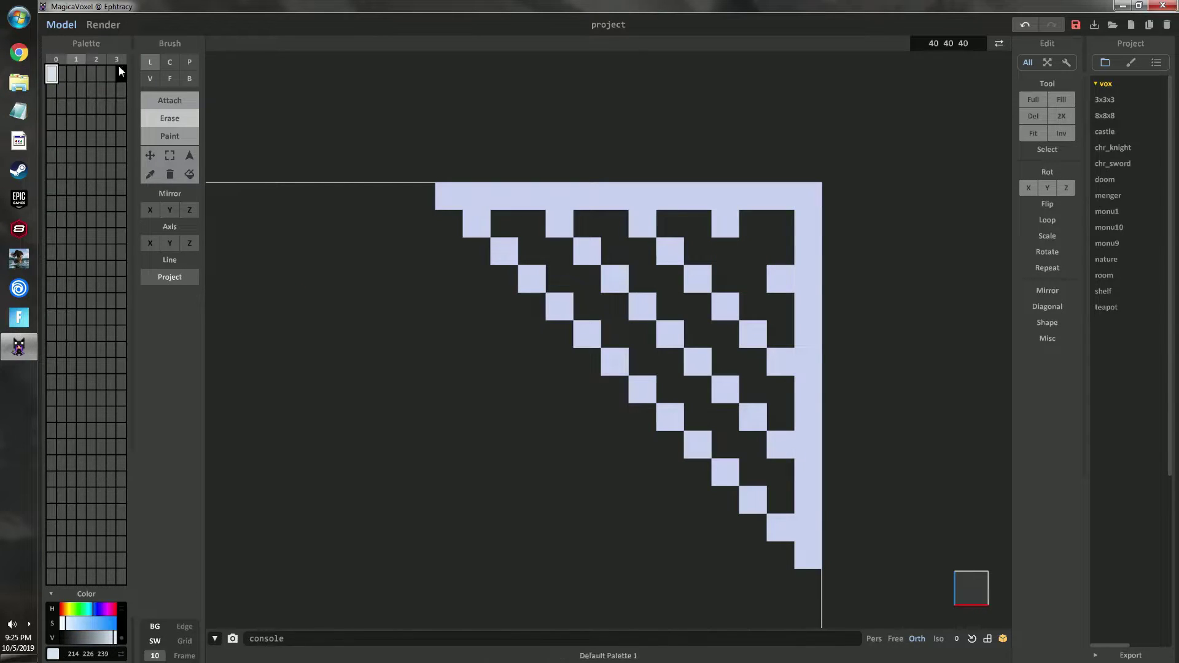
pyautogui.click(158, 98)
pyautogui.moveTo(751, 223)
pyautogui.mouseDown()
pyautogui.moveTo(607, 392)
pyautogui.moveTo(635, 373)
pyautogui.mouseUp()
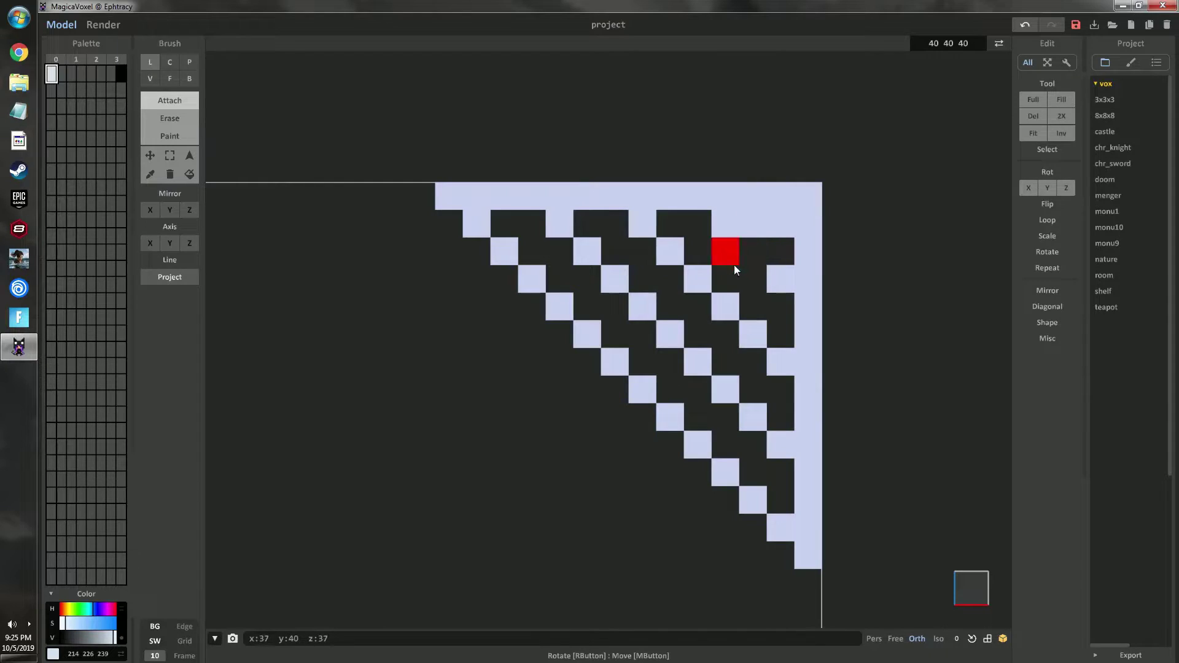
pyautogui.click(620, 380)
pyautogui.click(181, 115)
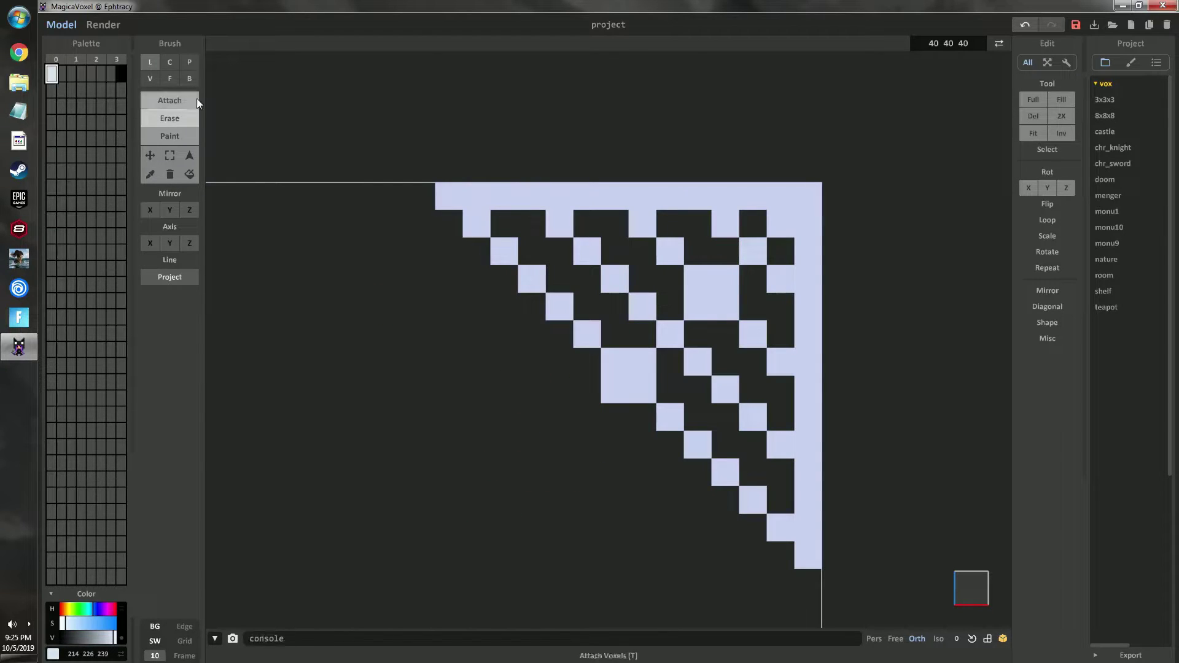
pyautogui.click(157, 100)
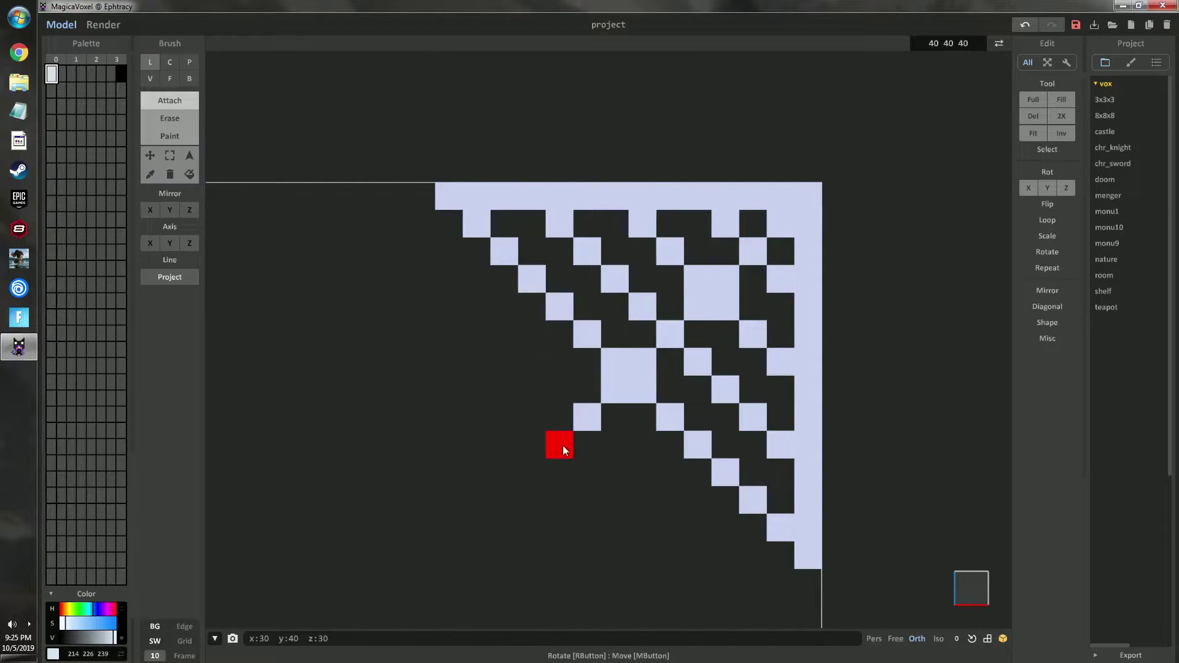
pyautogui.click(550, 449)
# Attach vertical strands 4 and 6 voxels long below the outermost diagonal, and extend the right strip downward with a detached voxel beneath it.
pyautogui.scroll(-6, 589, 437)
pyautogui.scroll(5, 743, 396)
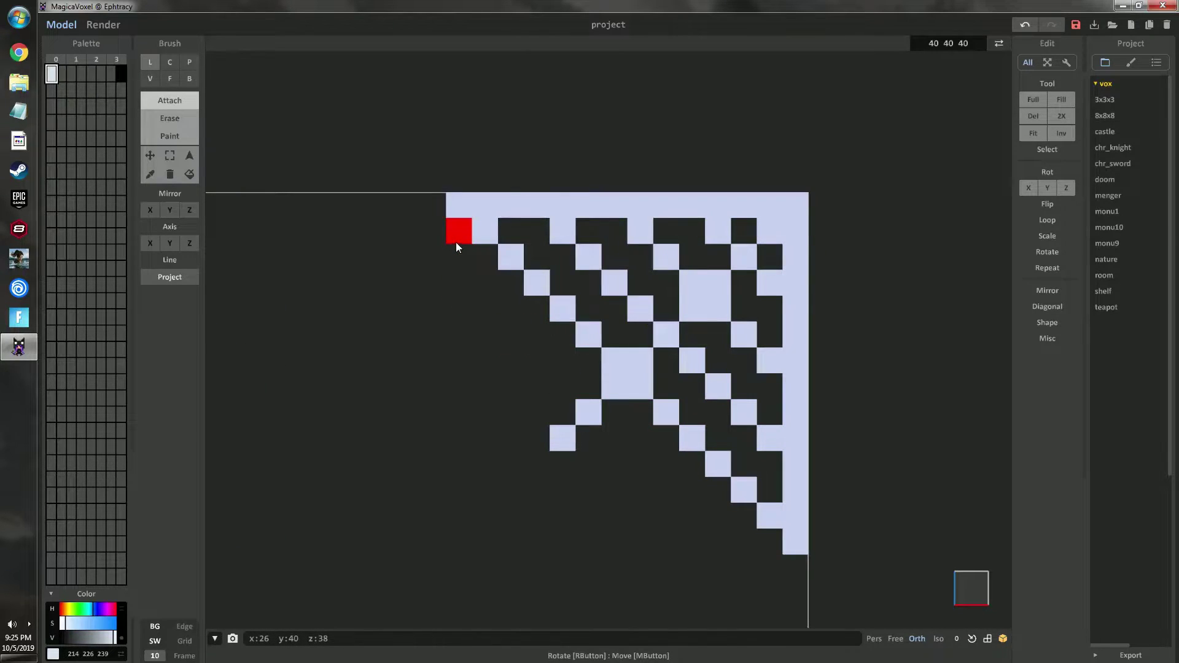
pyautogui.moveTo(482, 267); pyautogui.dragTo(485, 335)
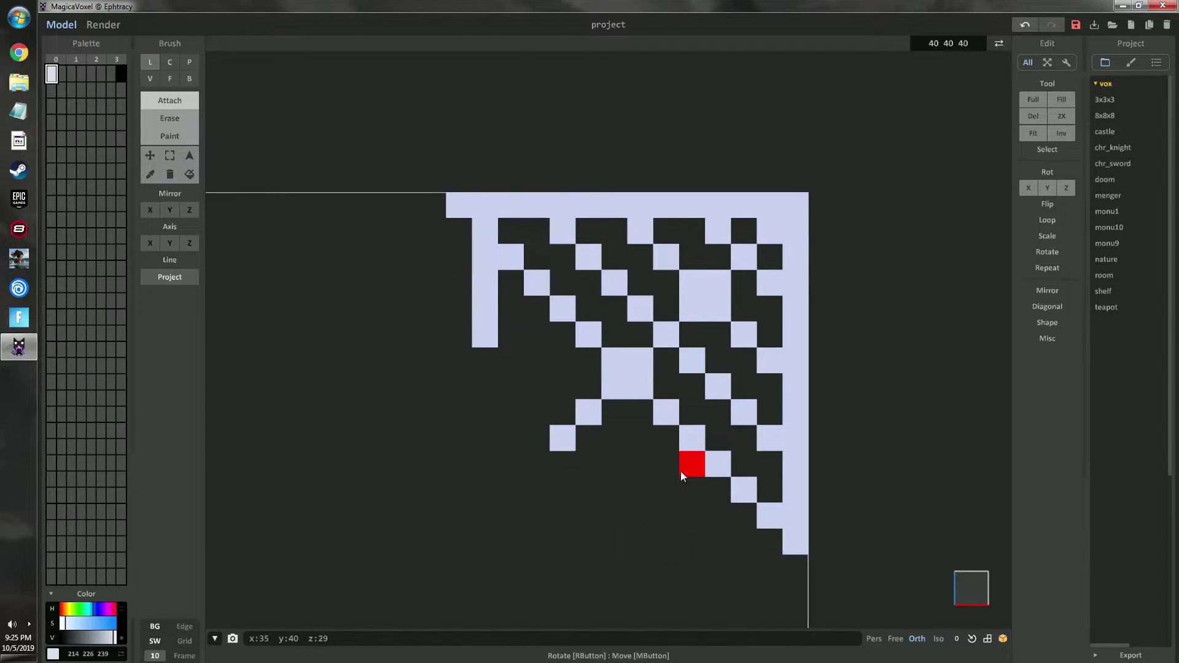
pyautogui.moveTo(682, 470); pyautogui.dragTo(692, 594)
pyautogui.moveTo(738, 546); pyautogui.dragTo(775, 504, button='middle')
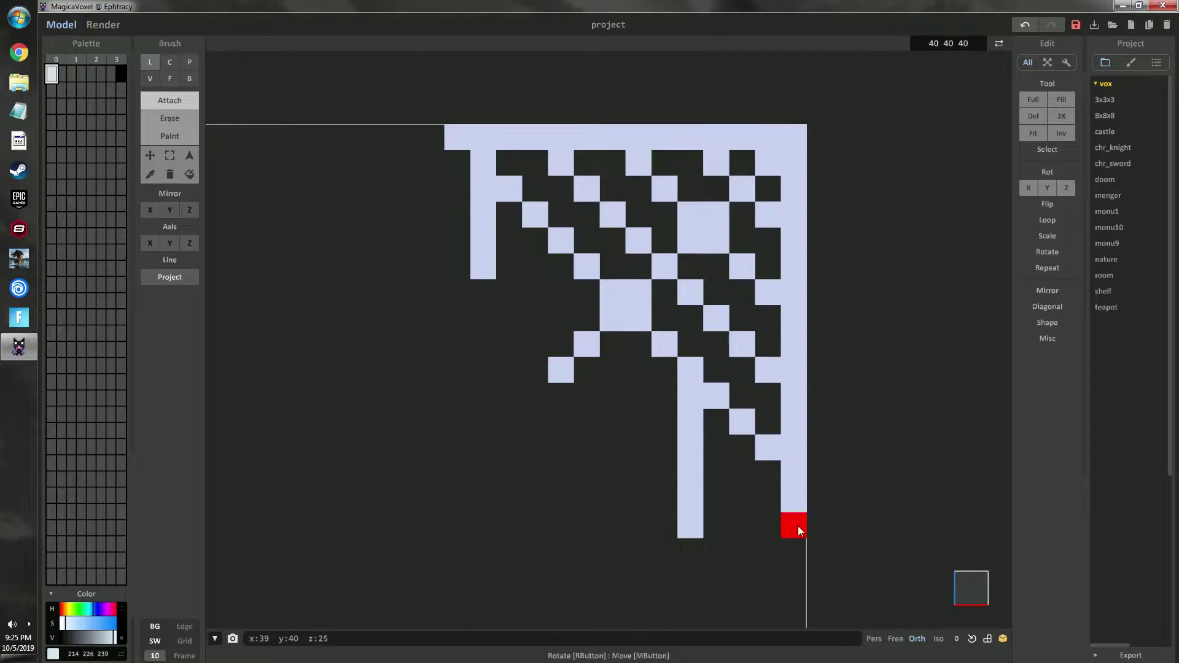
pyautogui.click(787, 623)
# Redraw the left hanging strand one voxel further inward and attach a short horizontal branch linking it to the web.
pyautogui.moveTo(845, 408); pyautogui.dragTo(820, 326, button='middle')
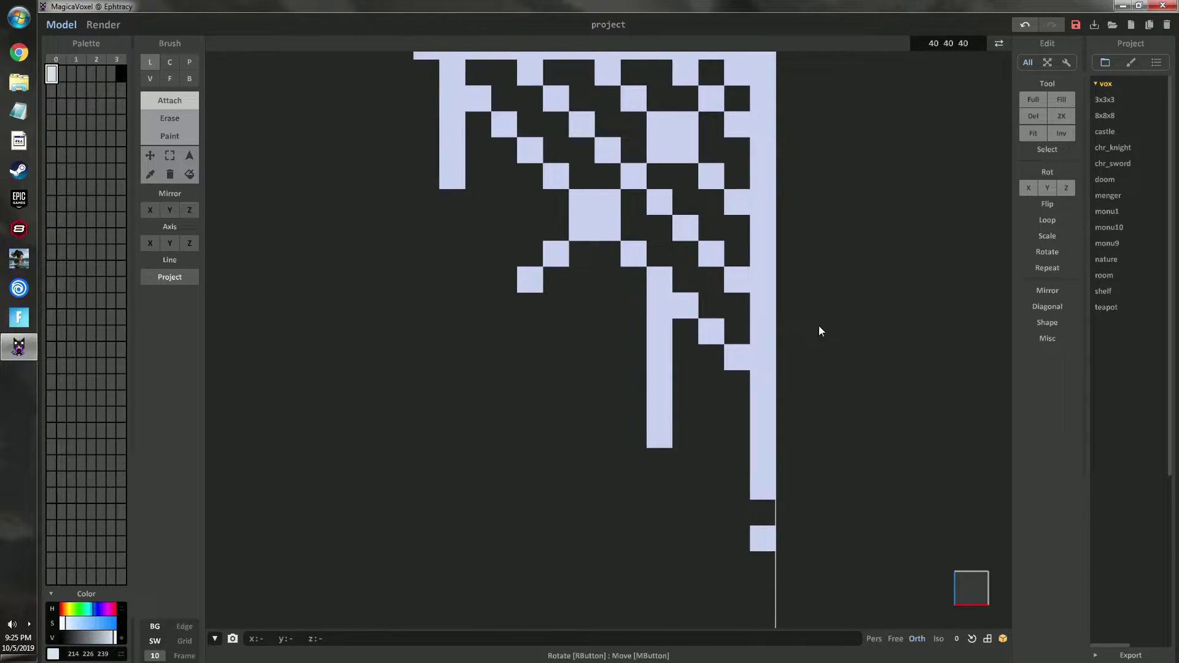
pyautogui.scroll(-1, 819, 325)
pyautogui.moveTo(608, 307); pyautogui.dragTo(639, 346, button='middle')
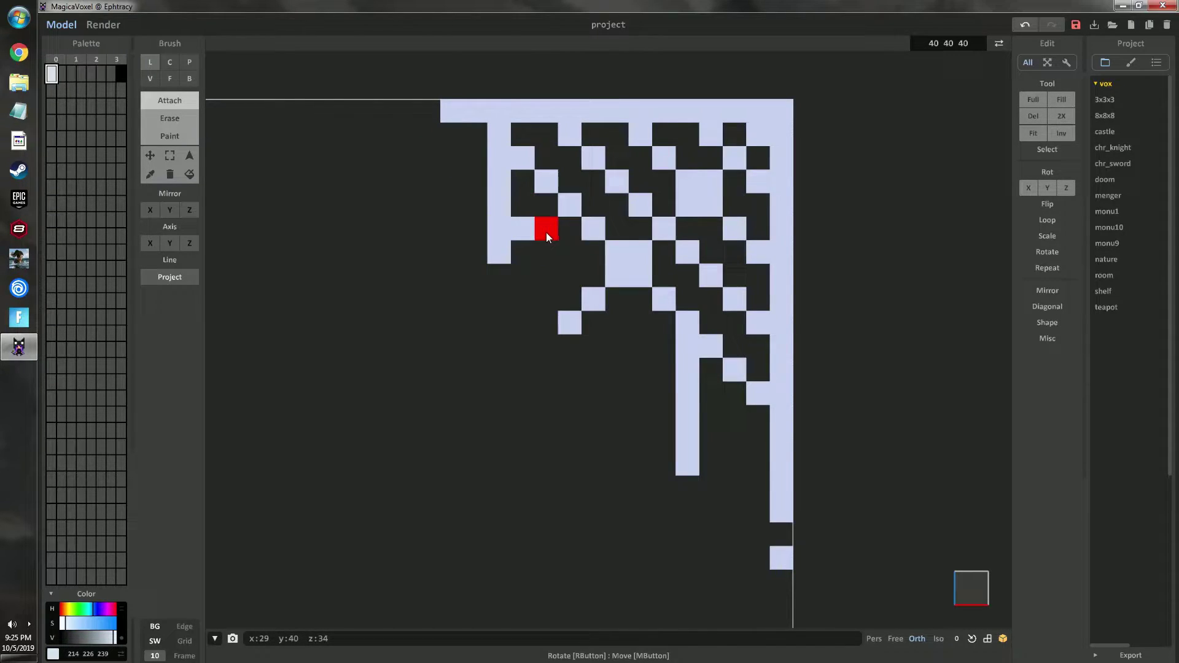
pyautogui.click(566, 254)
# Erase the second-to-last voxel of the middle hanging strand so its tip is detached.
pyautogui.scroll(-2, 805, 266)
pyautogui.scroll(1, 733, 342)
pyautogui.scroll(-4, 733, 315)
pyautogui.scroll(4, 732, 315)
pyautogui.moveTo(708, 359); pyautogui.dragTo(753, 367, button='right')
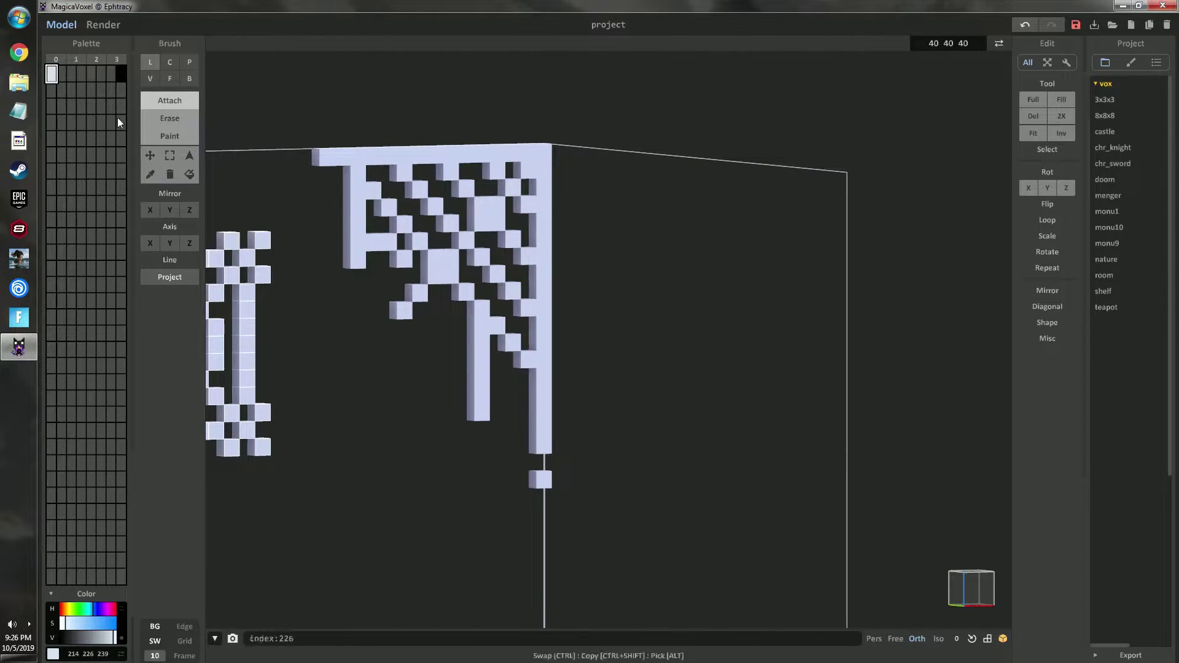
pyautogui.click(170, 118)
pyautogui.click(484, 398)
# Examine the corner web and the square web in a straight front view, and clear the voxel selection.
pyautogui.scroll(-2, 627, 381)
pyautogui.moveTo(624, 382); pyautogui.dragTo(597, 342, button='right')
pyautogui.scroll(-2, 633, 353)
pyautogui.scroll(4, 624, 274)
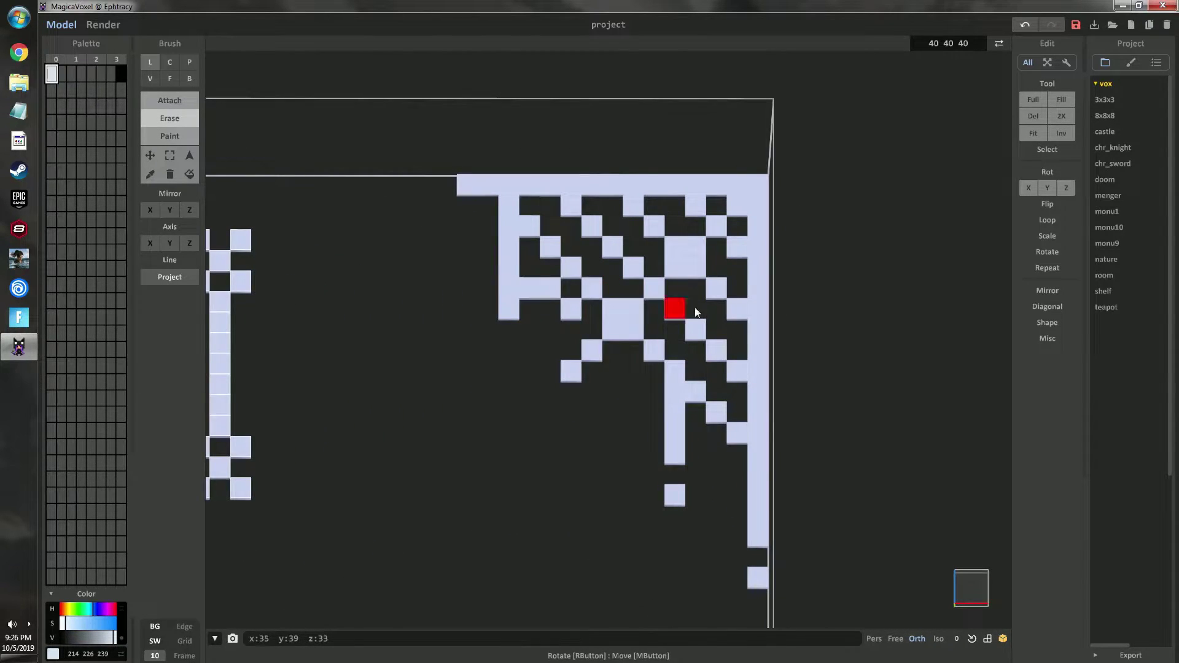
pyautogui.click(965, 587)
pyautogui.scroll(-1, 737, 393)
pyautogui.scroll(1, 701, 304)
pyautogui.moveTo(702, 260); pyautogui.dragTo(688, 308, button='middle')
pyautogui.moveTo(411, 229); pyautogui.dragTo(849, 169, button='middle')
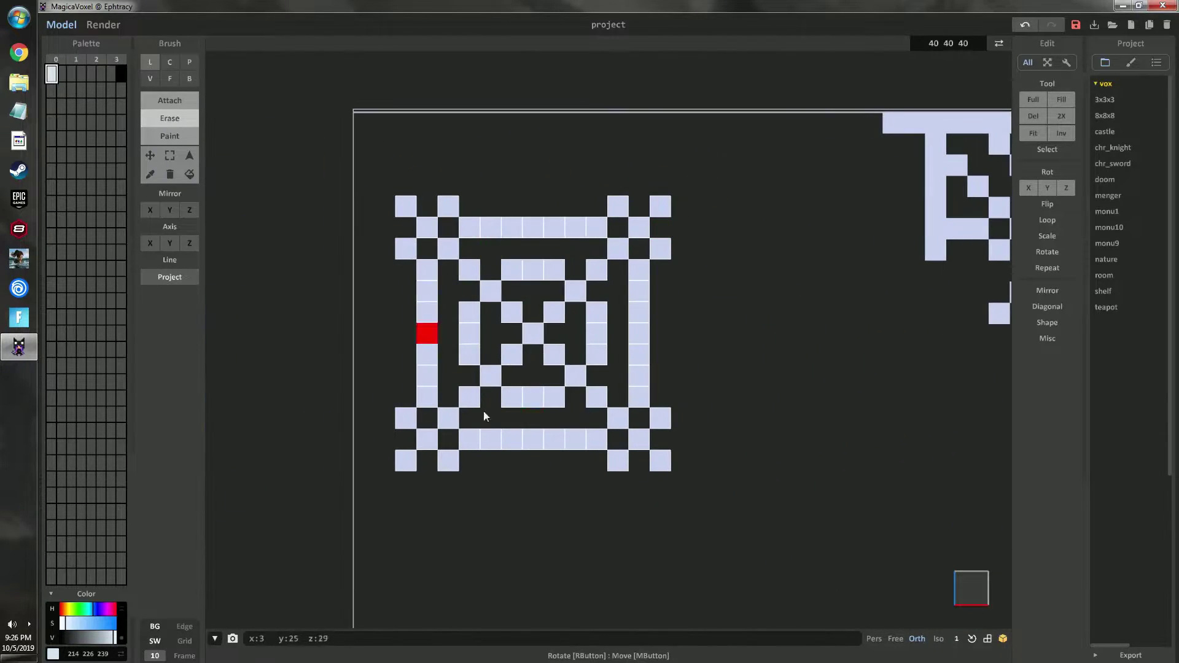
pyautogui.click(1051, 148)
pyautogui.click(1052, 183)
pyautogui.moveTo(946, 228); pyautogui.dragTo(546, 215, button='middle')
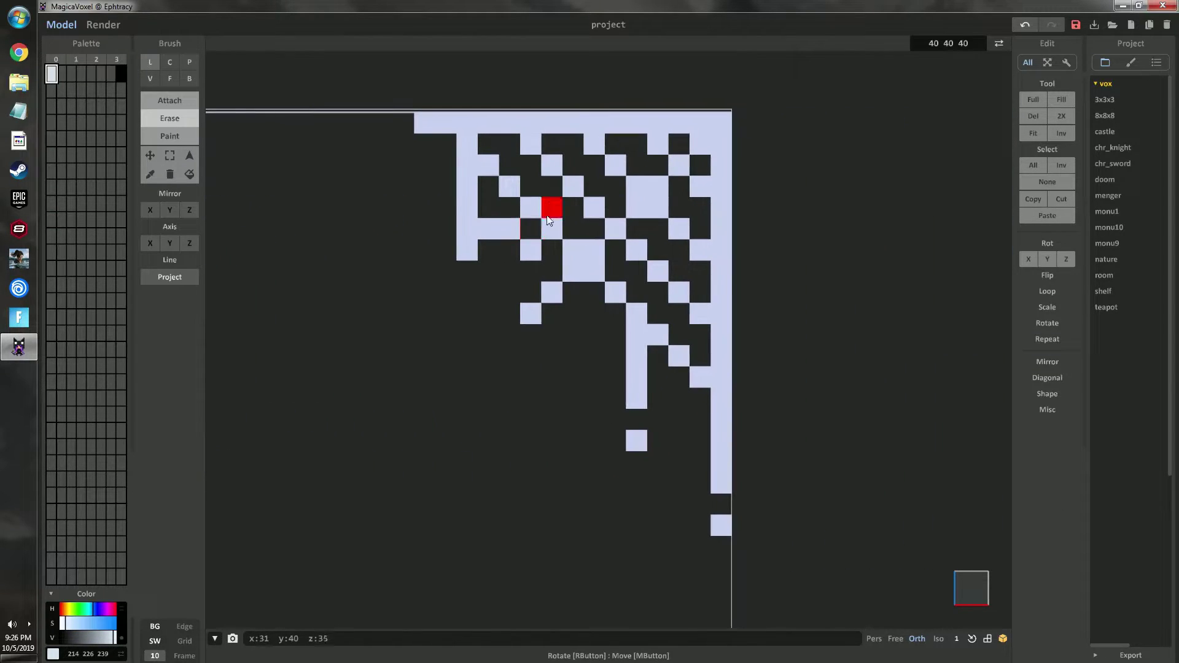
pyautogui.scroll(1, 547, 215)
# Try to copy the pale blue swatch into the neighbouring palette slot.
pyautogui.click(63, 78)
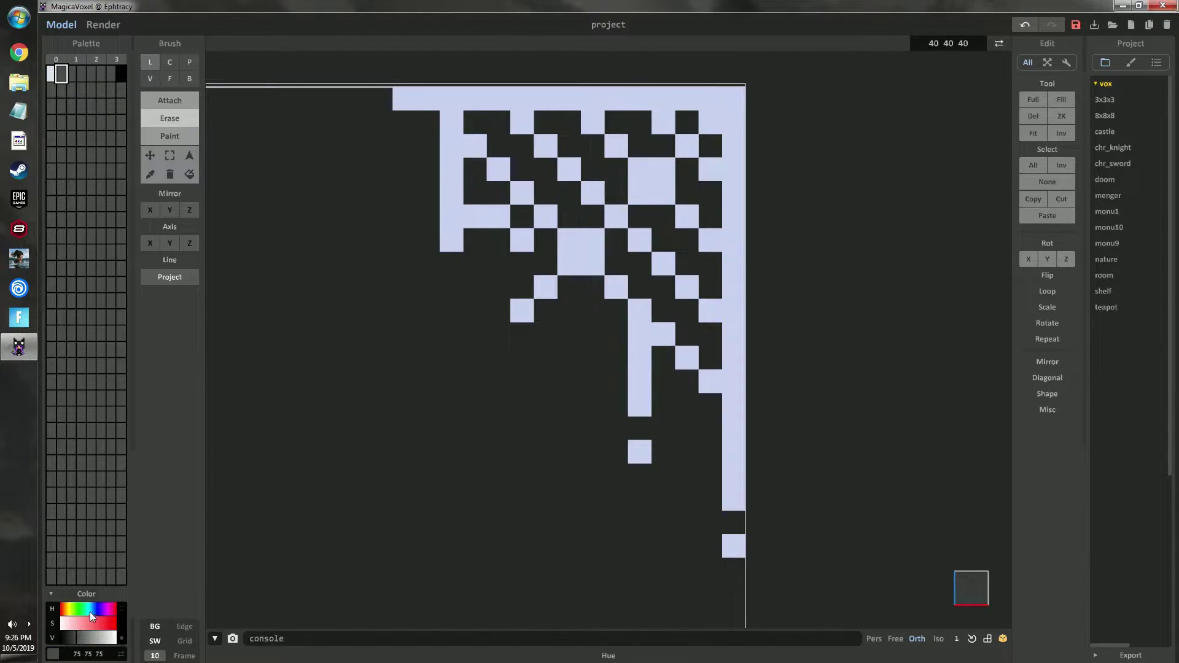
pyautogui.moveTo(52, 73)
pyautogui.keyDown('ctrl'); pyautogui.mouseDown()
pyautogui.moveTo(61, 78)
pyautogui.moveTo(51, 76)
pyautogui.mouseUp(); pyautogui.keyUp('ctrl')
pyautogui.click(53, 77)
pyautogui.hotkey('ctrl', 'z')
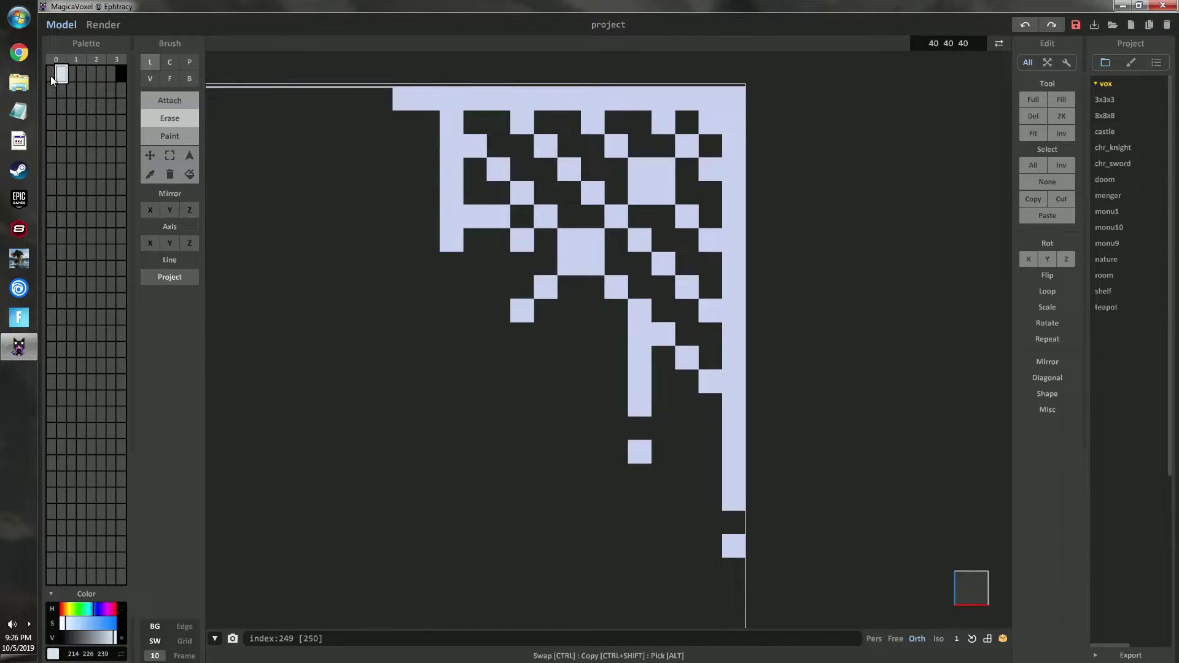
pyautogui.click(52, 77)
pyautogui.click(61, 76)
pyautogui.click(52, 74)
pyautogui.click(62, 74)
pyautogui.keyDown('ctrl'); pyautogui.moveTo(60, 73); pyautogui.dragTo(52, 75); pyautogui.keyUp('ctrl')
pyautogui.click(63, 73)
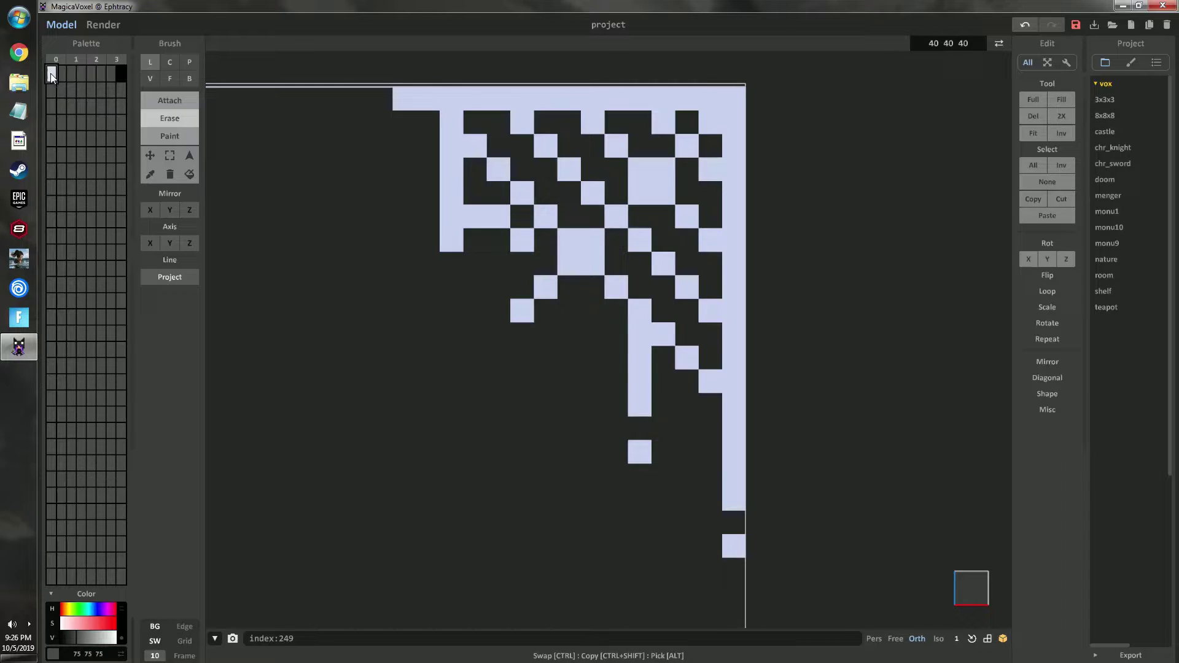
pyautogui.hotkey('ctrl', 'z')
# Set the second palette slot to 190 202 223 and paint diagonally opposite voxels of the corner web's two solid 2x2 blocks with it.
pyautogui.click(51, 78)
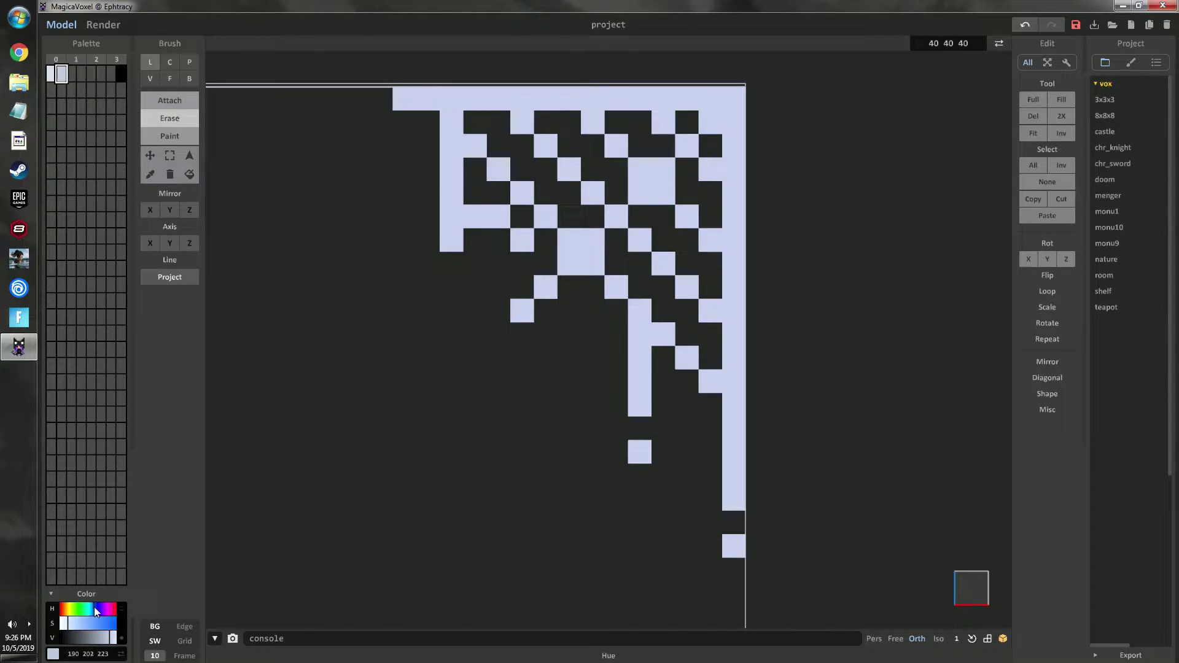
pyautogui.click(164, 134)
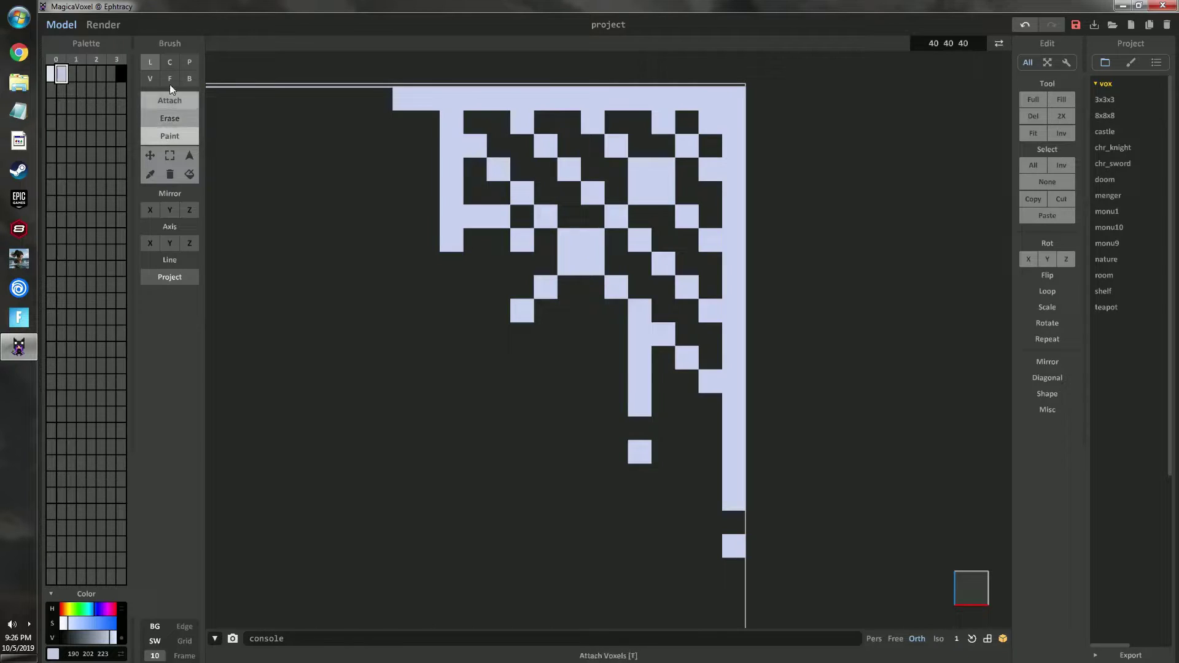
pyautogui.click(150, 78)
pyautogui.click(602, 264)
pyautogui.click(572, 241)
pyautogui.click(642, 171)
pyautogui.click(664, 194)
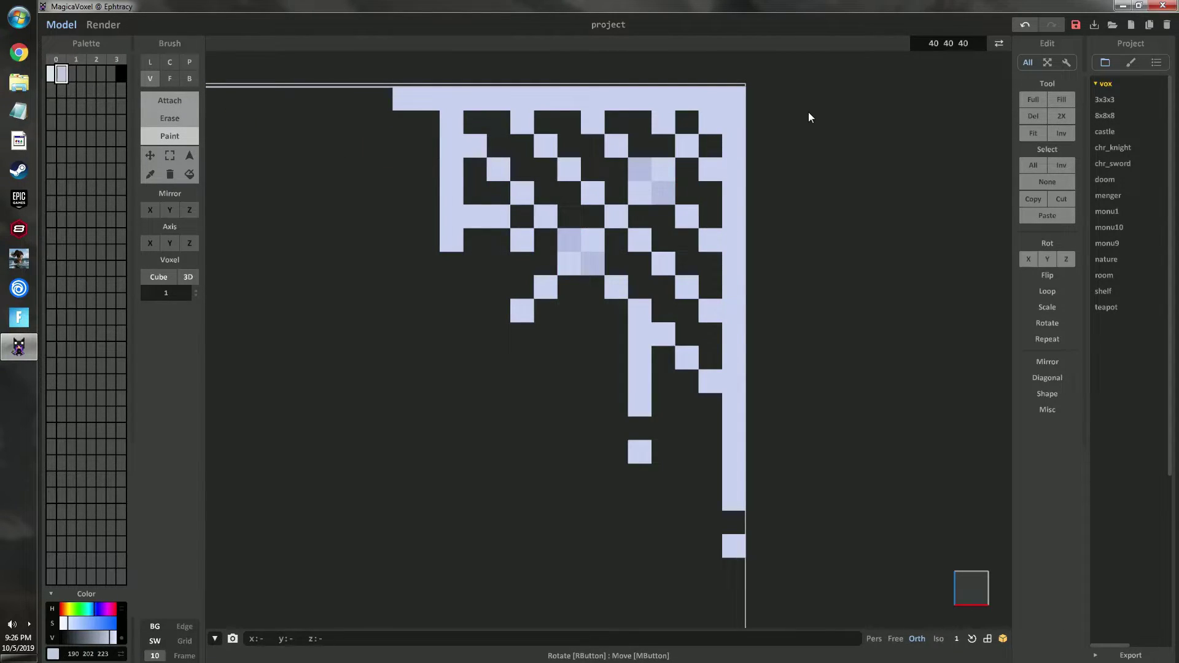
# Paint alternating voxels of the top strip and the rest of both webs in the darker pale blue.
pyautogui.click(498, 98)
pyautogui.click(546, 99)
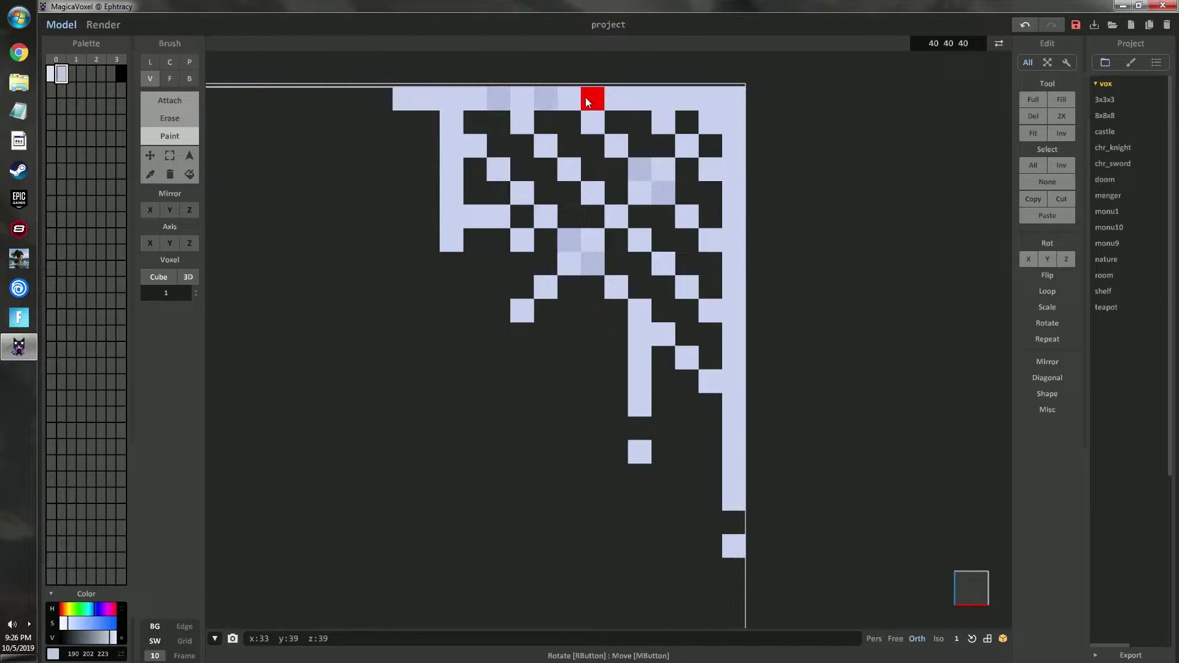
pyautogui.moveTo(728, 196); pyautogui.dragTo(794, 429, button='right')
pyautogui.moveTo(794, 429); pyautogui.dragTo(705, 341, button='middle')
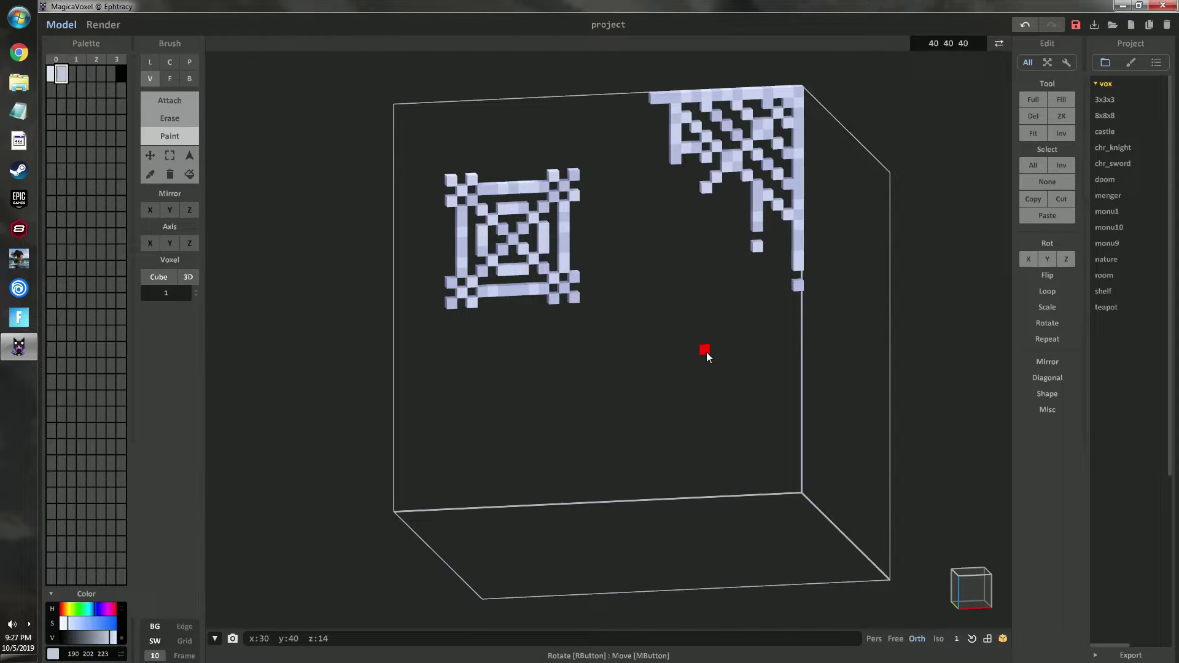
# In an orthographic top view, select the square web with a rectangle selection and move it back against the rear wall.
pyautogui.moveTo(739, 237); pyautogui.dragTo(694, 370, button='right')
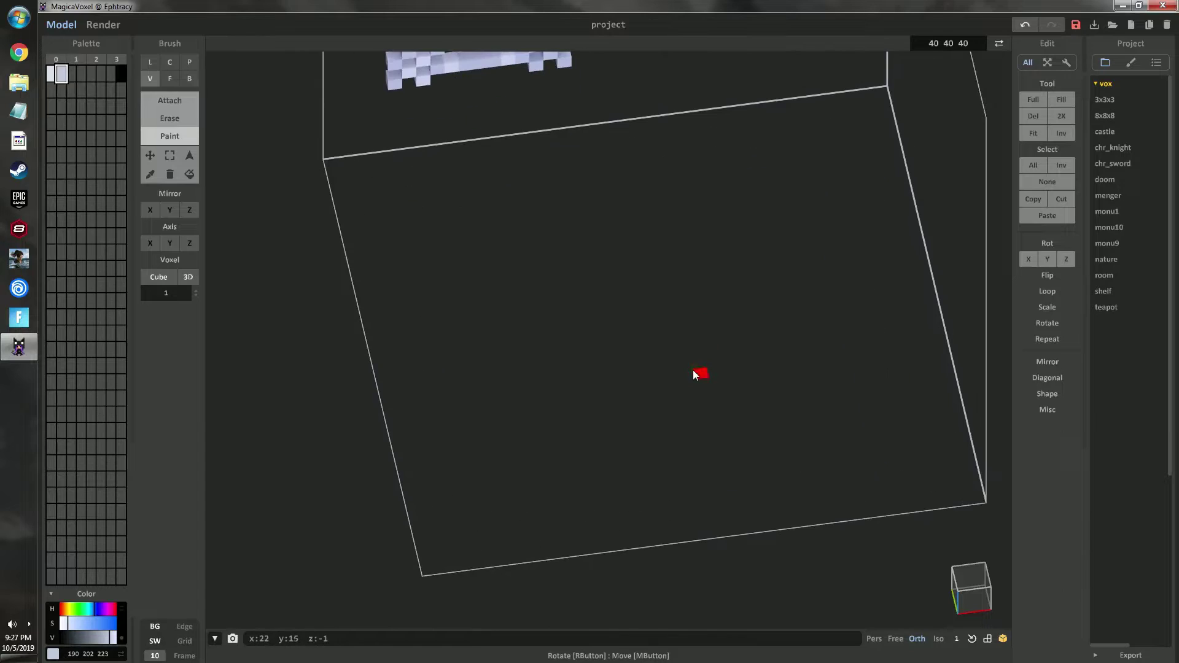
pyautogui.click(872, 638)
pyautogui.click(917, 640)
pyautogui.click(969, 577)
pyautogui.moveTo(587, 322); pyautogui.dragTo(613, 301, button='right')
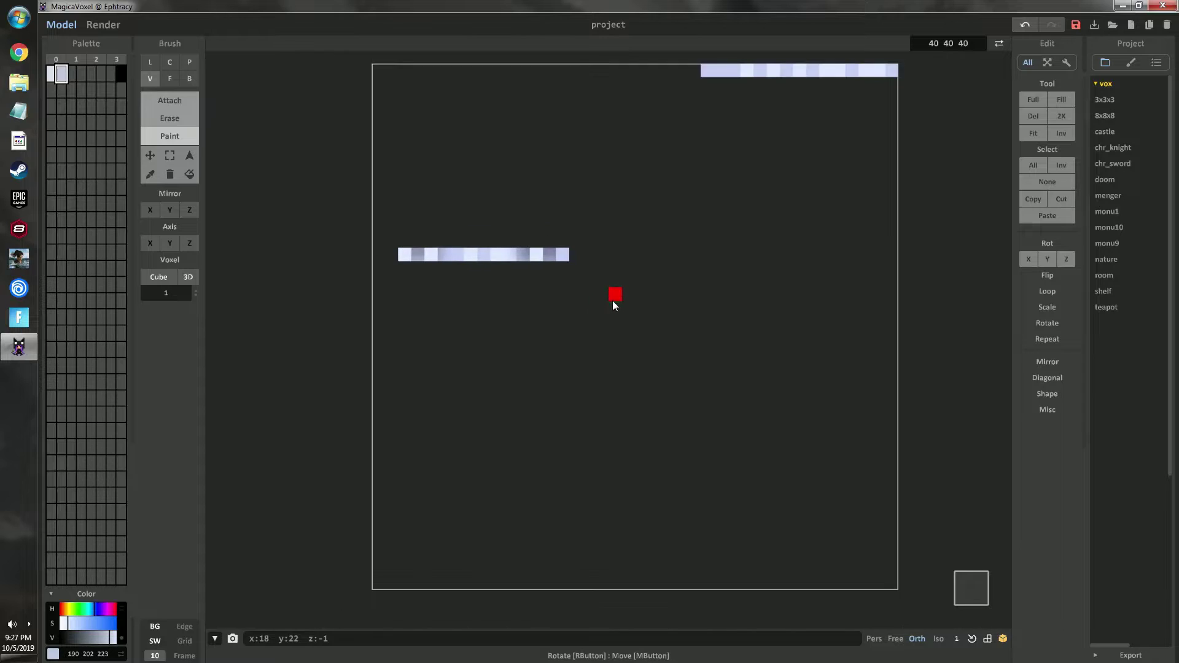
pyautogui.scroll(-2, 613, 301)
pyautogui.click(169, 159)
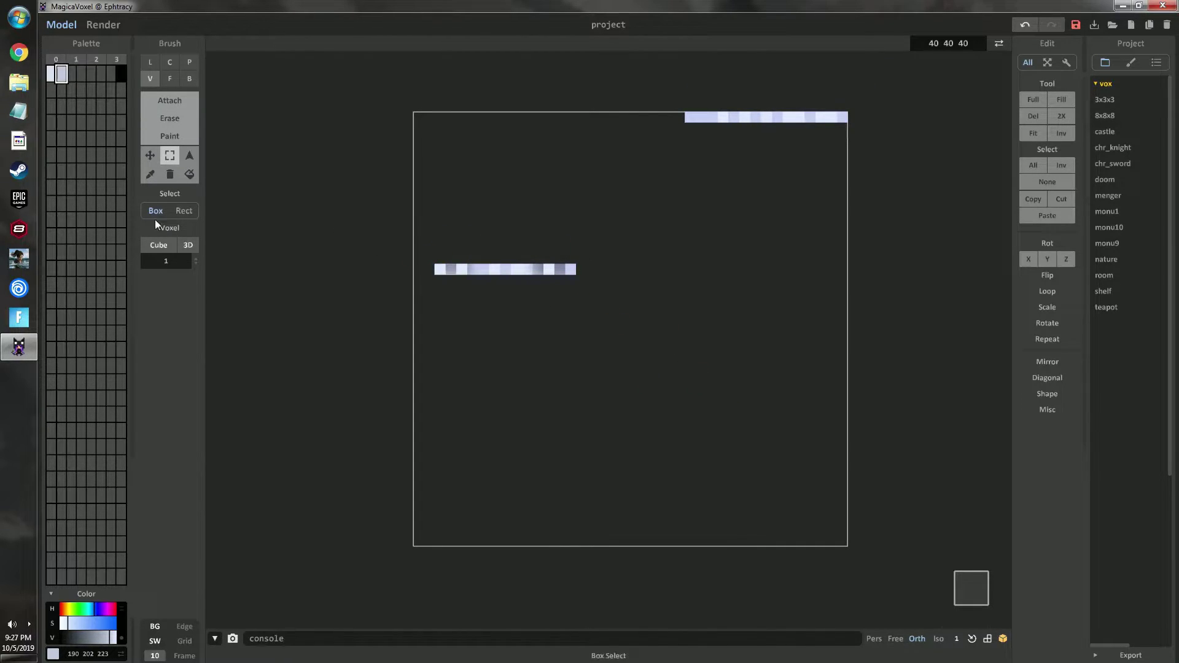
pyautogui.click(185, 212)
pyautogui.moveTo(427, 251); pyautogui.dragTo(661, 335)
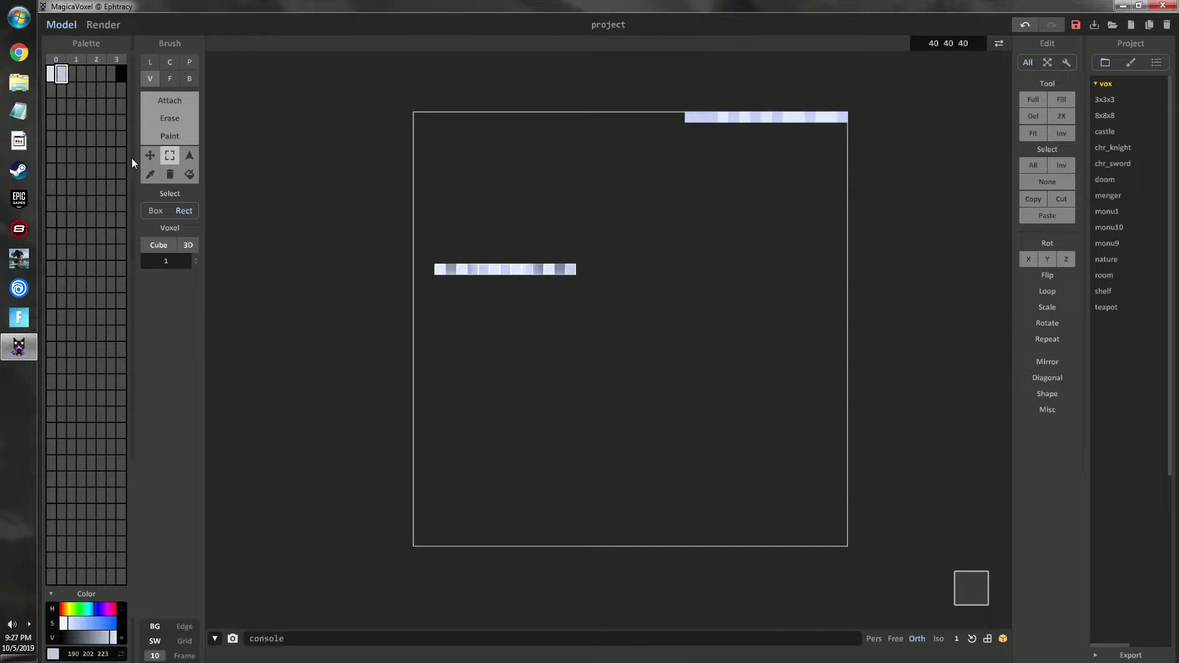
pyautogui.click(150, 156)
pyautogui.moveTo(495, 271); pyautogui.dragTo(493, 122)
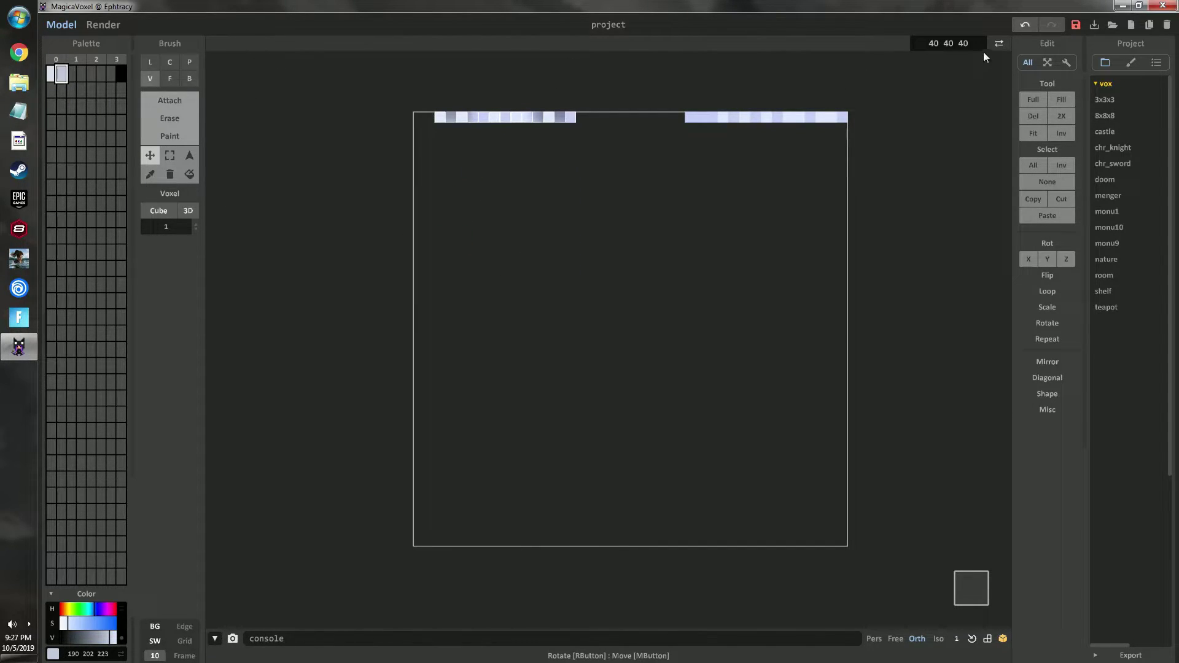
# Resize the model volume to 80 80 80.
pyautogui.click(958, 43)
pyautogui.write('80 80 80')
pyautogui.press('Return')
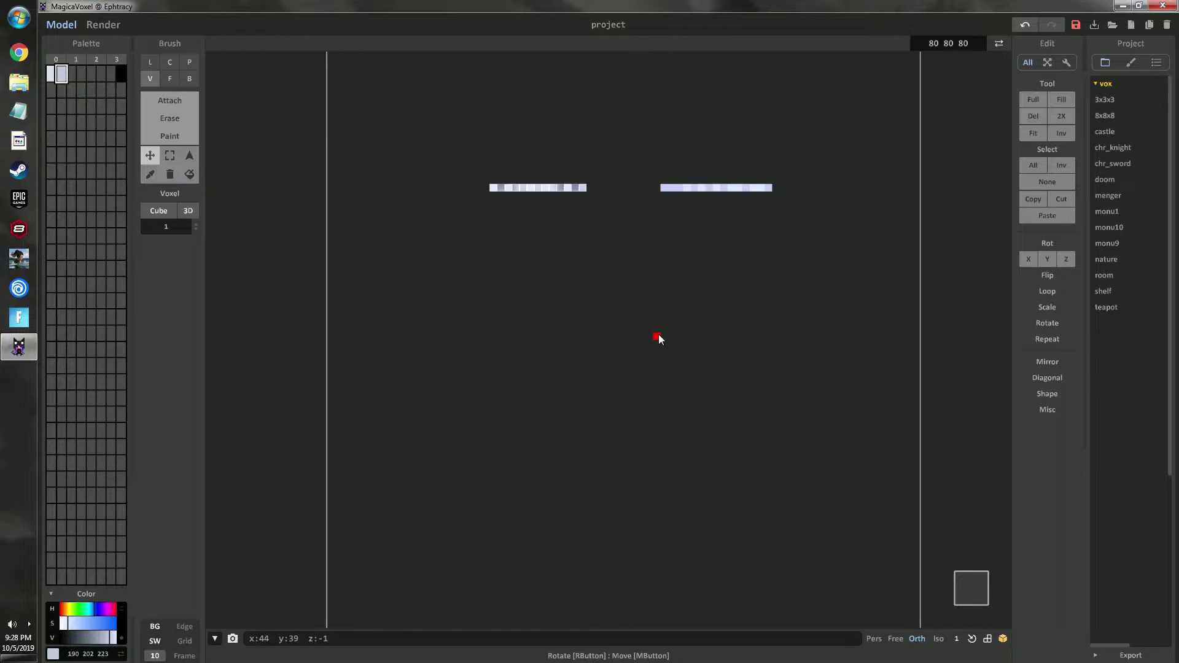
# Select both webs with a rectangle selection and move them back toward the rear wall of the enlarged volume.
pyautogui.moveTo(655, 347); pyautogui.dragTo(640, 303, button='middle')
pyautogui.scroll(1, 620, 264)
pyautogui.moveTo(618, 260); pyautogui.dragTo(614, 319, button='middle')
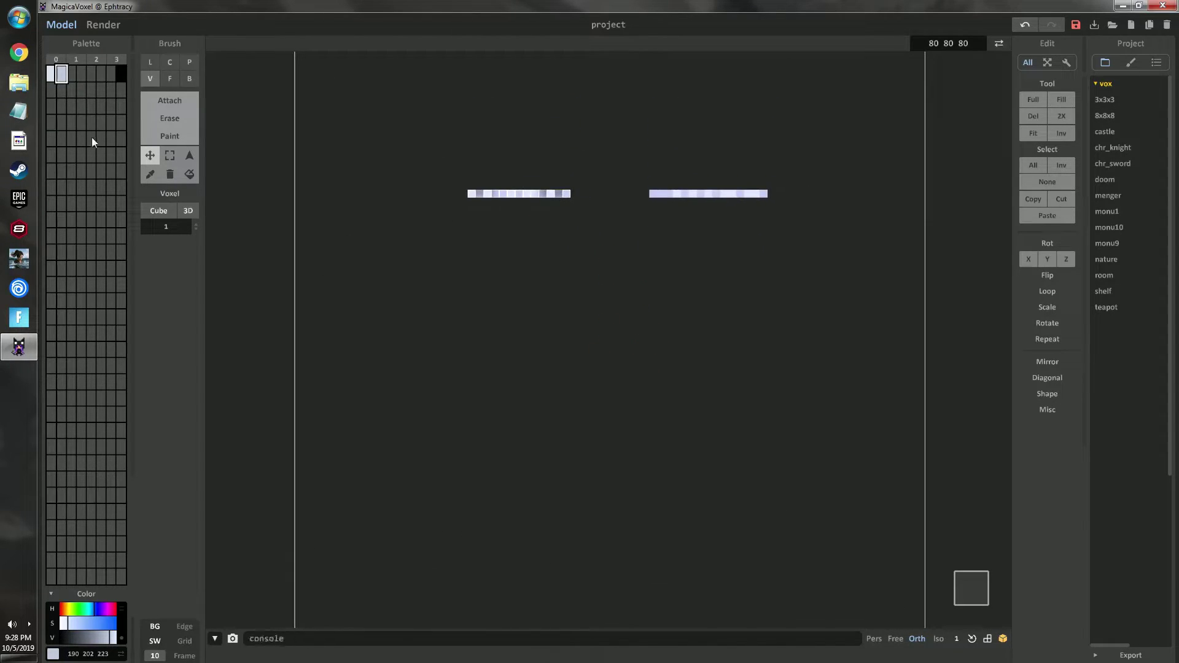
pyautogui.click(170, 156)
pyautogui.moveTo(372, 140); pyautogui.dragTo(942, 237)
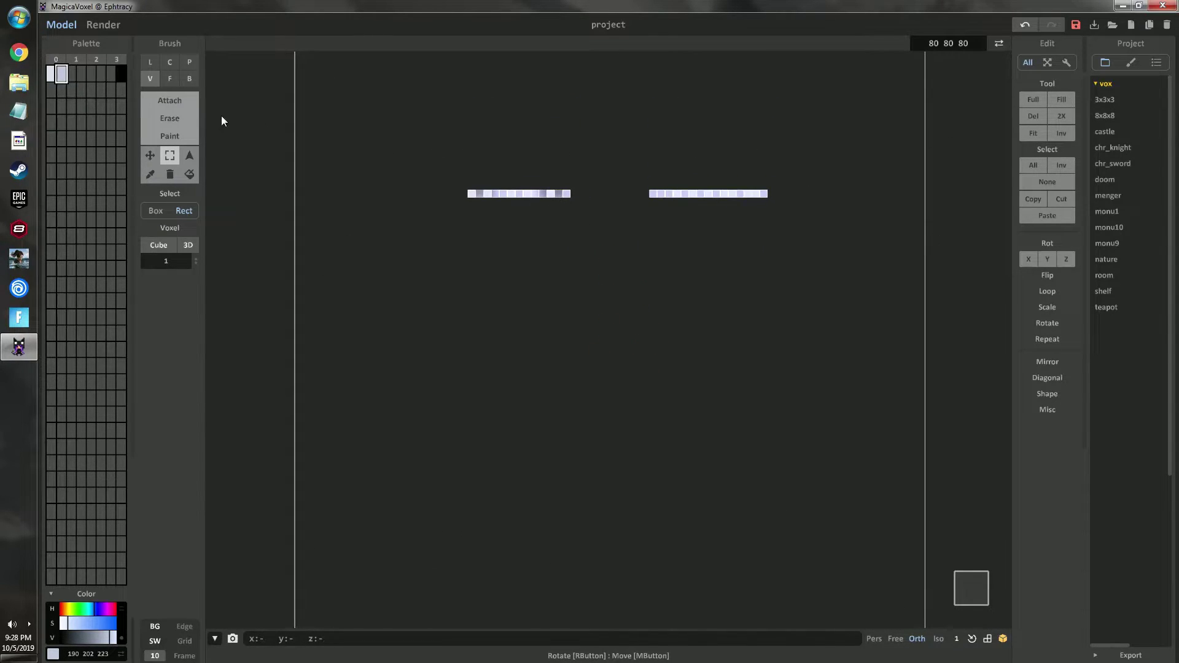
pyautogui.click(149, 156)
pyautogui.moveTo(525, 195); pyautogui.dragTo(529, 65)
pyautogui.moveTo(630, 345); pyautogui.dragTo(605, 282, button='middle')
pyautogui.scroll(1, 596, 271)
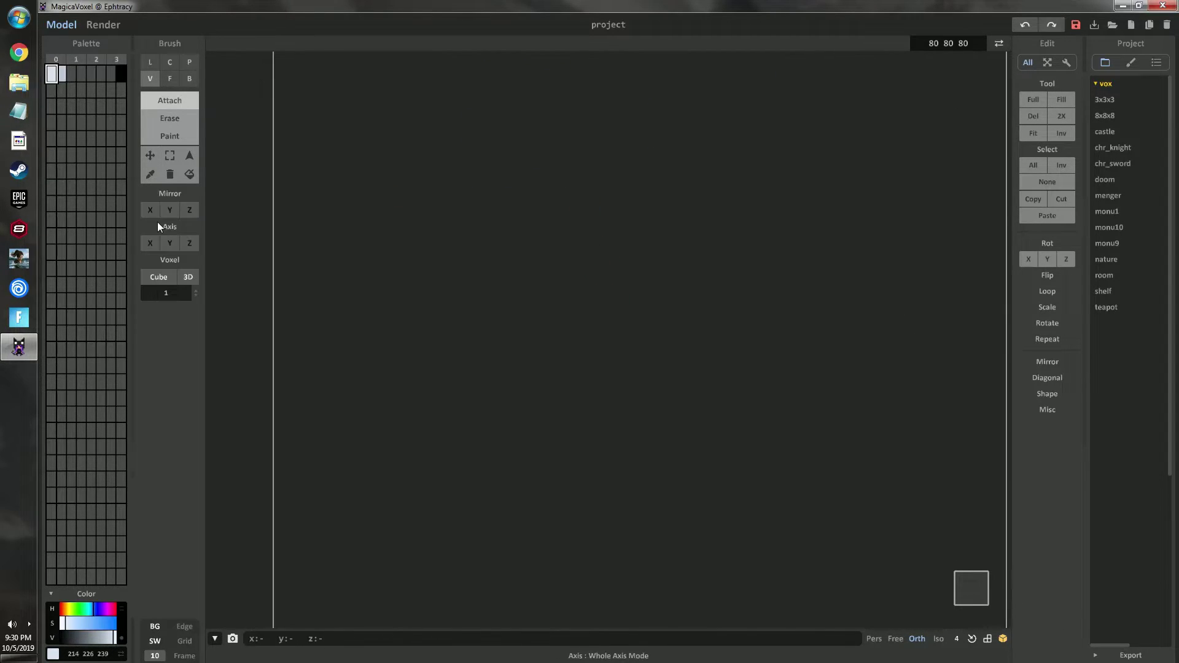
# Turn on mirroring across X and Y and try freehand mirrored strokes on the volume's floor.
pyautogui.click(170, 210)
pyautogui.moveTo(569, 252); pyautogui.dragTo(498, 366)
pyautogui.moveTo(580, 369)
pyautogui.mouseDown()
pyautogui.moveTo(752, 439)
pyautogui.moveTo(882, 414)
pyautogui.mouseUp()
pyautogui.hotkey('ctrl', 'z')
pyautogui.hotkey('ctrl', 'z')
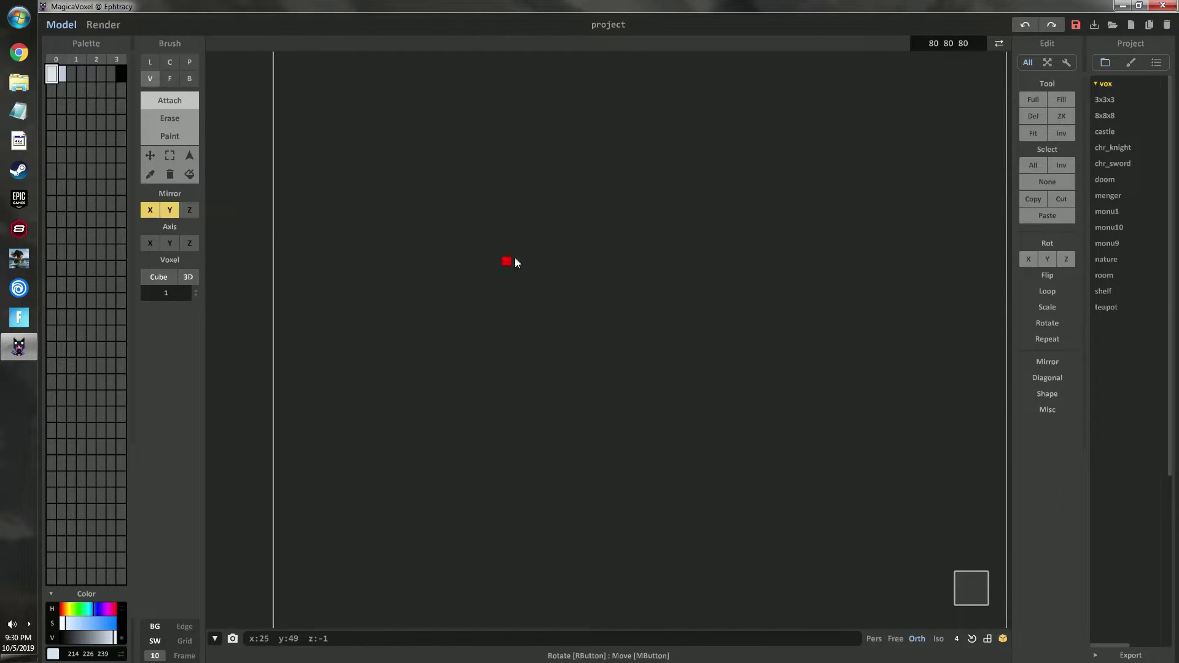
pyautogui.moveTo(618, 288); pyautogui.dragTo(575, 300, button='middle')
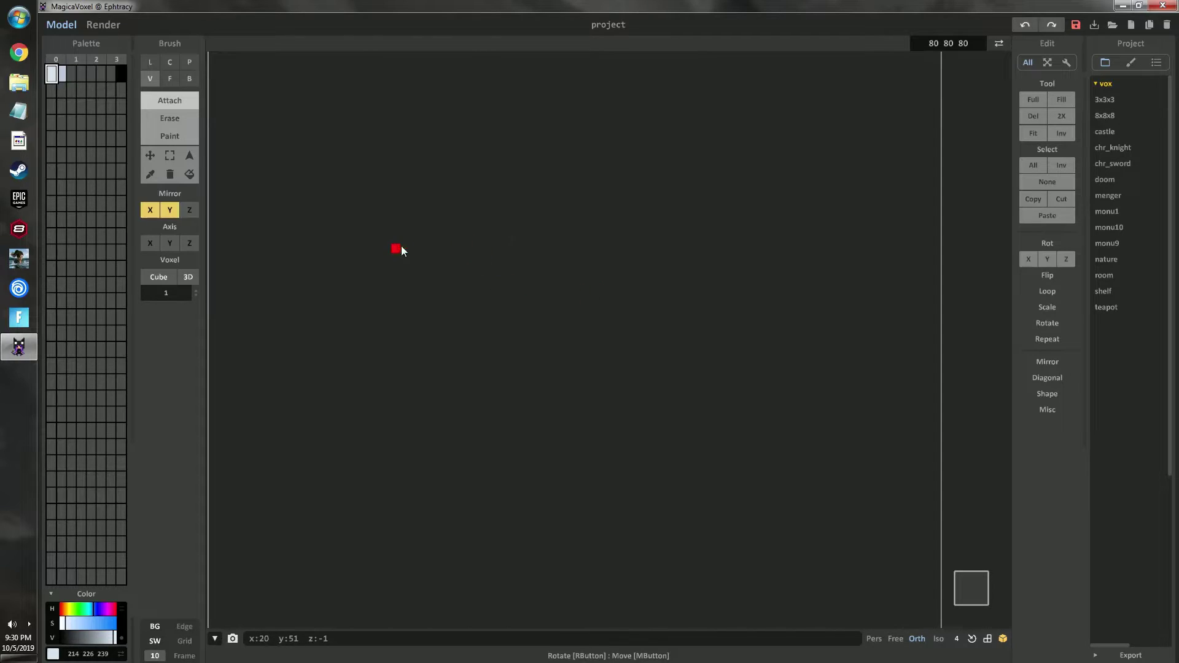
pyautogui.moveTo(543, 241)
pyautogui.mouseDown()
pyautogui.moveTo(482, 261)
pyautogui.moveTo(449, 352)
pyautogui.mouseUp()
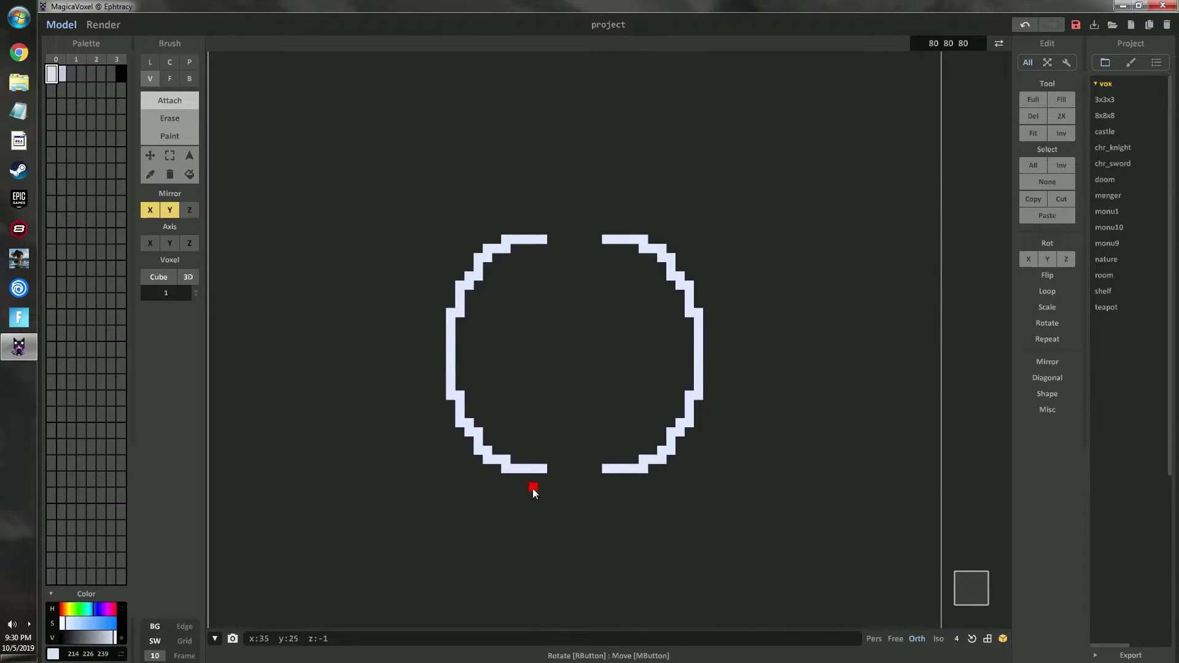
pyautogui.moveTo(555, 470); pyautogui.dragTo(576, 471)
pyautogui.hotkey('ctrl', 'z')
pyautogui.hotkey('ctrl', 'z')
pyautogui.moveTo(574, 221)
pyautogui.mouseDown()
pyautogui.moveTo(508, 247)
pyautogui.moveTo(461, 321)
pyautogui.moveTo(458, 356)
pyautogui.mouseUp()
pyautogui.hotkey('ctrl', 'z')
pyautogui.moveTo(562, 240)
pyautogui.mouseDown()
pyautogui.moveTo(508, 251)
pyautogui.moveTo(455, 296)
pyautogui.moveTo(440, 347)
pyautogui.mouseUp()
pyautogui.hotkey('ctrl', 'z')
pyautogui.moveTo(554, 244)
pyautogui.mouseDown()
pyautogui.moveTo(492, 261)
pyautogui.moveTo(461, 307)
pyautogui.moveTo(458, 323)
pyautogui.moveTo(499, 258)
pyautogui.moveTo(471, 301)
pyautogui.moveTo(467, 349)
pyautogui.mouseUp()
pyautogui.hotkey('ctrl', 'z')
pyautogui.hotkey('ctrl', 'z')
# Draw a closed mirrored oval outline around the floor's centre and erase the doubled voxels at its corners.
pyautogui.moveTo(572, 231)
pyautogui.mouseDown()
pyautogui.moveTo(508, 234)
pyautogui.moveTo(426, 358)
pyautogui.mouseUp()
pyautogui.scroll(1, 435, 343)
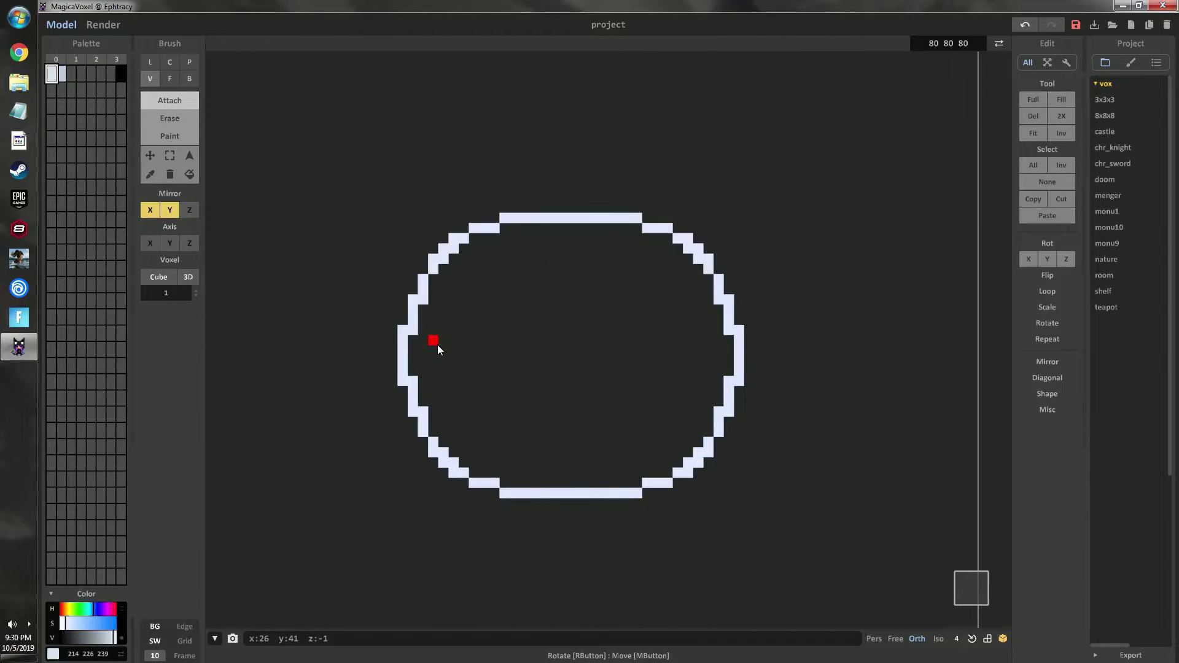
pyautogui.moveTo(414, 334)
pyautogui.mouseDown()
pyautogui.moveTo(422, 302)
pyautogui.moveTo(498, 286)
pyautogui.mouseUp()
pyautogui.moveTo(444, 259); pyautogui.dragTo(455, 251)
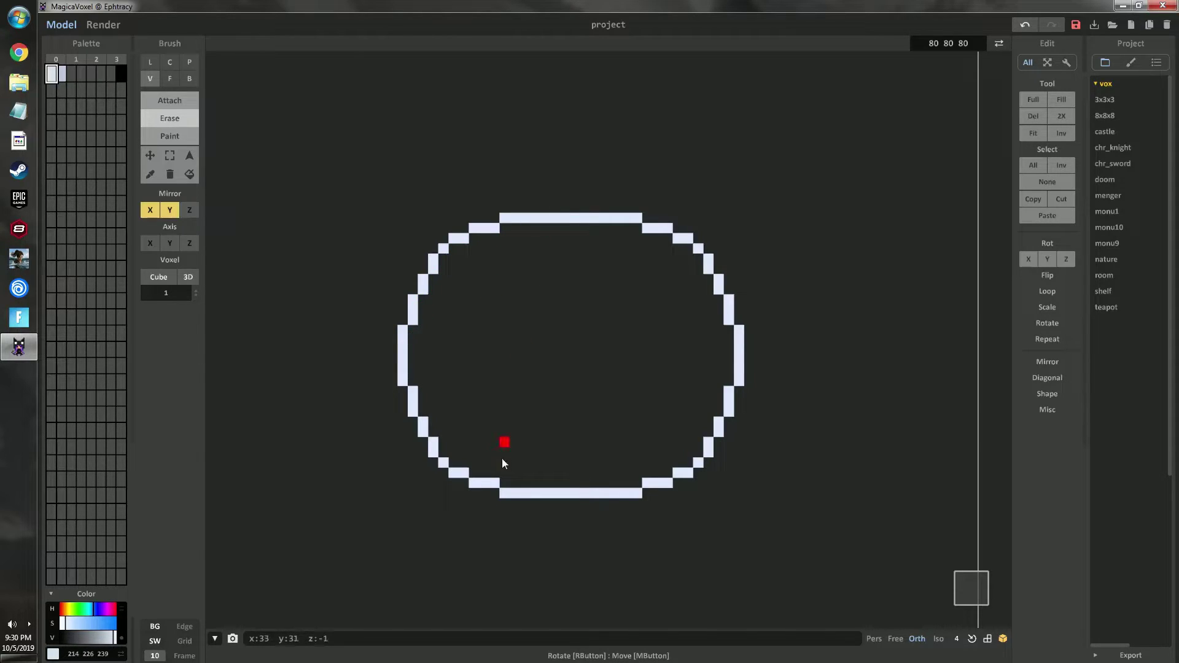
# Add a small mirrored ring at the centre of the oval and erase its corner voxels.
pyautogui.click(168, 102)
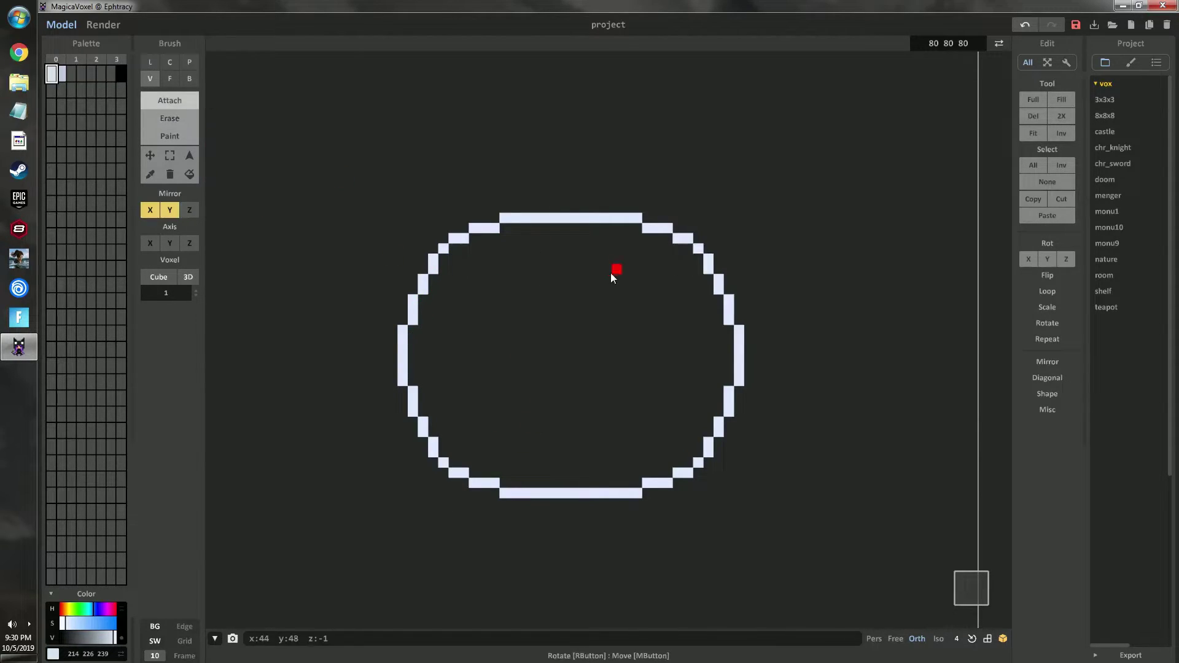
pyautogui.moveTo(556, 321)
pyautogui.mouseDown()
pyautogui.moveTo(500, 350)
pyautogui.moveTo(538, 348)
pyautogui.moveTo(525, 359)
pyautogui.moveTo(547, 340)
pyautogui.moveTo(537, 358)
pyautogui.mouseUp()
pyautogui.hotkey('ctrl', 'z')
pyautogui.hotkey('ctrl', 'z')
pyautogui.click(169, 118)
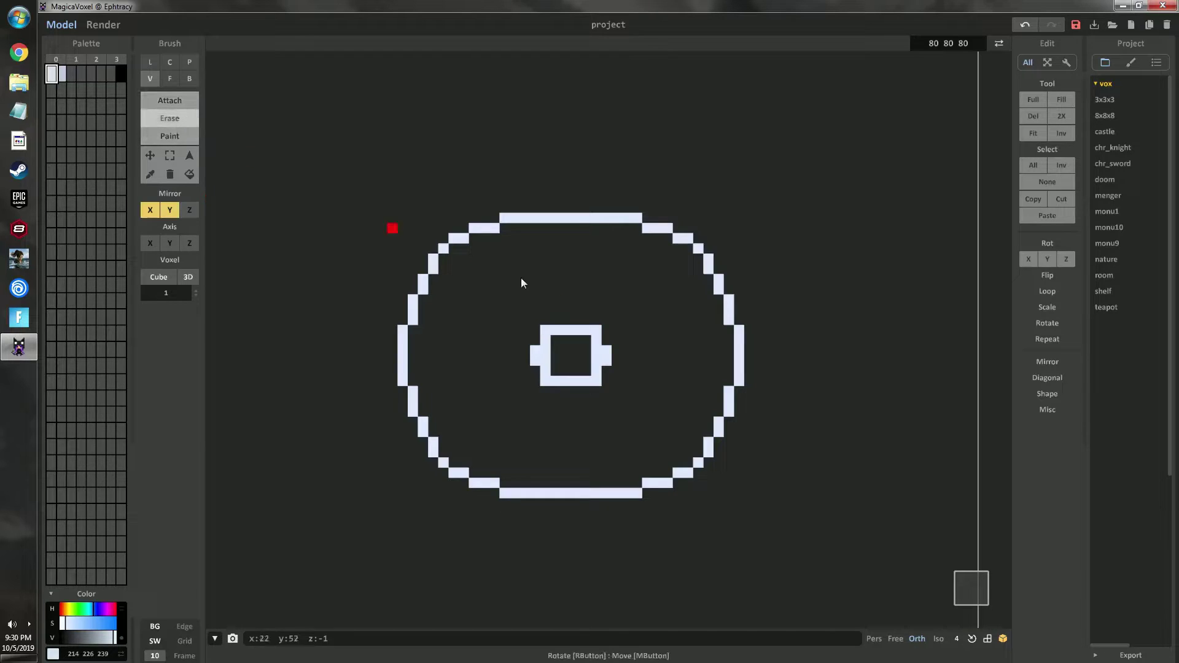
pyautogui.click(597, 330)
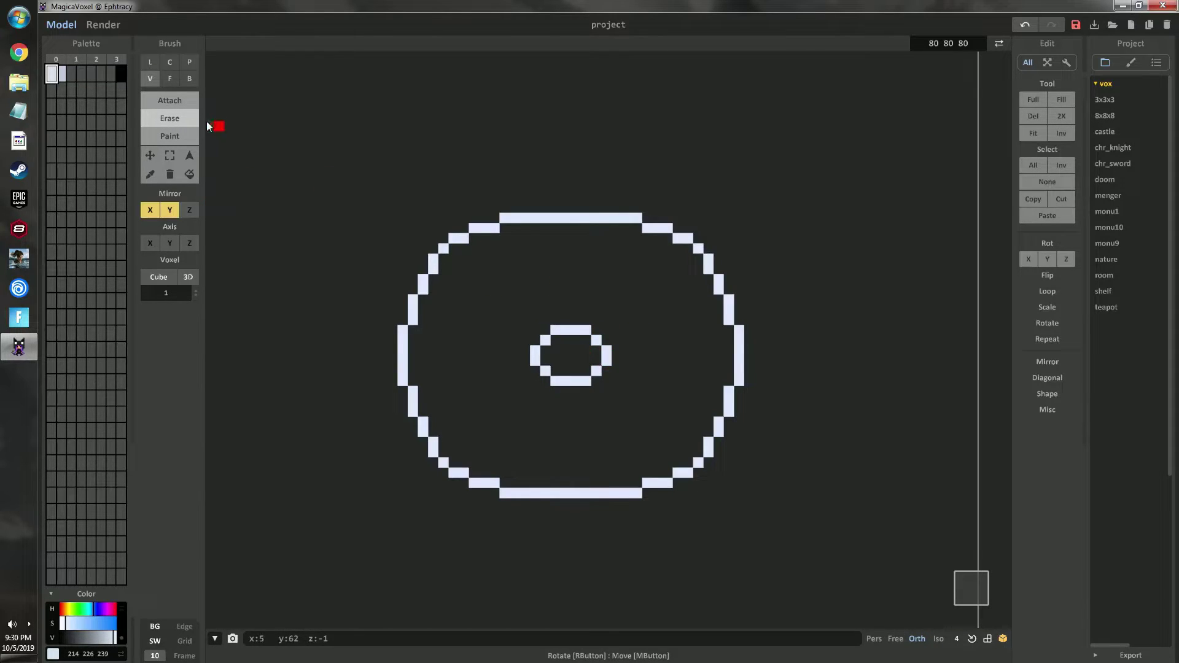
# Draw mirrored spokes radiating from the small central ring toward the outer ring.
pyautogui.click(170, 100)
pyautogui.moveTo(605, 330); pyautogui.dragTo(693, 264)
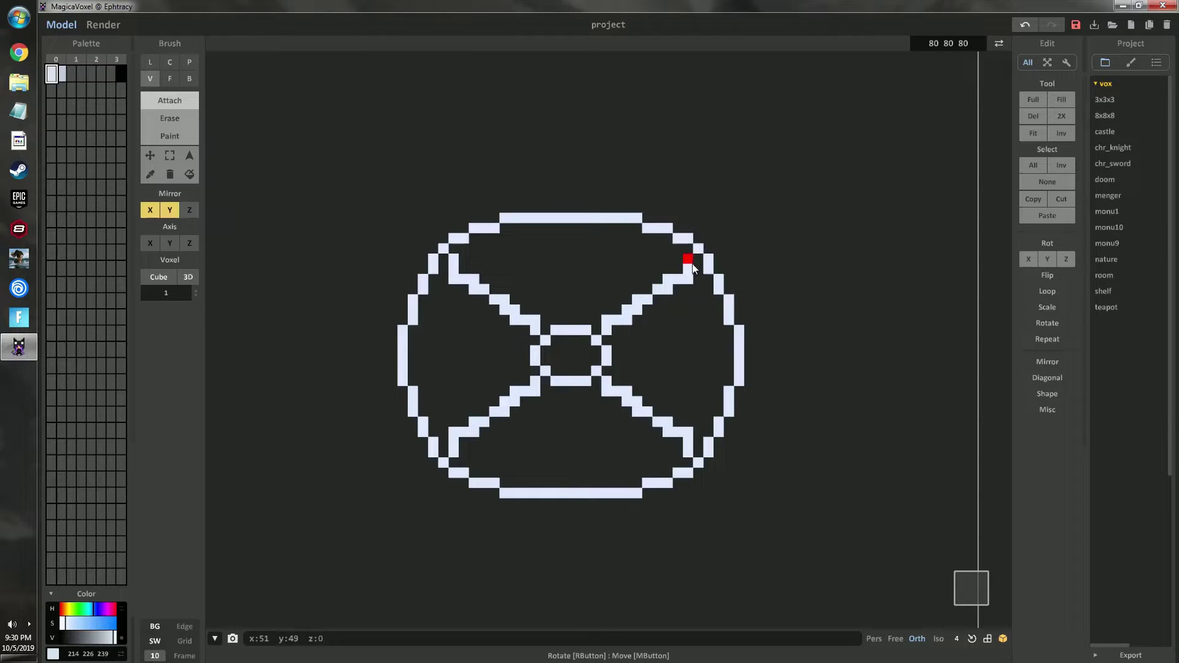
pyautogui.moveTo(617, 348); pyautogui.dragTo(713, 326)
pyautogui.moveTo(577, 308)
pyautogui.mouseDown()
pyautogui.moveTo(598, 239)
pyautogui.moveTo(599, 257)
pyautogui.mouseUp()
pyautogui.moveTo(600, 408); pyautogui.dragTo(648, 473)
# Add short mirrored strand ends sticking out beyond the outer ring all the way around the web.
pyautogui.scroll(-2, 644, 467)
pyautogui.scroll(2, 606, 381)
pyautogui.moveTo(404, 398); pyautogui.dragTo(388, 417)
pyautogui.moveTo(418, 456)
pyautogui.mouseDown()
pyautogui.moveTo(470, 505)
pyautogui.moveTo(468, 525)
pyautogui.moveTo(524, 538)
pyautogui.mouseUp()
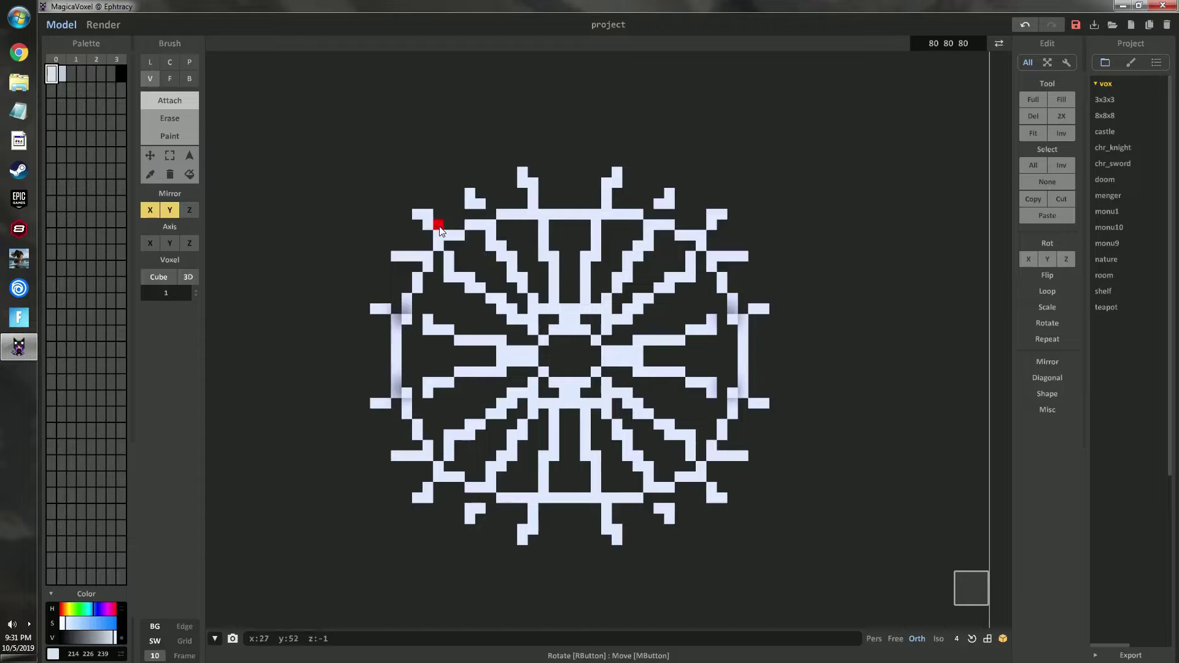
# Erase the doubled voxels where the outer ring steps and attach a voxel beside its upper-left diagonal.
pyautogui.click(178, 119)
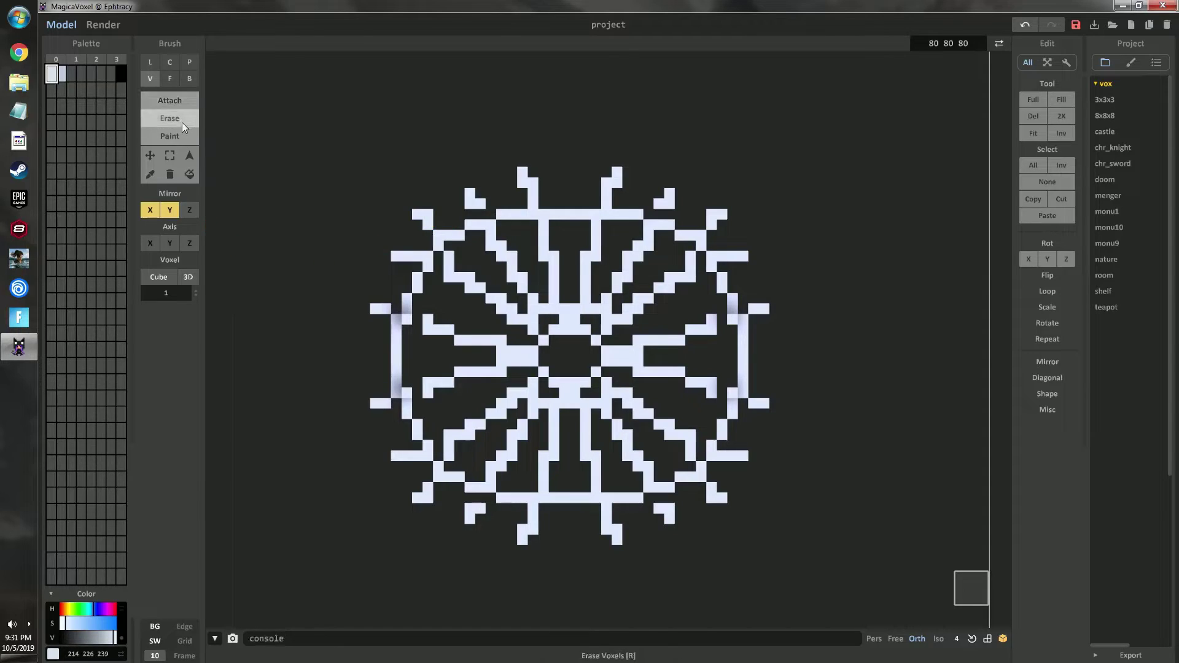
pyautogui.click(408, 320)
pyautogui.click(427, 257)
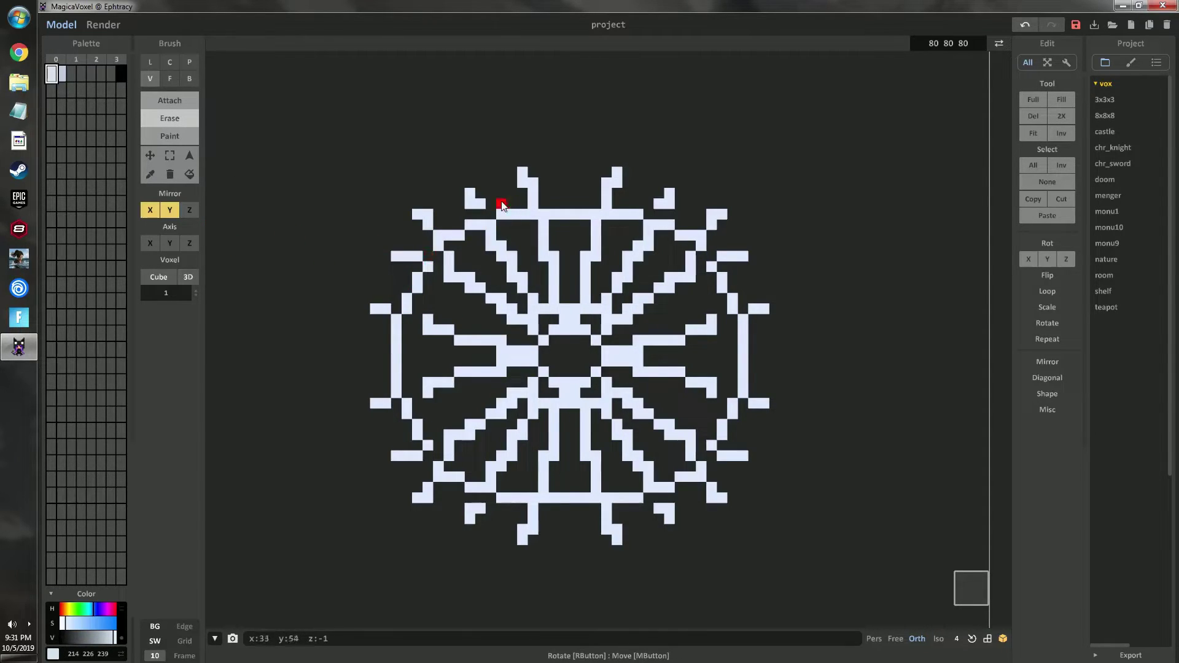
pyautogui.click(161, 101)
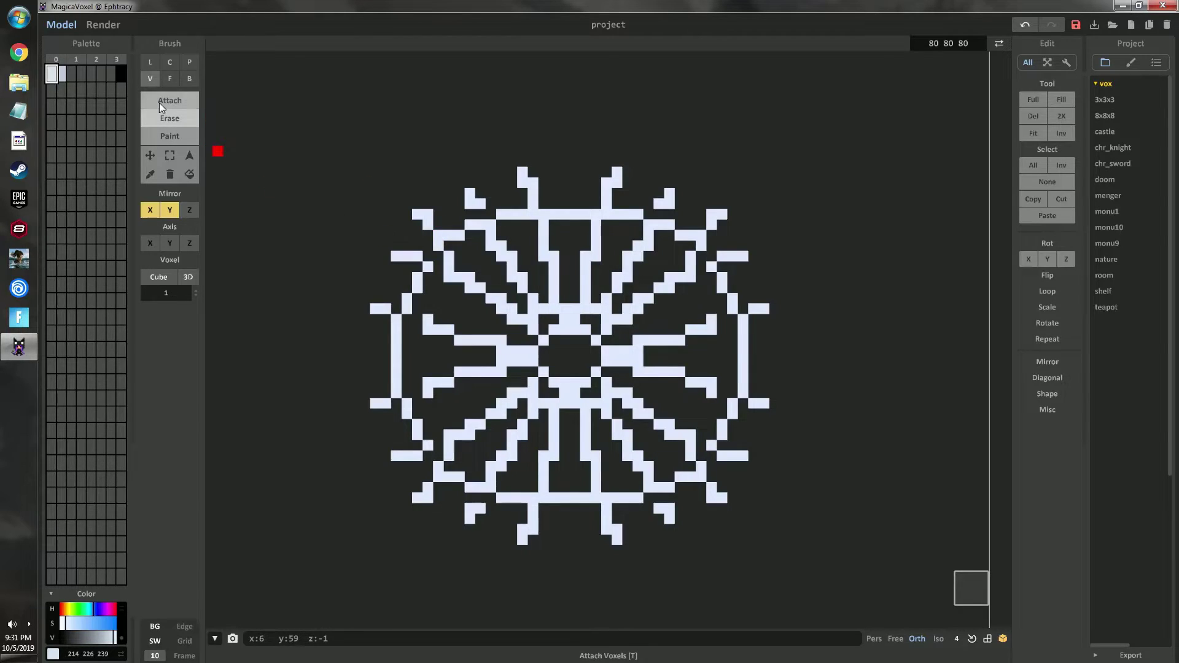
pyautogui.click(437, 261)
# Erase the doubled corner voxels along the diagonal and vertical spokes to thin them to single-voxel strands.
pyautogui.click(167, 118)
pyautogui.click(449, 278)
pyautogui.click(470, 287)
pyautogui.click(501, 298)
pyautogui.click(511, 308)
pyautogui.click(511, 256)
pyautogui.click(502, 246)
pyautogui.click(521, 277)
pyautogui.click(553, 255)
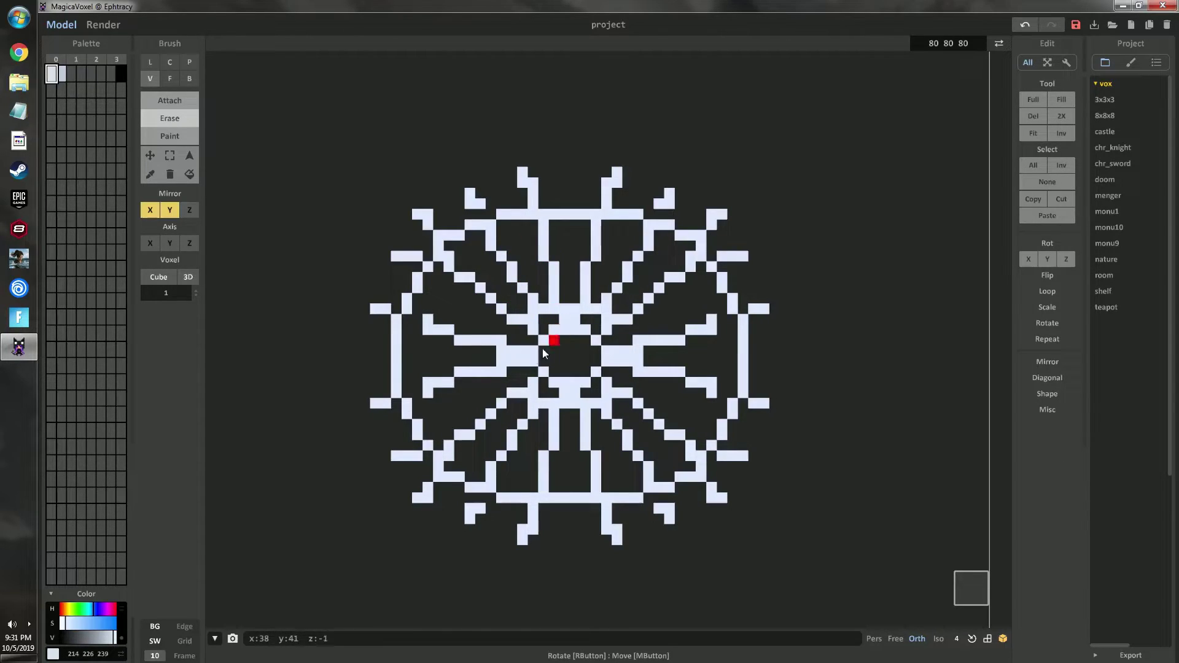
# Erase the doubled voxels on the horizontal spokes and outer strand ends, undoing the erasure near the central ring.
pyautogui.click(501, 339)
pyautogui.click(428, 382)
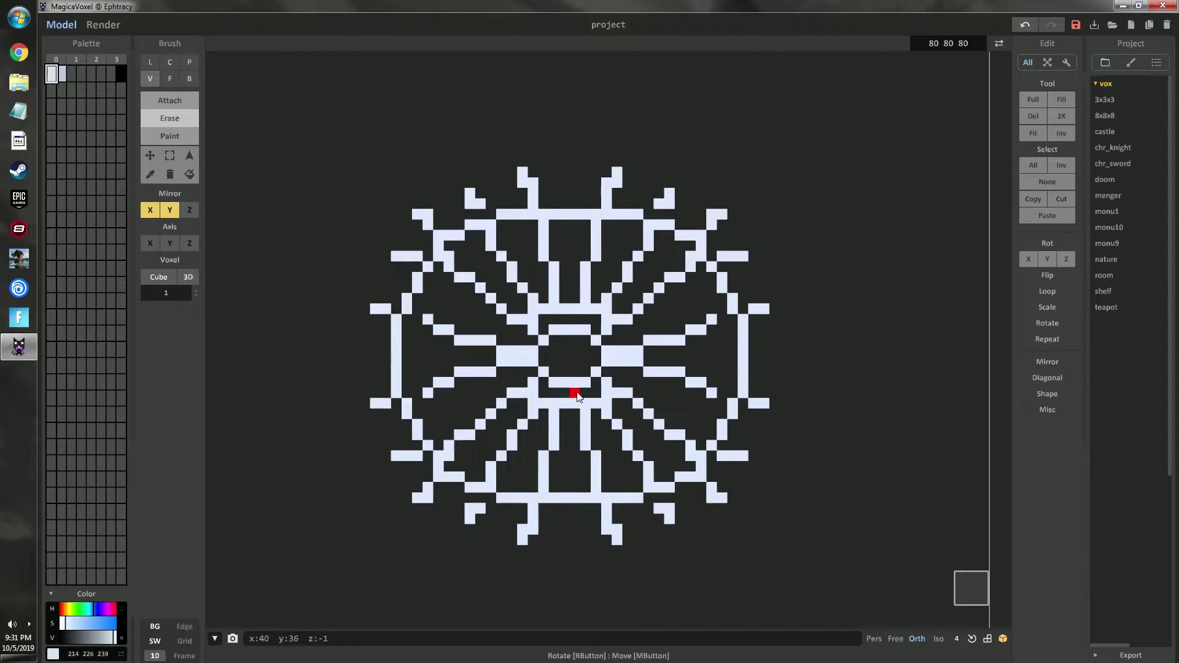
pyautogui.hotkey('ctrl', 'z')
pyautogui.click(618, 527)
pyautogui.click(469, 508)
pyautogui.click(428, 496)
# Draw a mirrored intermediate ring of strands linking the spokes and add crossing voxels inside the small central ring.
pyautogui.moveTo(336, 173); pyautogui.dragTo(627, 480, button='right')
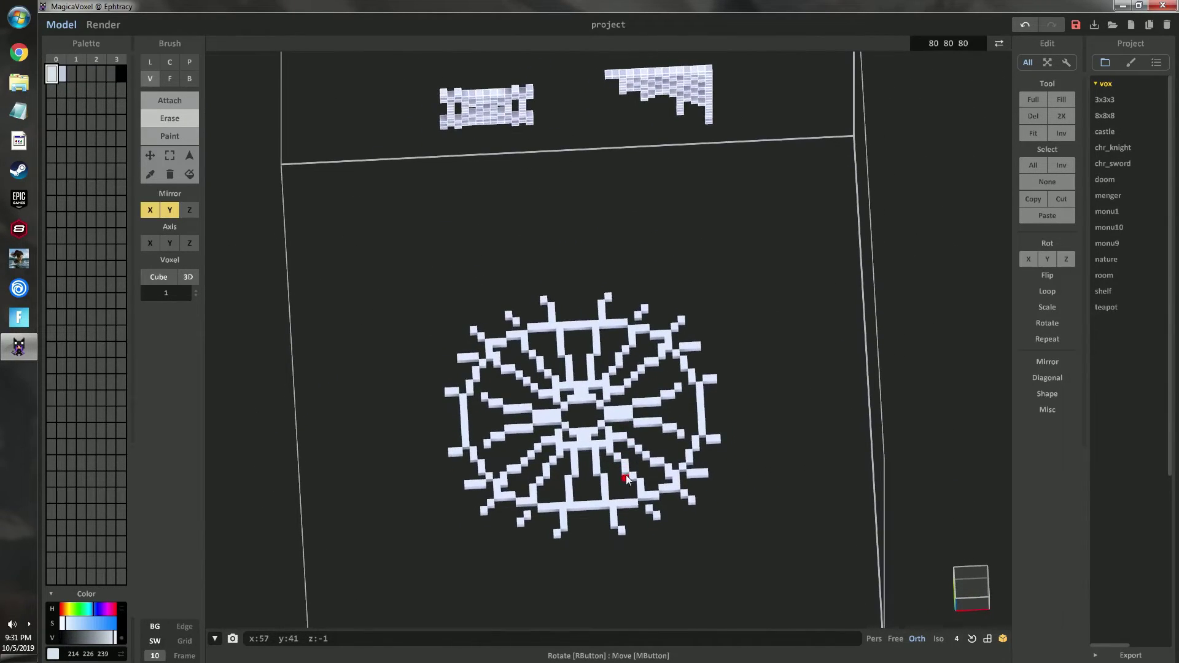
pyautogui.click(980, 580)
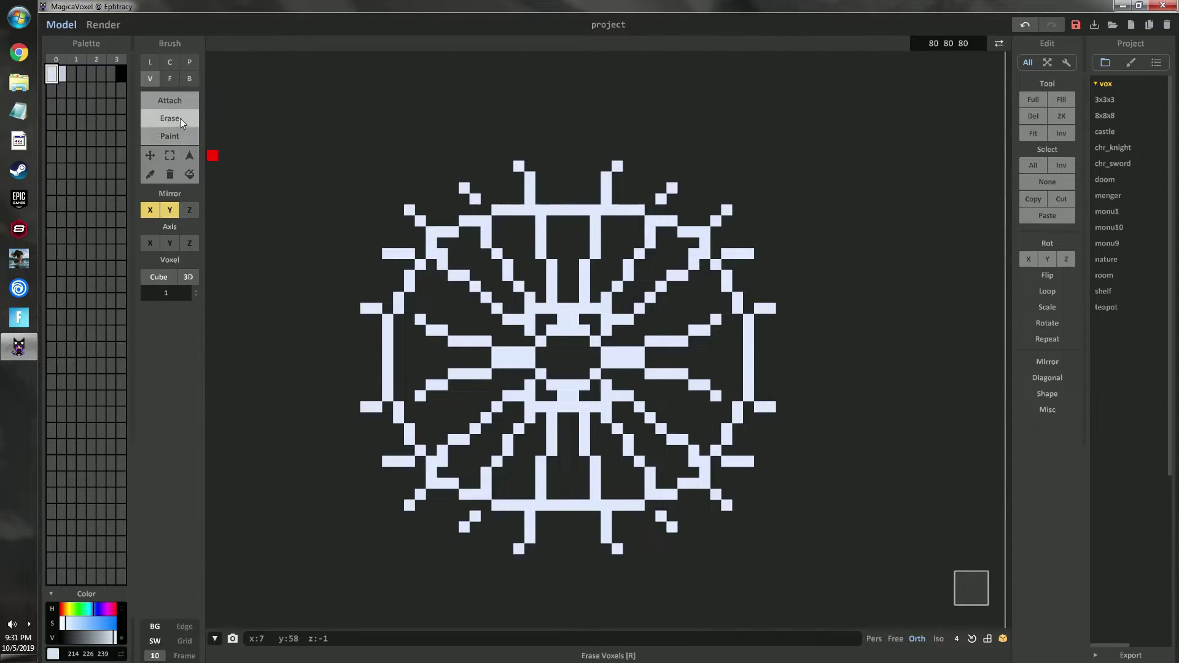
pyautogui.click(174, 98)
pyautogui.click(497, 276)
pyautogui.moveTo(522, 250); pyautogui.dragTo(581, 244)
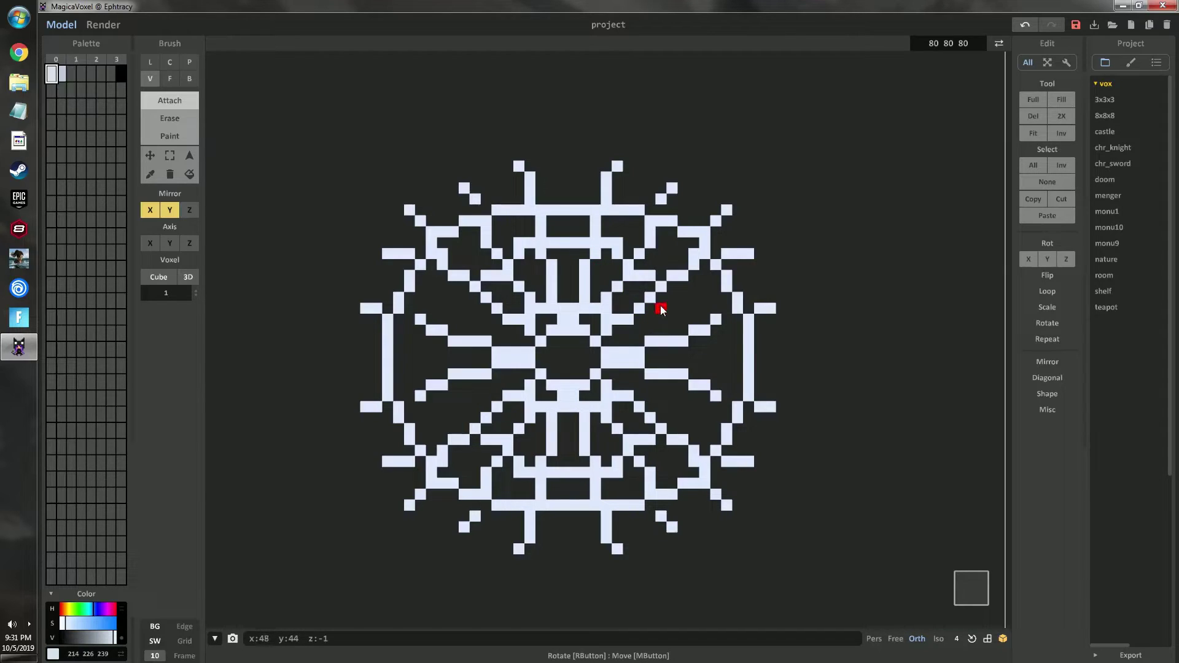
pyautogui.moveTo(662, 309); pyautogui.dragTo(675, 339)
pyautogui.moveTo(441, 397); pyautogui.dragTo(466, 430)
pyautogui.scroll(-1, 586, 362)
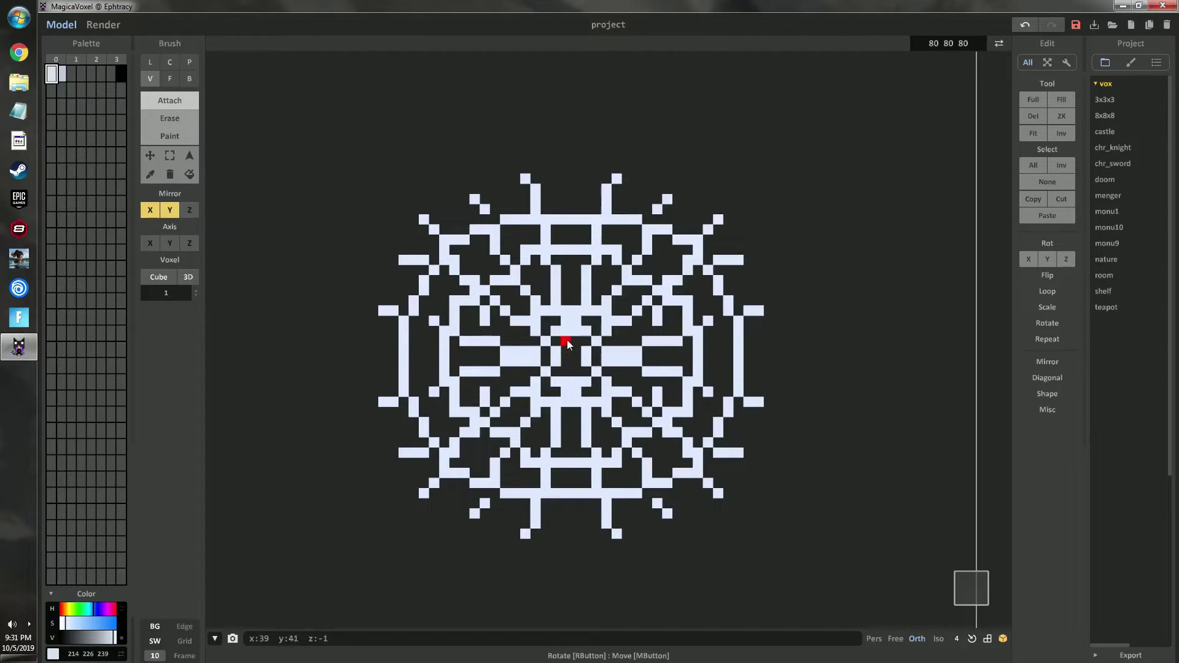
pyautogui.scroll(-8, 651, 371)
pyautogui.scroll(9, 627, 360)
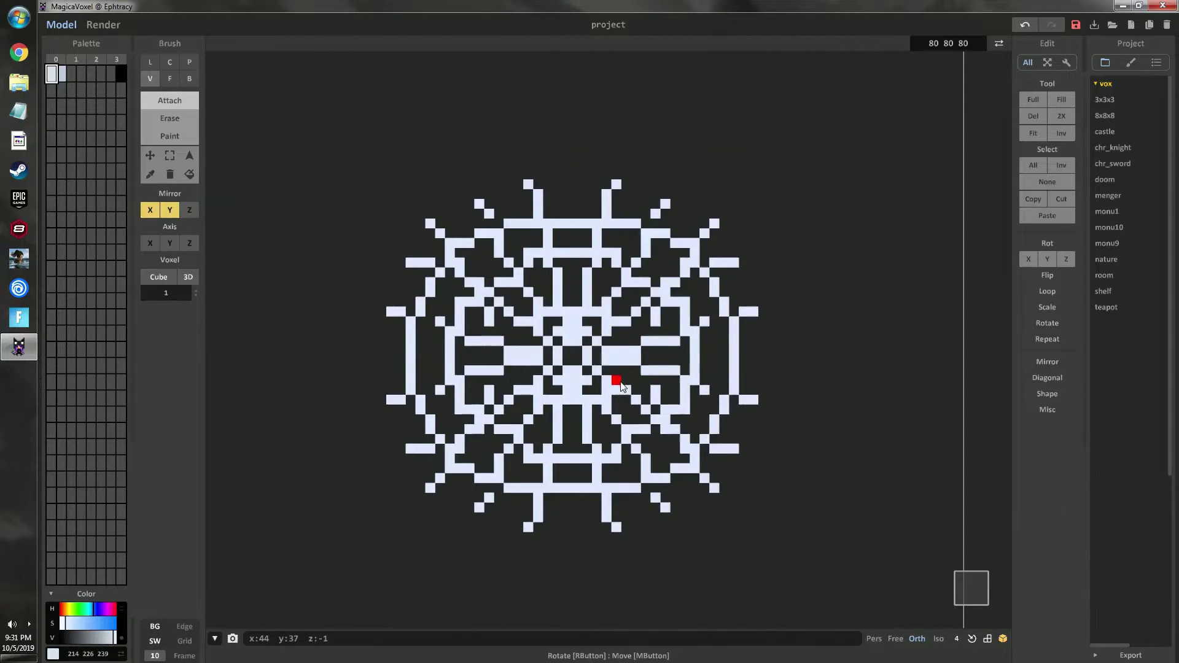
# Move the round web back across the floor to the volume's rear edge.
pyautogui.moveTo(620, 387); pyautogui.dragTo(598, 302, button='right')
pyautogui.click(169, 155)
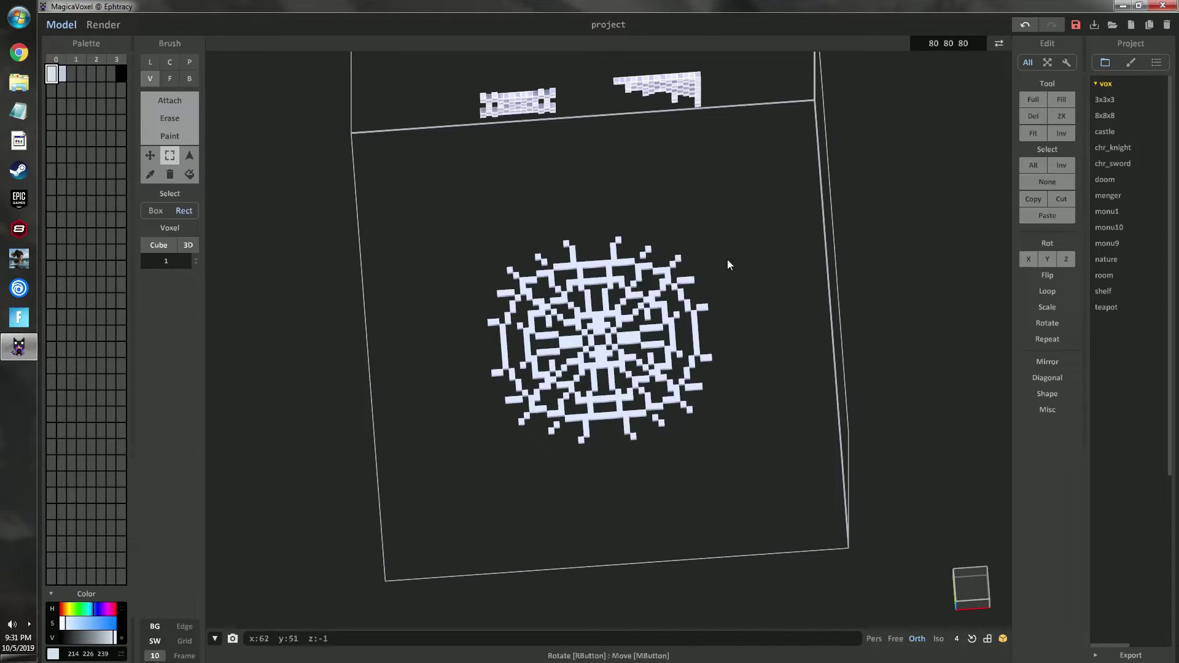
pyautogui.scroll(-3, 662, 378)
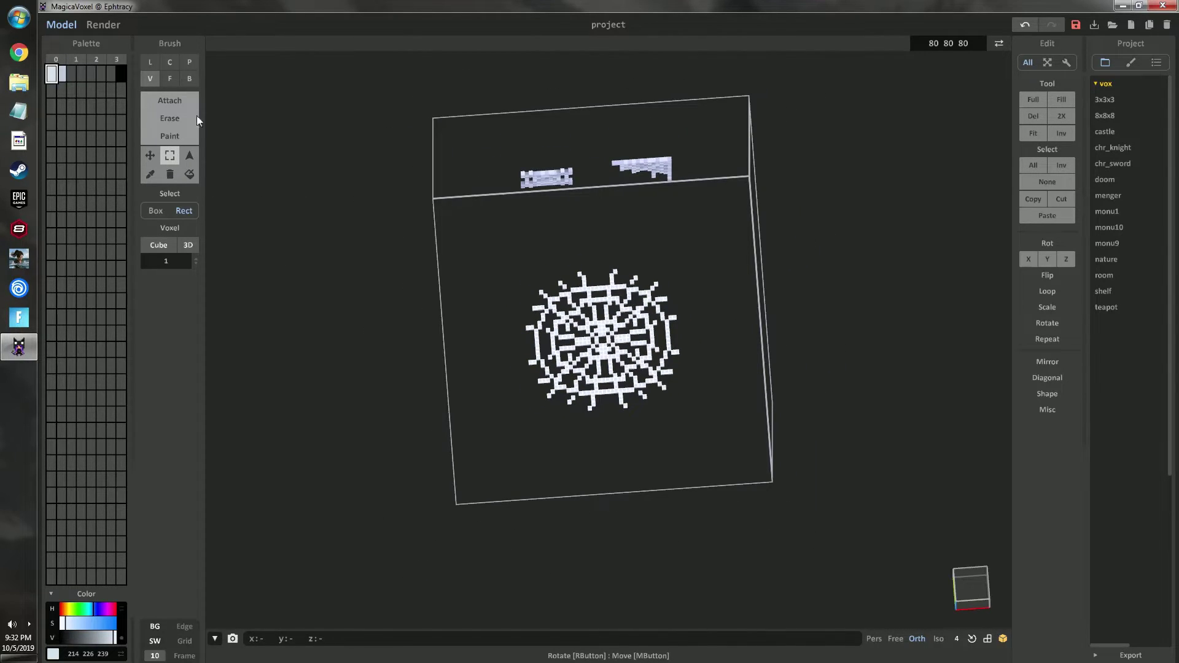
pyautogui.click(149, 155)
pyautogui.moveTo(608, 329); pyautogui.dragTo(601, 241)
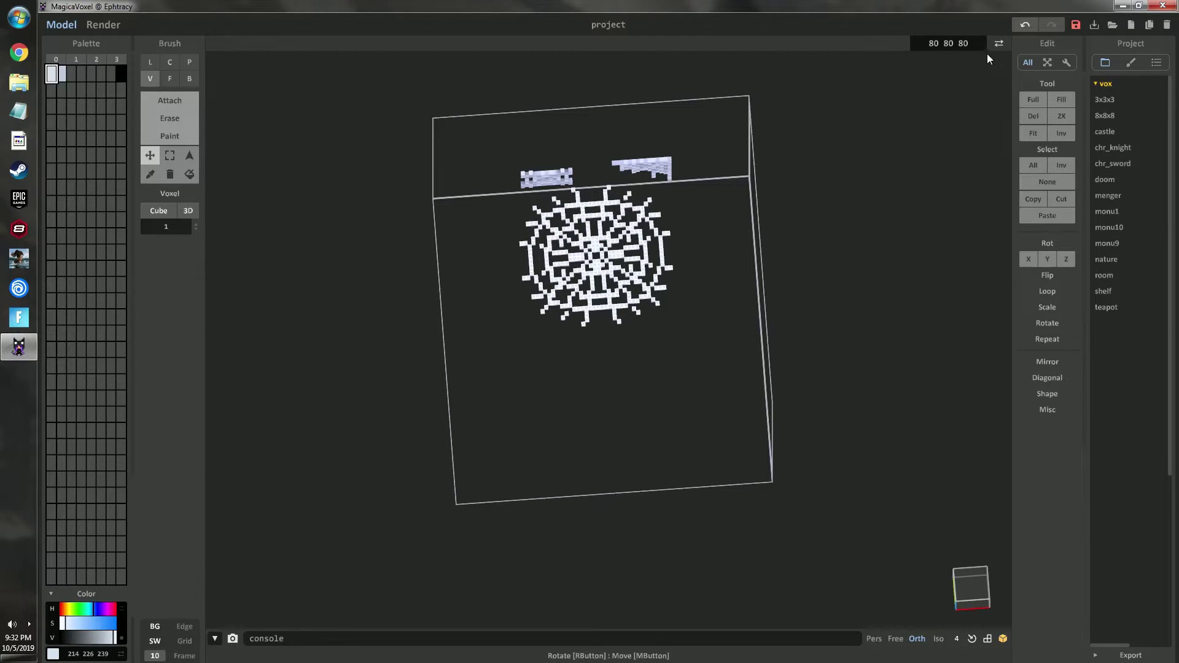
# Enter 255 255 255 as the model volume size.
pyautogui.click(948, 43)
pyautogui.write('255 255 255')
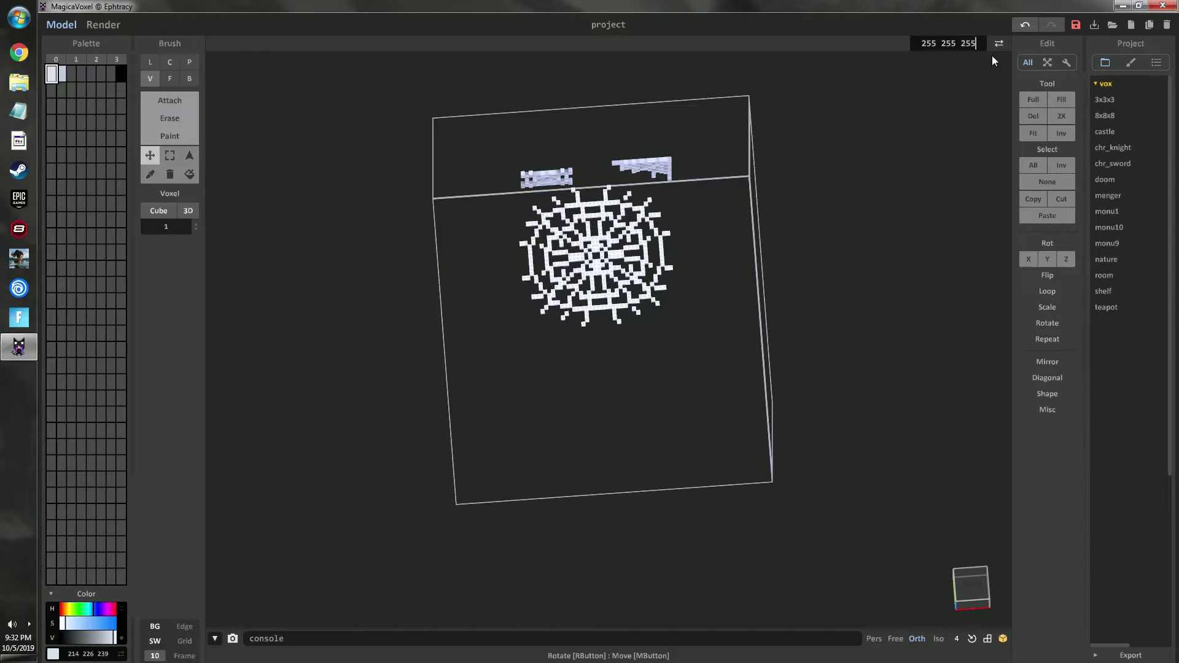
pyautogui.press('Return')
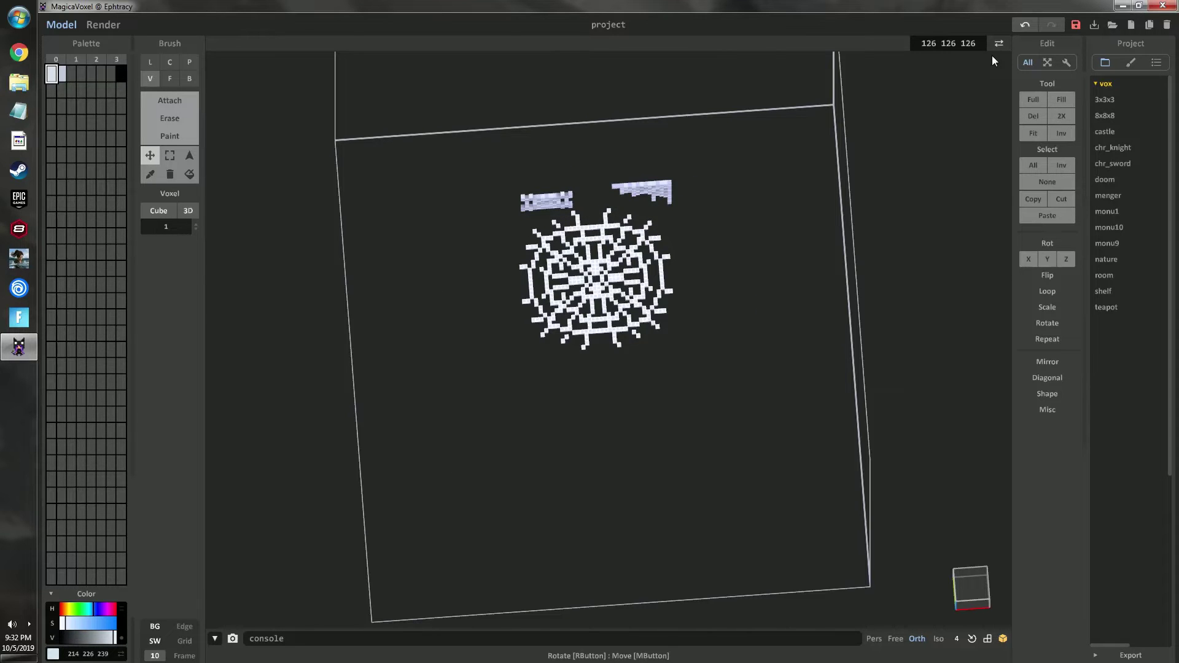
# Move all three webs back to the rear side of the enlarged volume.
pyautogui.moveTo(677, 360); pyautogui.dragTo(664, 265, button='middle')
pyautogui.scroll(1, 622, 266)
pyautogui.moveTo(622, 266); pyautogui.dragTo(676, 264, button='right')
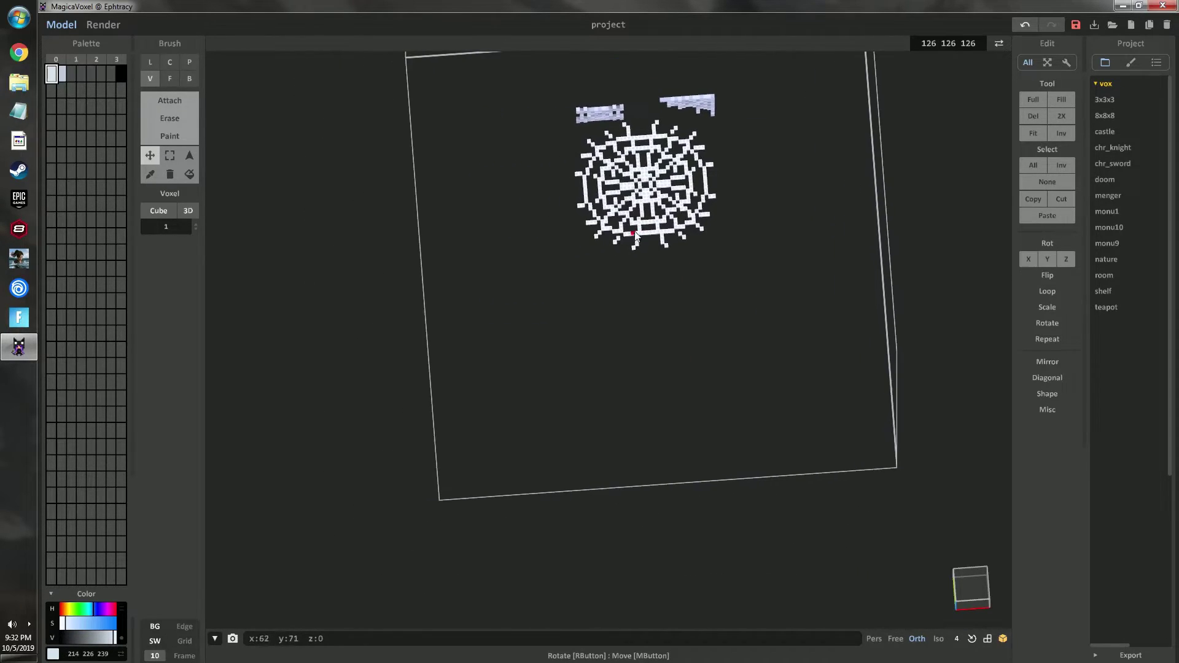
pyautogui.click(169, 156)
pyautogui.moveTo(688, 305); pyautogui.dragTo(485, 130, button='right')
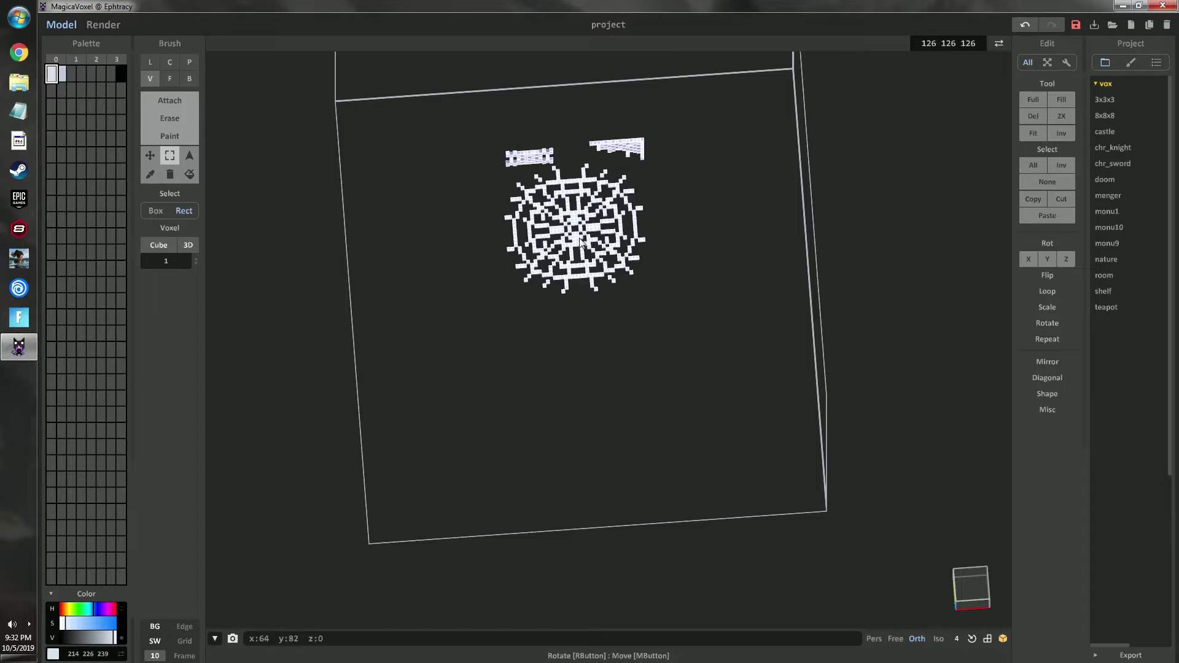
pyautogui.moveTo(579, 240); pyautogui.dragTo(590, 307, button='middle')
pyautogui.click(150, 154)
pyautogui.moveTo(584, 315); pyautogui.dragTo(580, 242)
pyautogui.moveTo(603, 287); pyautogui.dragTo(639, 317, button='right')
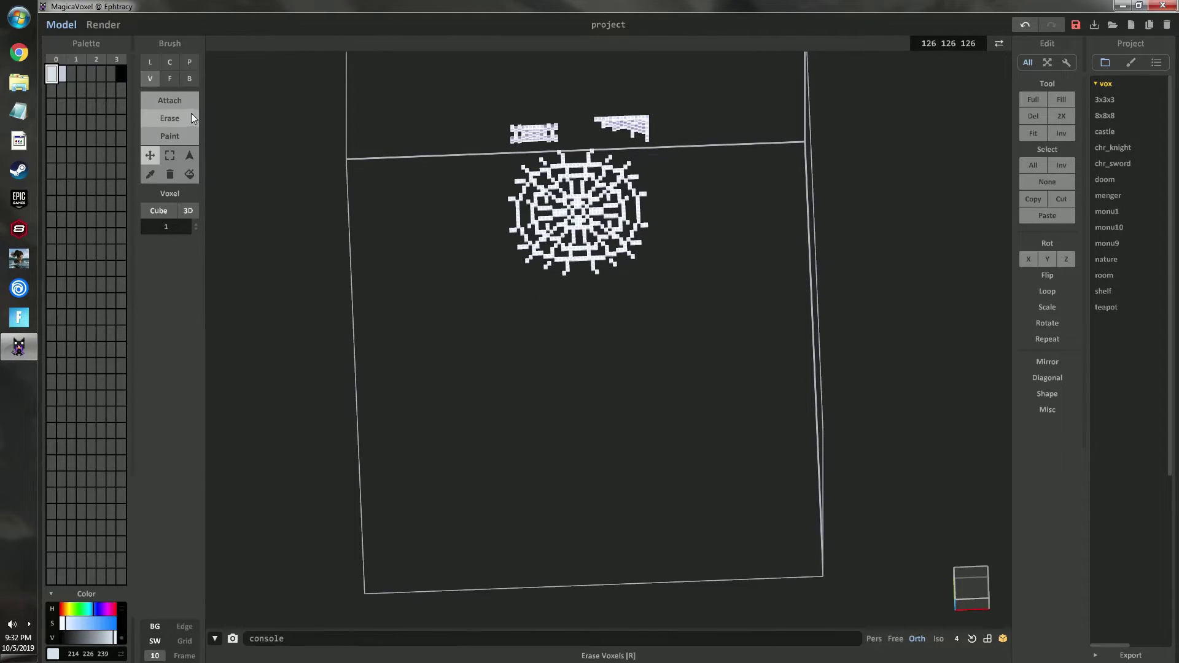
# Turn off X and Y mirroring and draw a large closed irregular ring freehand on the floor in front of the round web.
pyautogui.click(175, 100)
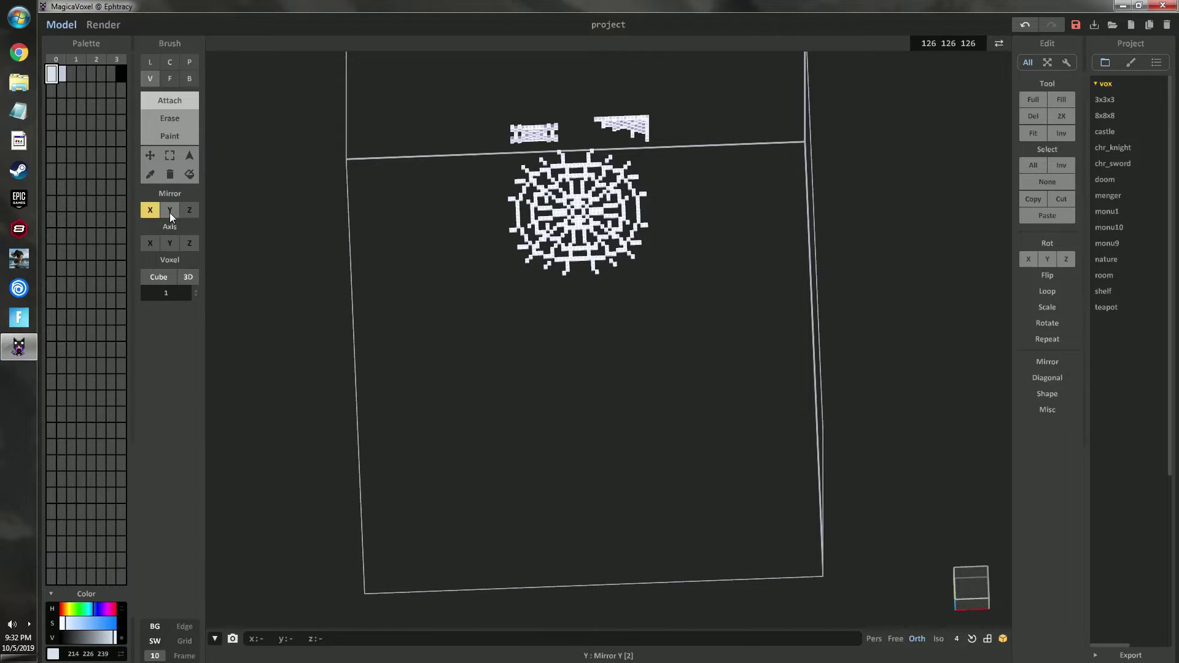
pyautogui.click(151, 211)
pyautogui.moveTo(530, 309); pyautogui.dragTo(522, 309, button='middle')
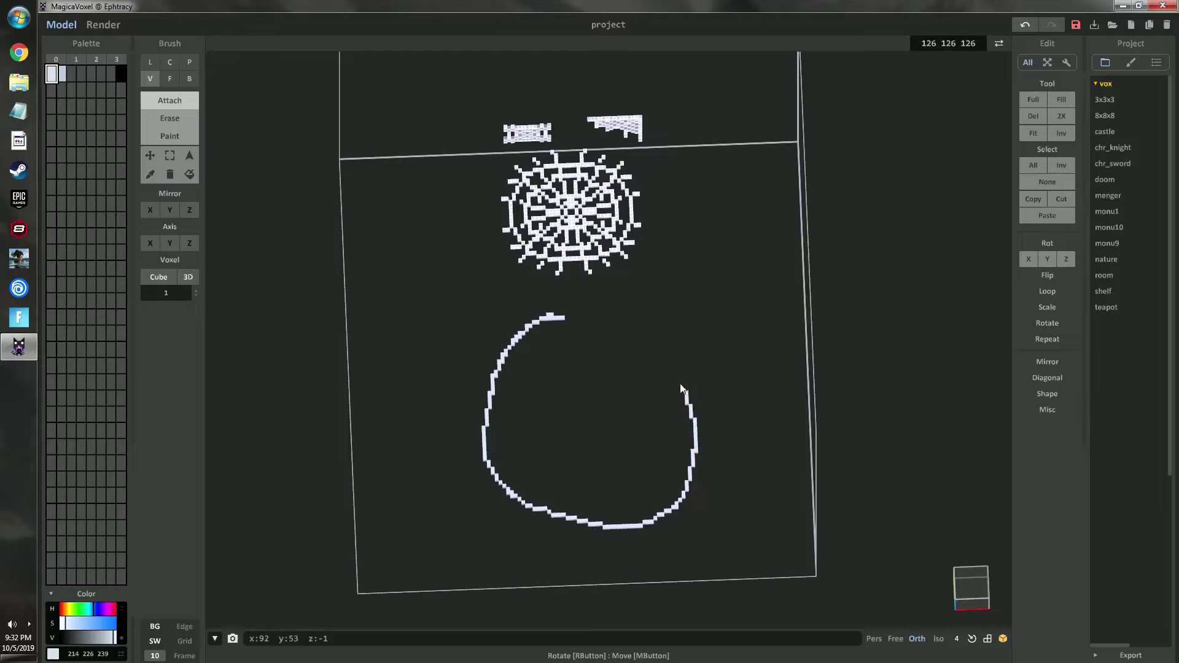
pyautogui.moveTo(611, 320); pyautogui.dragTo(577, 316)
# Fill the large irregular ring with freehand spokes running from its centre out to the outline.
pyautogui.click(981, 590)
pyautogui.scroll(2, 554, 368)
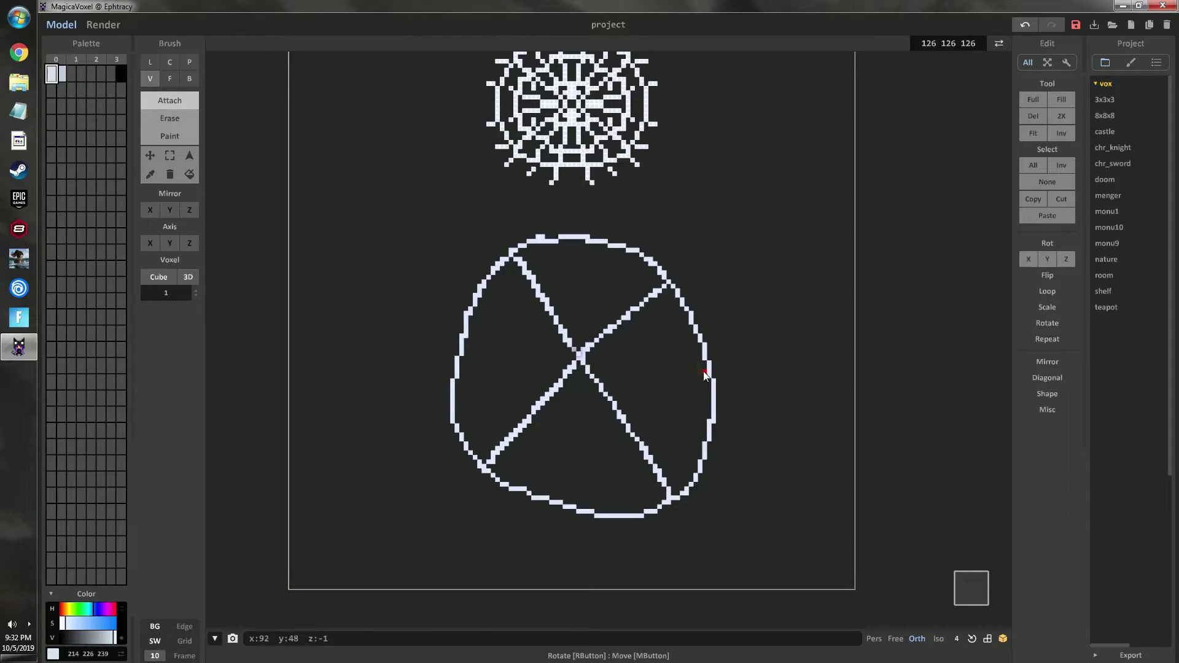
pyautogui.moveTo(708, 390); pyautogui.dragTo(499, 349)
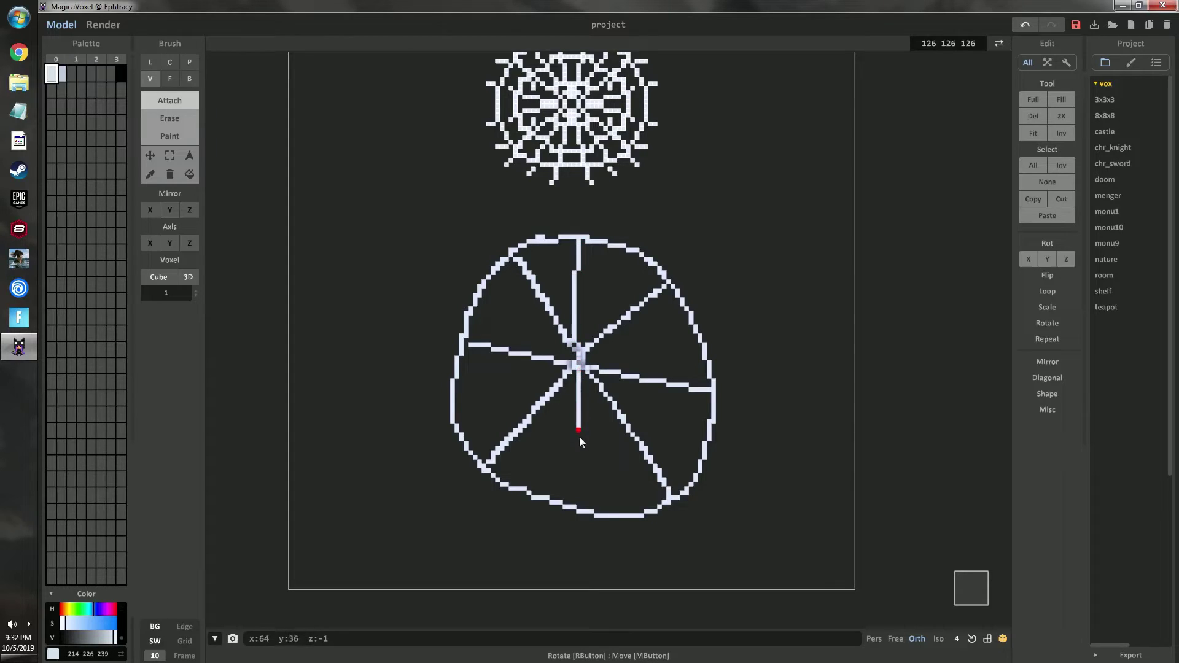
pyautogui.moveTo(626, 510); pyautogui.dragTo(588, 384)
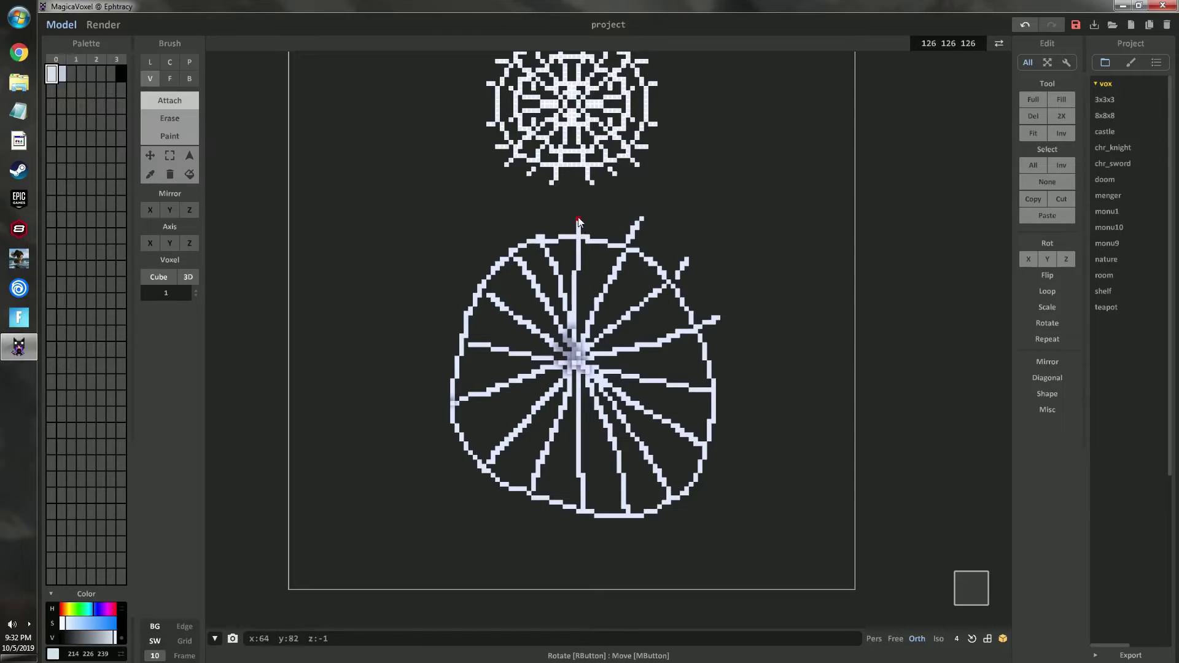
# Extend the large web's spokes slightly past its outer ring and draw a smaller concentric ring across them.
pyautogui.moveTo(538, 235); pyautogui.dragTo(513, 252)
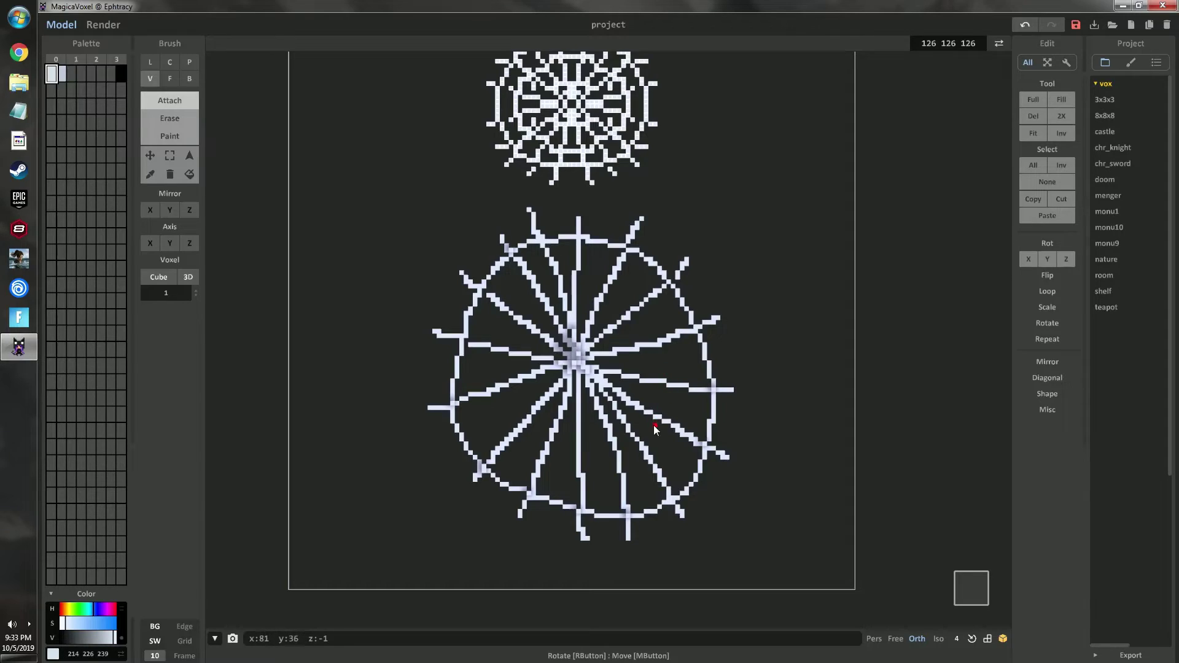
pyautogui.moveTo(583, 468)
pyautogui.mouseDown()
pyautogui.moveTo(537, 449)
pyautogui.moveTo(498, 378)
pyautogui.moveTo(509, 321)
pyautogui.moveTo(556, 287)
pyautogui.moveTo(633, 304)
pyautogui.mouseUp()
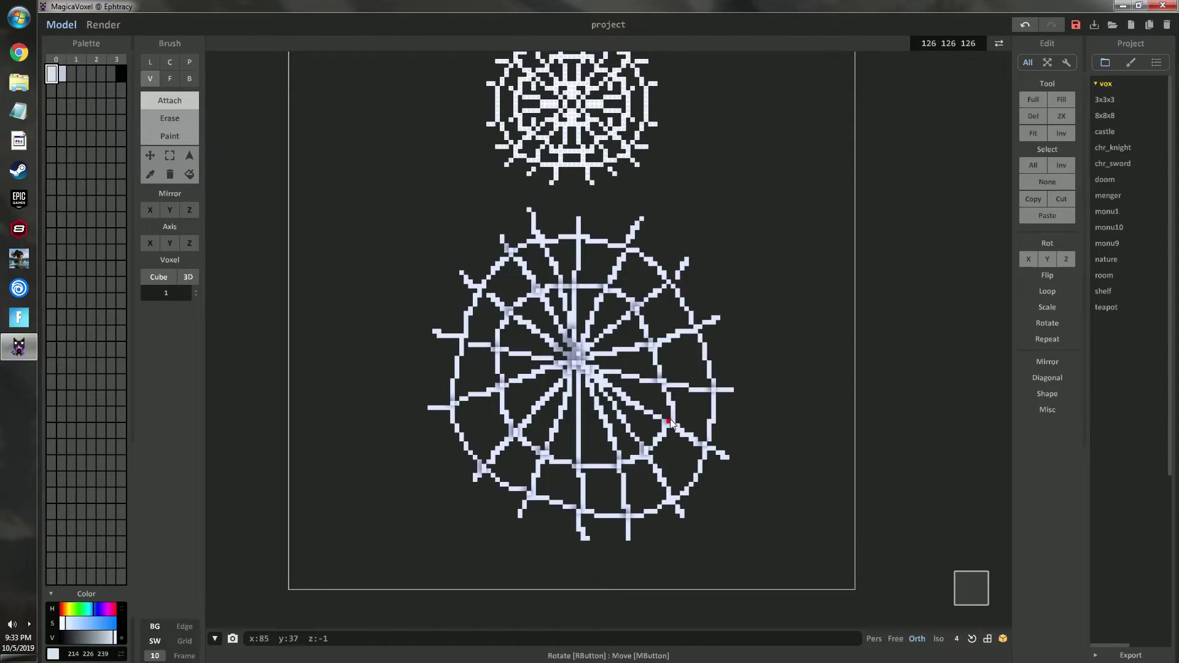
# Draw a small freehand ring around the large web's centre and another ring between its middle and outer rings.
pyautogui.moveTo(629, 380)
pyautogui.mouseDown()
pyautogui.moveTo(617, 428)
pyautogui.moveTo(566, 430)
pyautogui.moveTo(533, 384)
pyautogui.moveTo(546, 328)
pyautogui.moveTo(595, 319)
pyautogui.mouseUp()
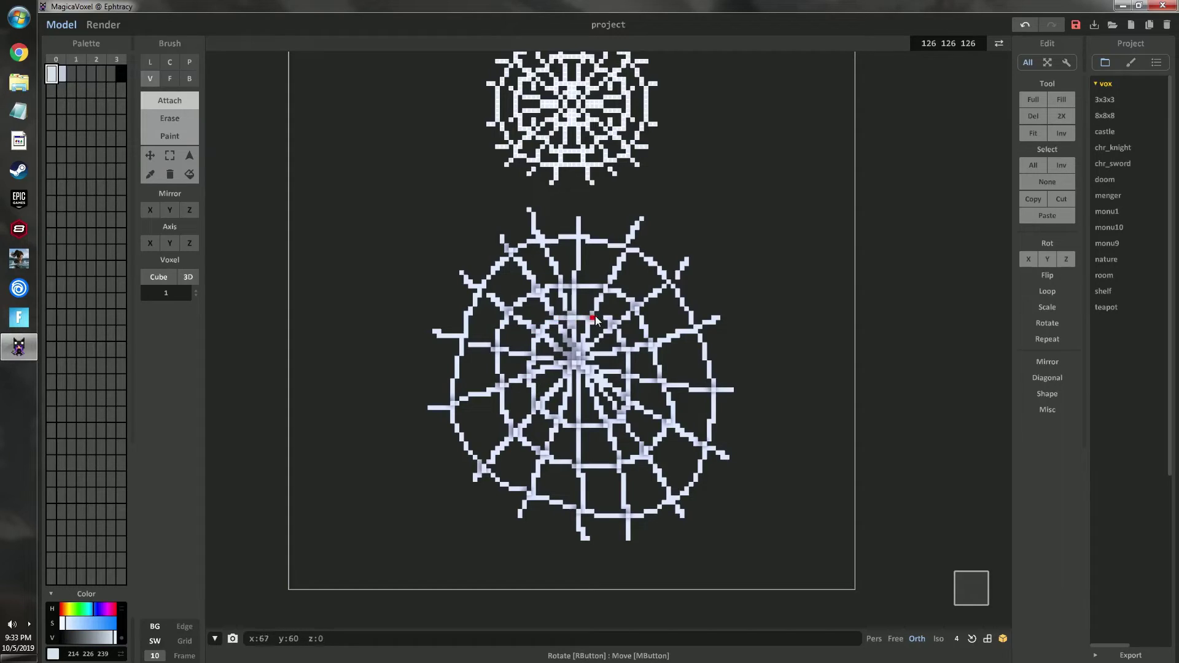
pyautogui.scroll(-3, 711, 376)
pyautogui.moveTo(721, 413)
pyautogui.mouseDown(button='right')
pyautogui.moveTo(757, 381)
pyautogui.moveTo(728, 407)
pyautogui.mouseUp(button='right')
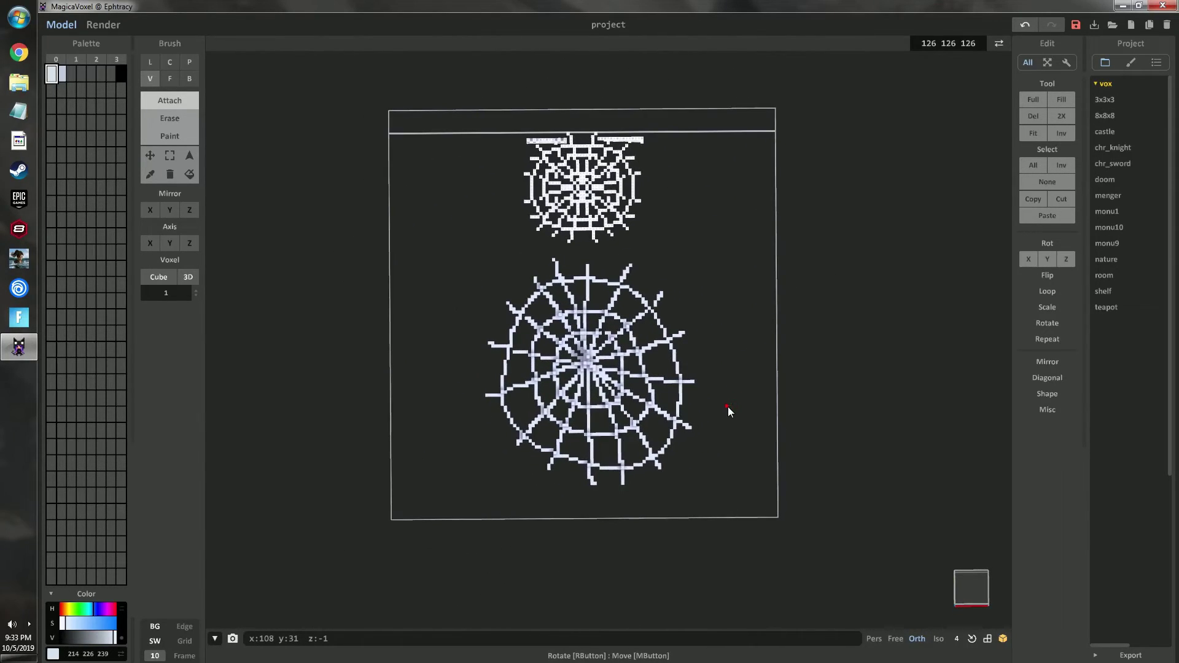
pyautogui.scroll(3, 715, 436)
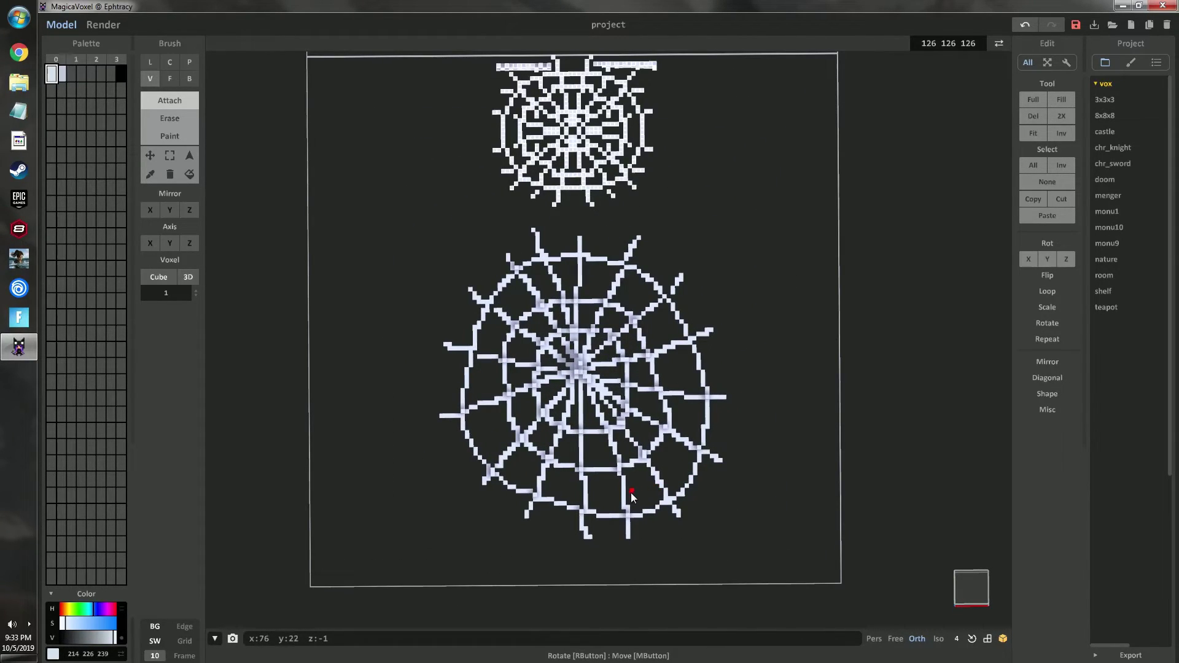
pyautogui.moveTo(634, 494)
pyautogui.mouseDown()
pyautogui.moveTo(673, 460)
pyautogui.moveTo(685, 393)
pyautogui.moveTo(660, 339)
pyautogui.moveTo(622, 292)
pyautogui.moveTo(580, 282)
pyautogui.moveTo(535, 296)
pyautogui.moveTo(492, 348)
pyautogui.moveTo(494, 438)
pyautogui.moveTo(527, 478)
pyautogui.moveTo(616, 499)
pyautogui.mouseUp()
pyautogui.moveTo(702, 459)
pyautogui.mouseDown(button='right')
pyautogui.moveTo(756, 422)
pyautogui.moveTo(708, 466)
pyautogui.mouseUp(button='right')
pyautogui.scroll(3, 669, 465)
pyautogui.click(982, 590)
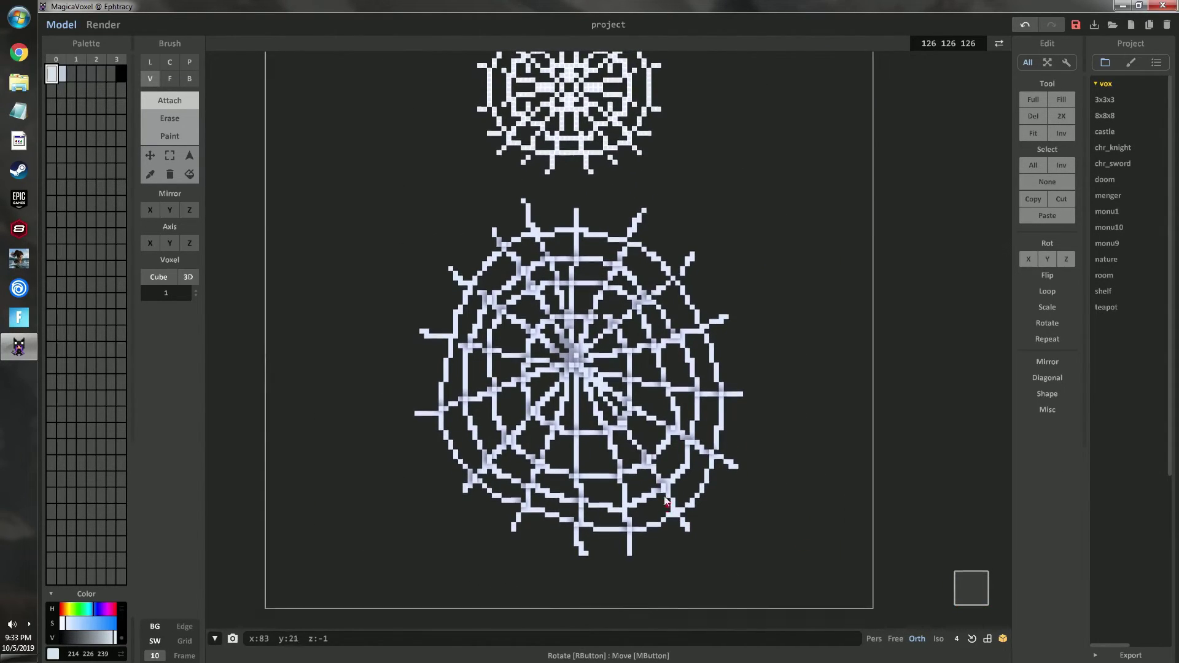
# Draw more freehand rings in the large web's inner gaps, undoing and redrawing the first stroke.
pyautogui.moveTo(582, 454)
pyautogui.mouseDown()
pyautogui.moveTo(646, 428)
pyautogui.moveTo(648, 351)
pyautogui.mouseUp()
pyautogui.hotkey('ctrl', 'z')
pyautogui.moveTo(582, 469)
pyautogui.mouseDown()
pyautogui.moveTo(632, 422)
pyautogui.moveTo(643, 369)
pyautogui.moveTo(628, 319)
pyautogui.moveTo(582, 300)
pyautogui.mouseUp()
pyautogui.moveTo(507, 351); pyautogui.dragTo(517, 416)
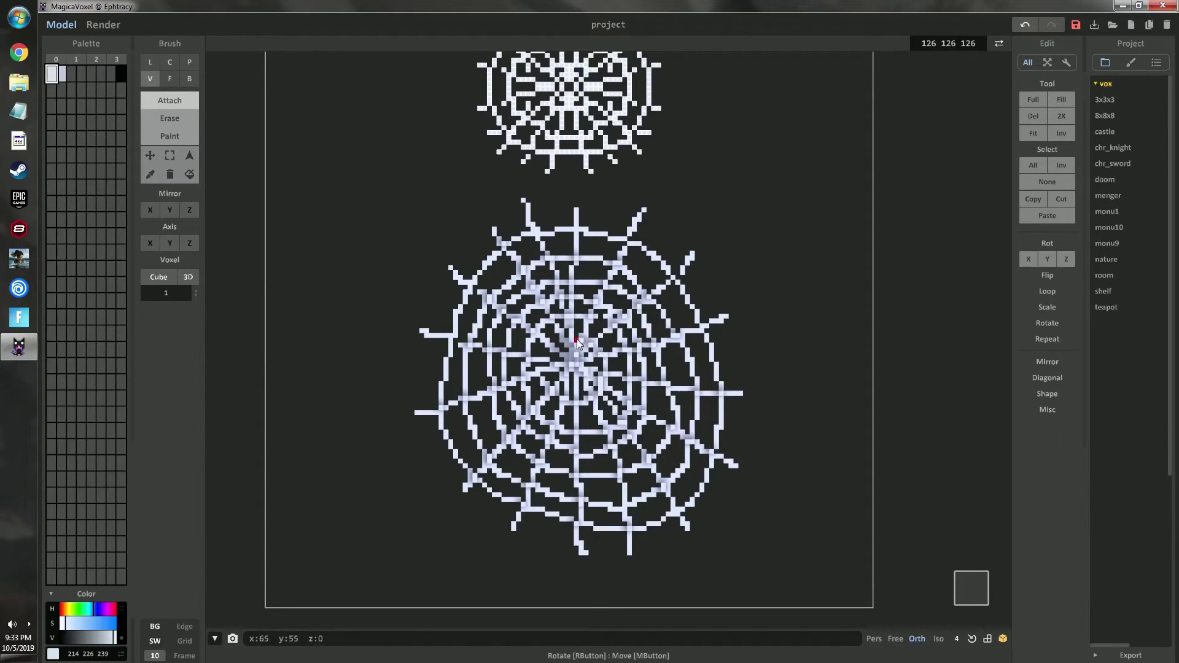
# Examine the finished large web alongside the square, corner and small round webs.
pyautogui.moveTo(651, 437); pyautogui.dragTo(675, 441, button='right')
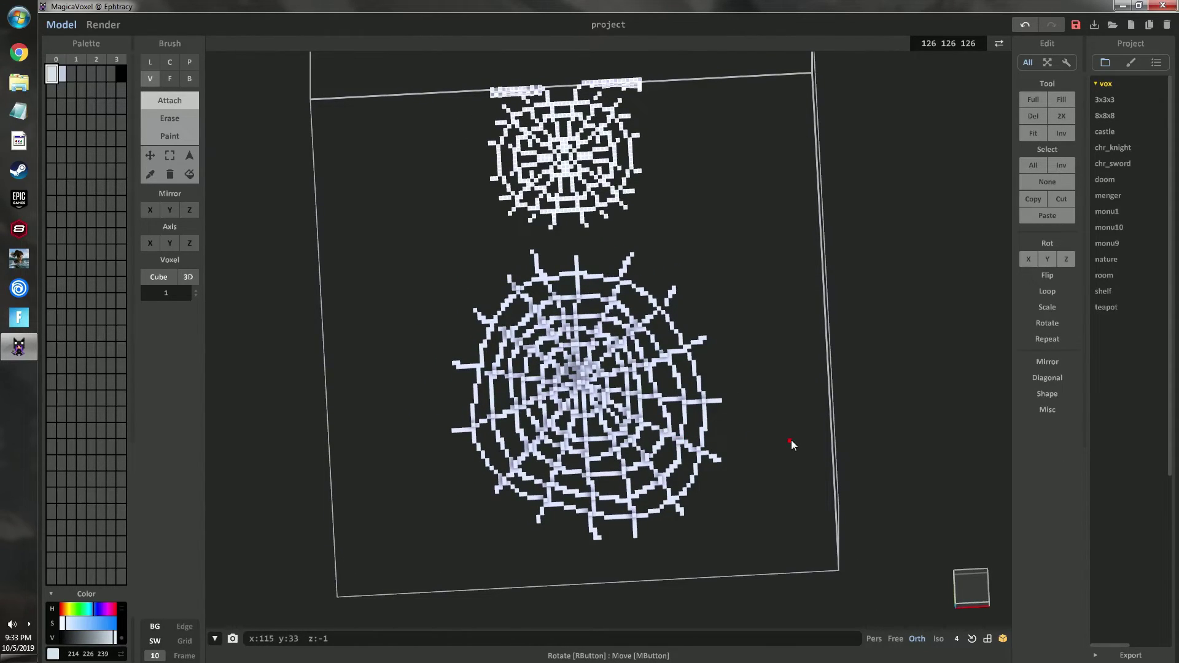
pyautogui.scroll(-4, 709, 341)
pyautogui.moveTo(725, 374); pyautogui.dragTo(732, 301, button='right')
pyautogui.scroll(6, 722, 375)
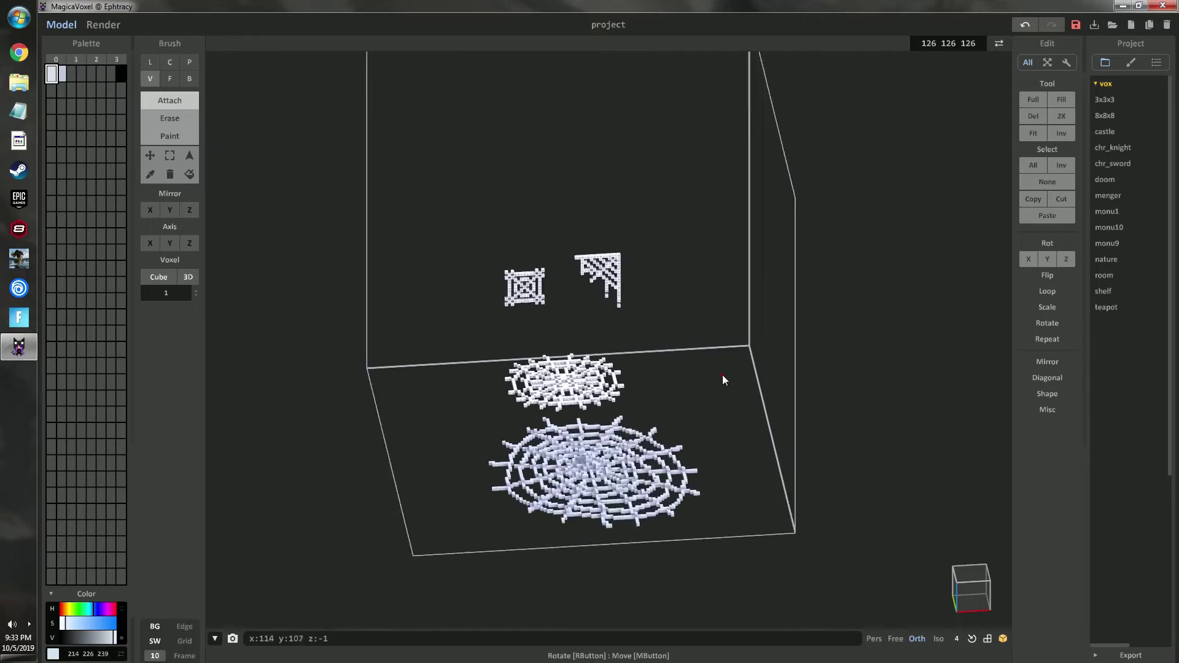
pyautogui.scroll(2, 658, 281)
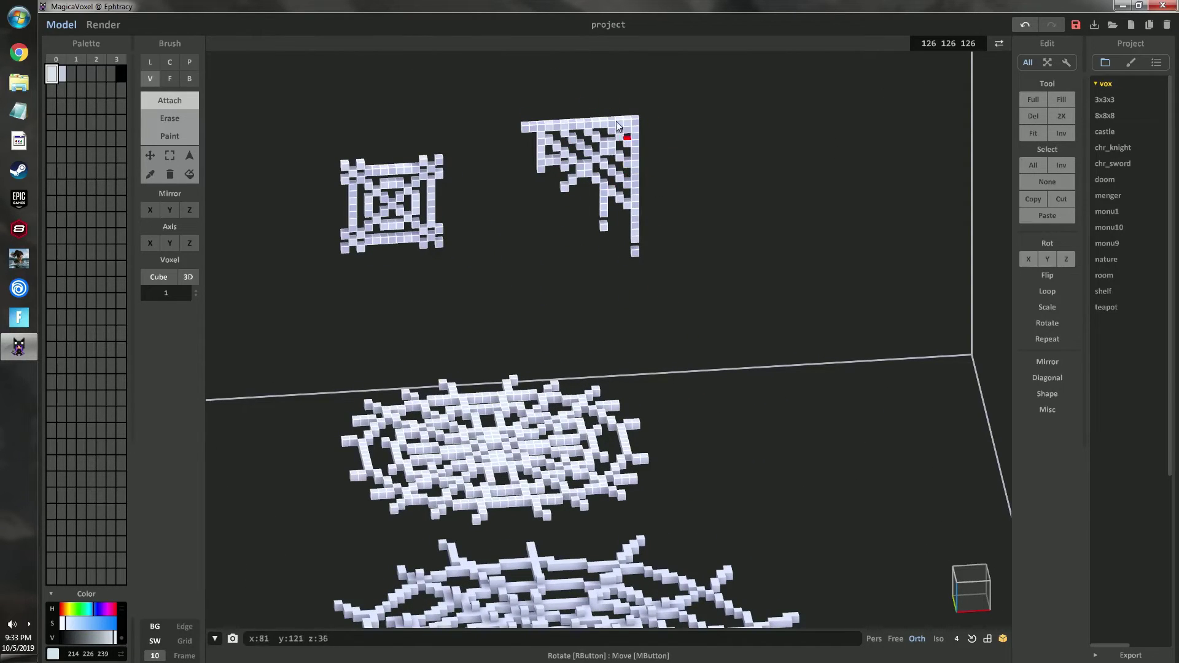
pyautogui.scroll(-2, 691, 414)
# Paint scattered voxels of the large web in the slightly darker palette blue (190 202 223).
pyautogui.moveTo(691, 414); pyautogui.dragTo(630, 539, button='right')
pyautogui.click(64, 76)
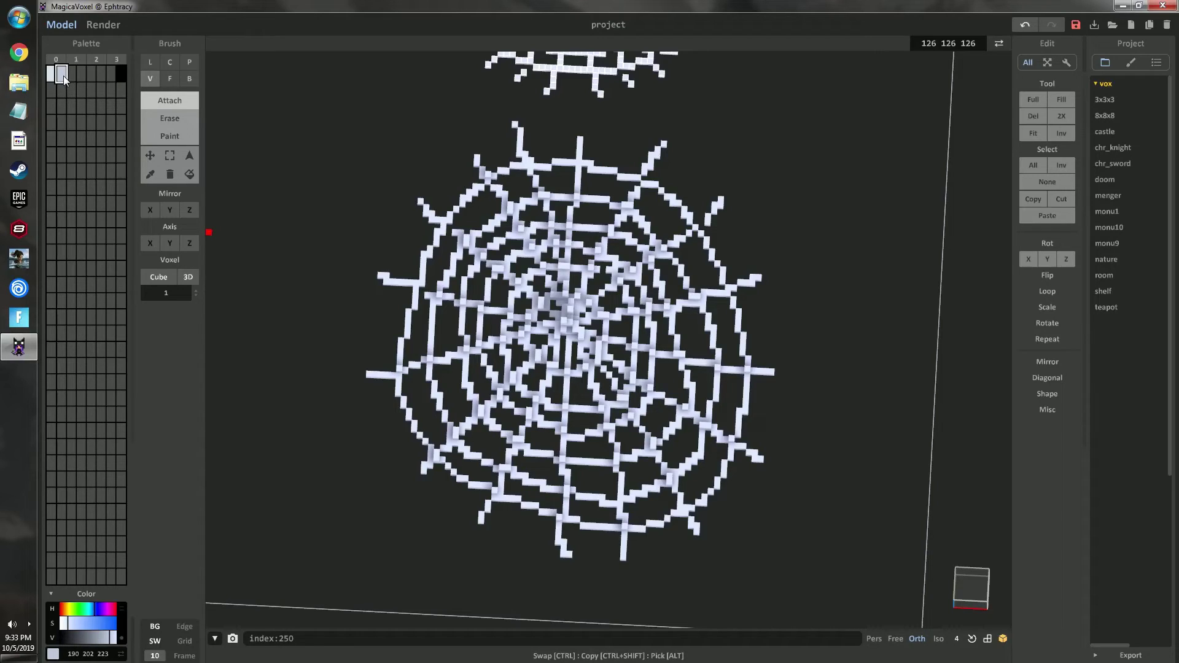
pyautogui.click(152, 133)
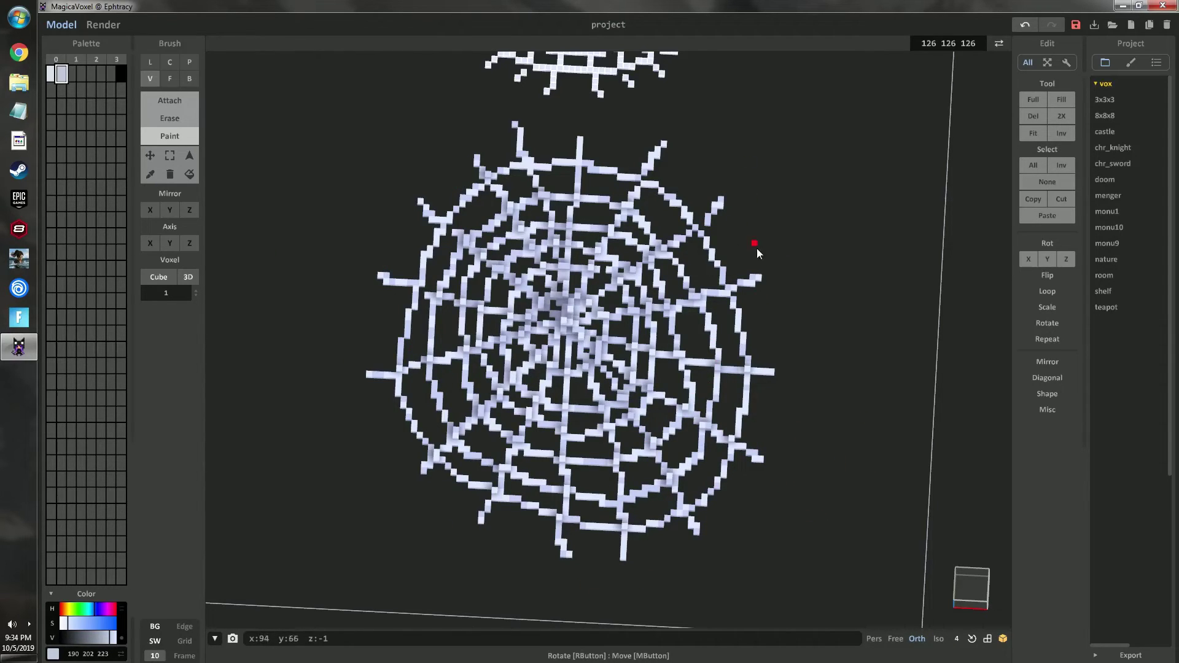
pyautogui.scroll(5, 672, 441)
pyautogui.scroll(-5, 647, 448)
# Examine the painted large web from several angles, comparing the perspective and orthographic projections.
pyautogui.moveTo(648, 449); pyautogui.dragTo(501, 522, button='right')
pyautogui.moveTo(601, 514); pyautogui.dragTo(643, 514, button='right')
pyautogui.scroll(3, 643, 512)
pyautogui.moveTo(634, 522); pyautogui.dragTo(637, 436, button='middle')
pyautogui.moveTo(637, 436); pyautogui.dragTo(620, 482, button='right')
pyautogui.click(873, 639)
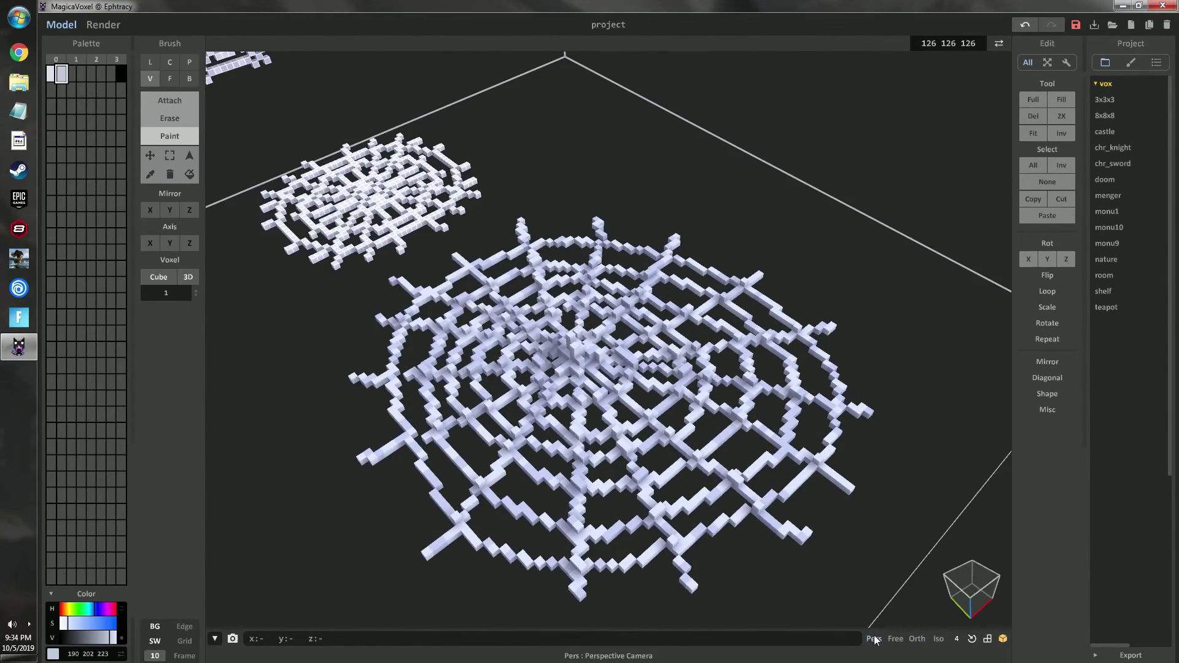
pyautogui.click(916, 639)
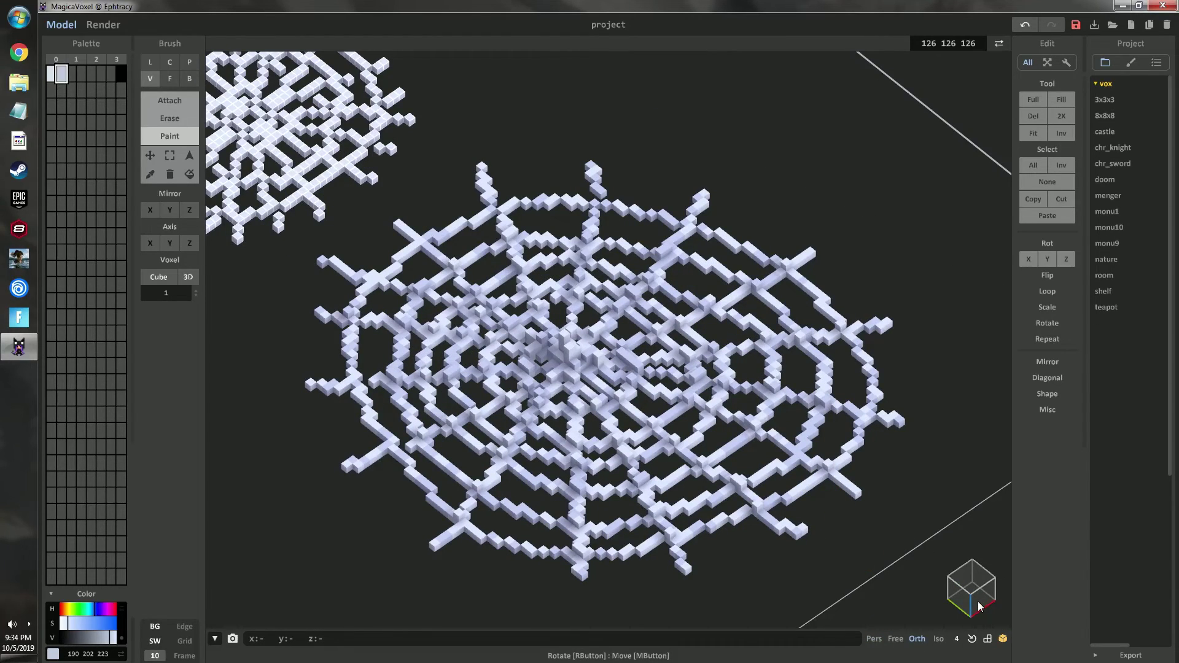
# Try a rectangular selection of the voxels stacked above the floor layer in a straight side view, and clear the selection.
pyautogui.click(980, 606)
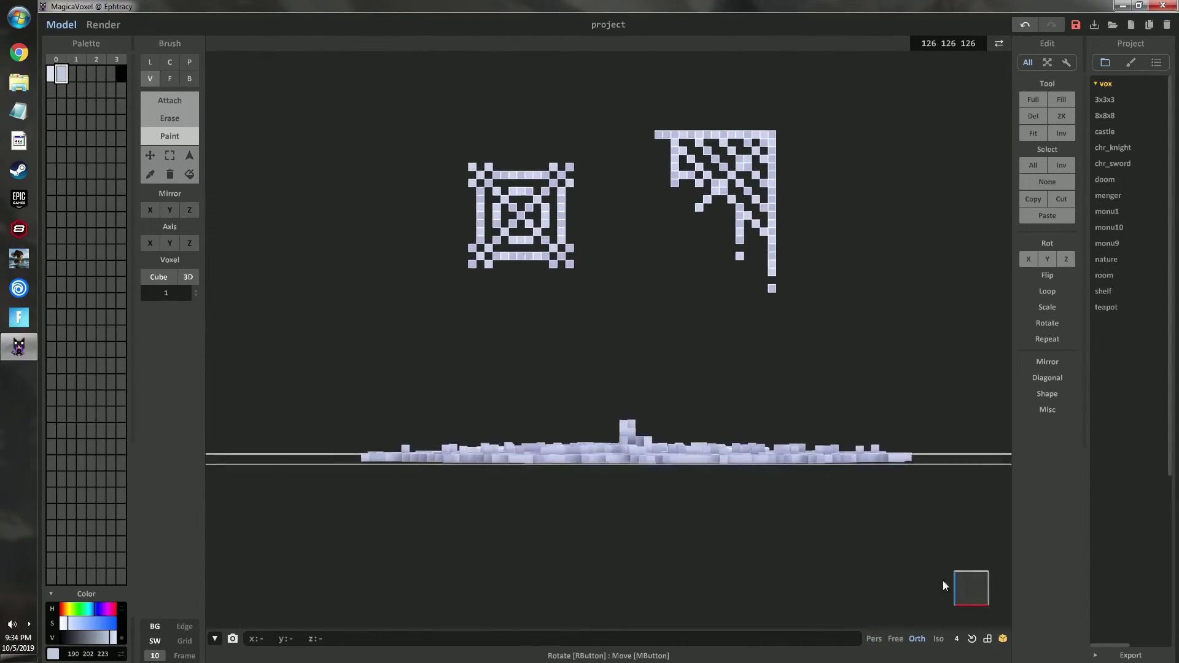
pyautogui.click(167, 157)
pyautogui.click(1048, 182)
pyautogui.moveTo(342, 349); pyautogui.dragTo(938, 453)
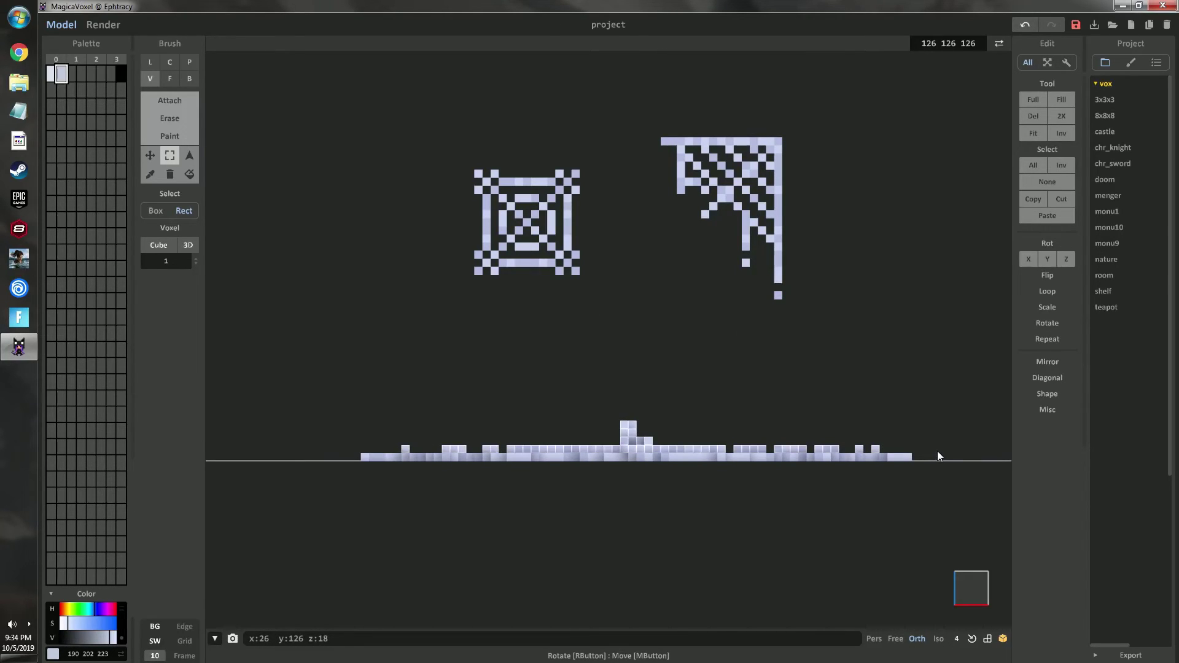
pyautogui.moveTo(930, 447); pyautogui.dragTo(738, 507, button='right')
pyautogui.scroll(-3, 657, 361)
pyautogui.scroll(2, 657, 361)
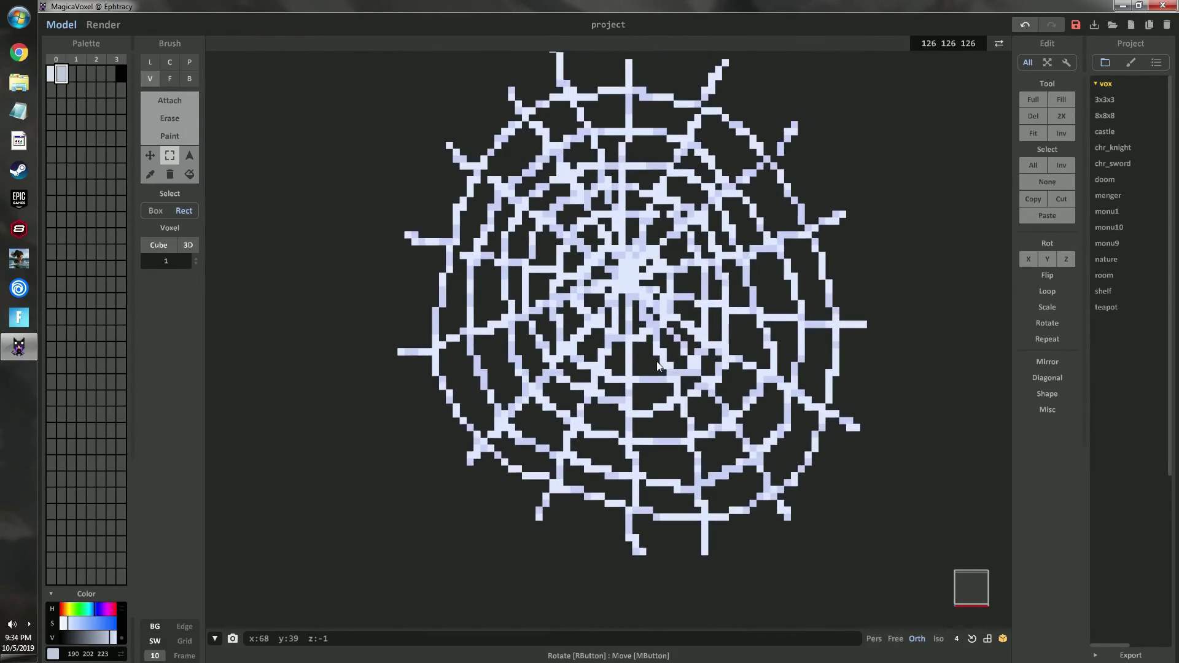
pyautogui.moveTo(657, 361); pyautogui.dragTo(698, 453, button='right')
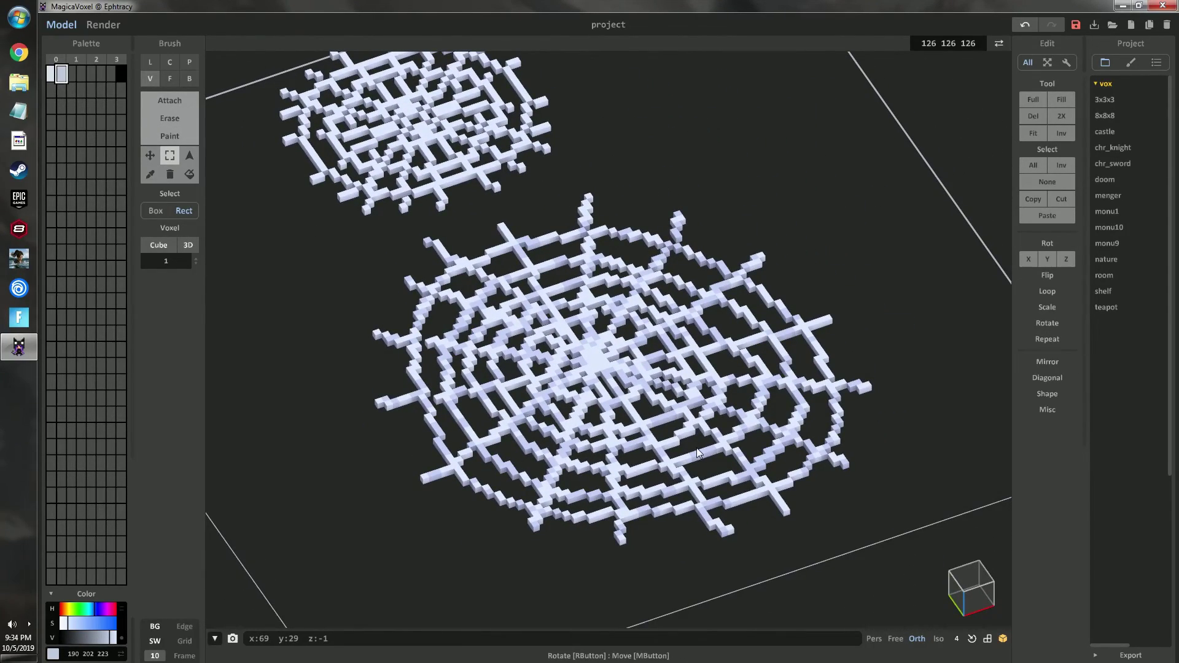
pyautogui.moveTo(616, 450)
pyautogui.mouseDown(button='right')
pyautogui.moveTo(653, 450)
pyautogui.moveTo(819, 392)
pyautogui.mouseUp(button='right')
pyautogui.click(1052, 182)
# Select and delete the square, corner and small round webs, keeping only the large freehand web.
pyautogui.scroll(2, 657, 504)
pyautogui.moveTo(657, 505); pyautogui.dragTo(698, 449, button='right')
pyautogui.scroll(1, 696, 444)
pyautogui.scroll(-6, 696, 444)
pyautogui.moveTo(631, 478); pyautogui.dragTo(500, 434, button='right')
pyautogui.moveTo(525, 350); pyautogui.dragTo(643, 456, button='middle')
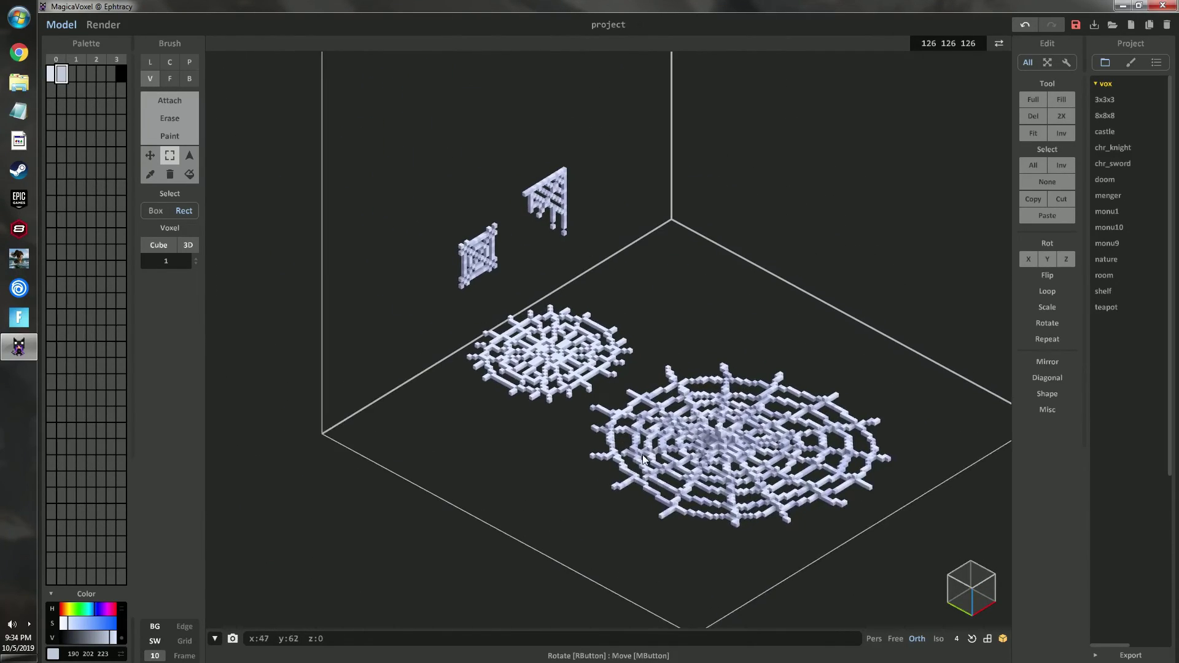
pyautogui.moveTo(643, 460); pyautogui.dragTo(487, 186, button='right')
pyautogui.moveTo(487, 186); pyautogui.dragTo(709, 386)
pyautogui.press('Delete')
pyautogui.moveTo(677, 381); pyautogui.dragTo(620, 430, button='right')
pyautogui.moveTo(519, 270); pyautogui.dragTo(683, 341)
pyautogui.press('Delete')
pyautogui.moveTo(683, 341); pyautogui.dragTo(727, 441, button='right')
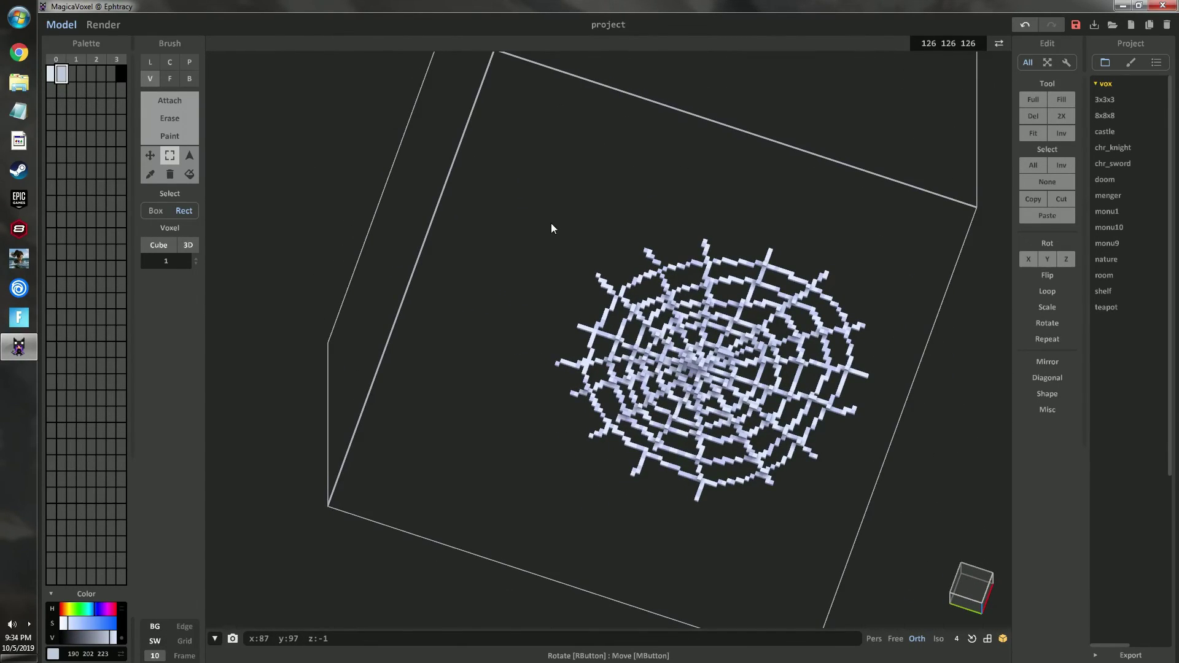
# Move the large round web across the floor towards the middle of the volume and check it up close.
pyautogui.click(150, 155)
pyautogui.moveTo(700, 378); pyautogui.dragTo(645, 369)
pyautogui.moveTo(722, 382); pyautogui.dragTo(642, 388, button='right')
pyautogui.moveTo(642, 388); pyautogui.dragTo(591, 410, button='middle')
pyautogui.scroll(3, 638, 374)
pyautogui.scroll(2, 800, 430)
pyautogui.scroll(2, 804, 424)
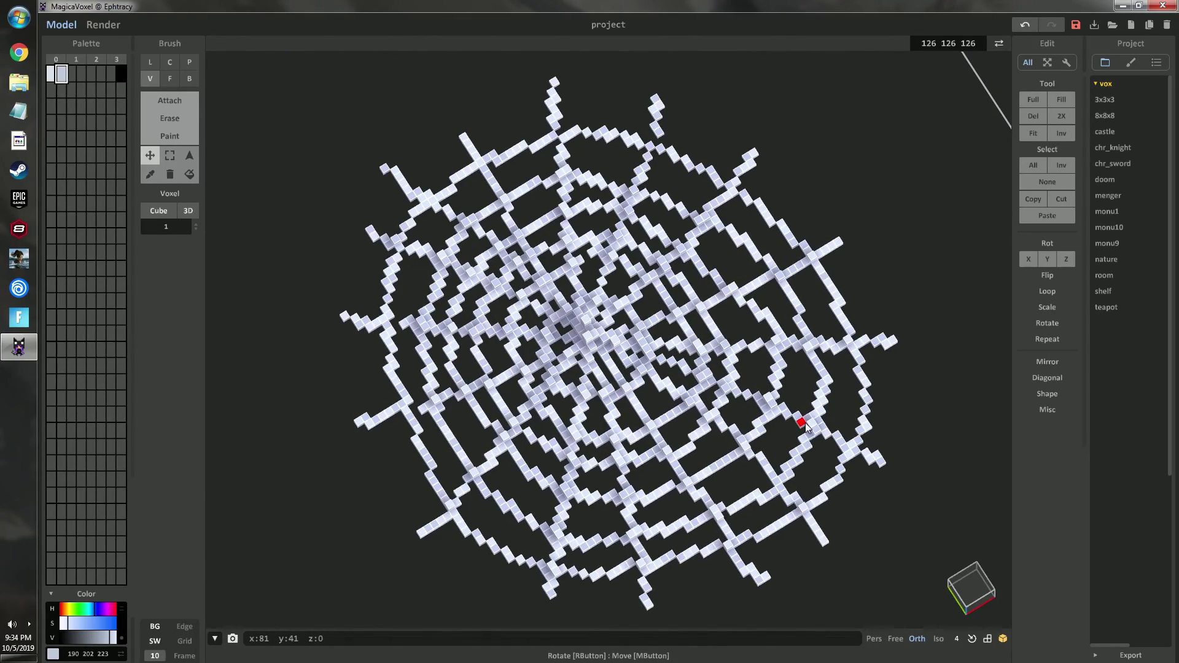
pyautogui.moveTo(842, 439); pyautogui.dragTo(854, 451, button='right')
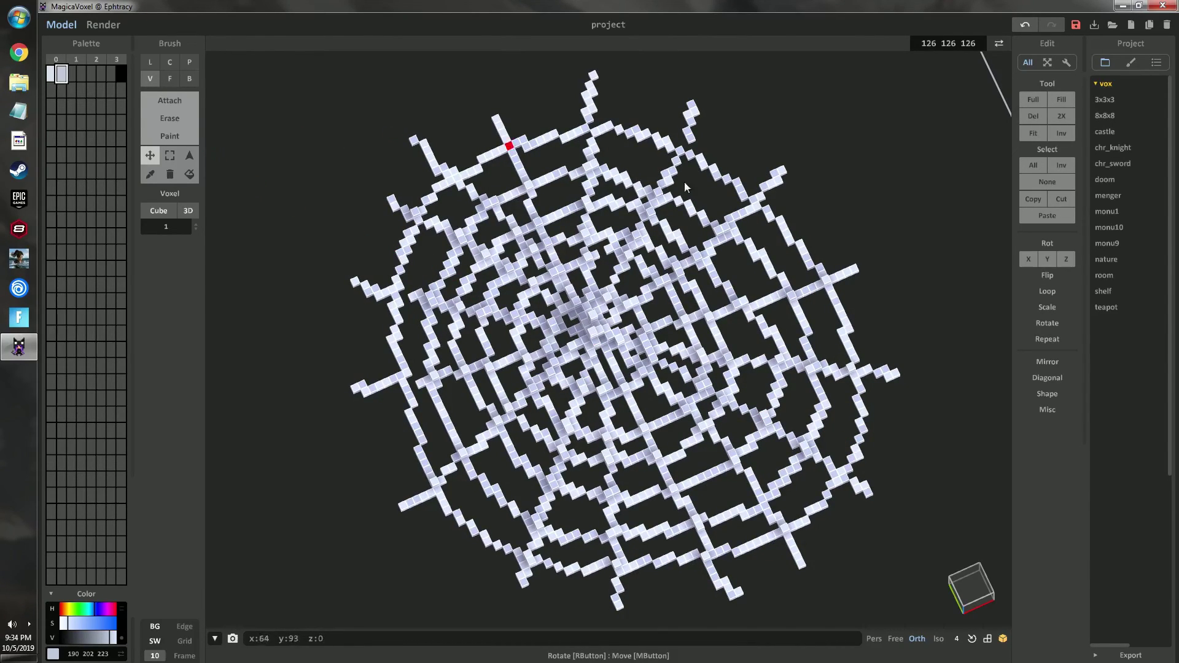
pyautogui.click(1063, 195)
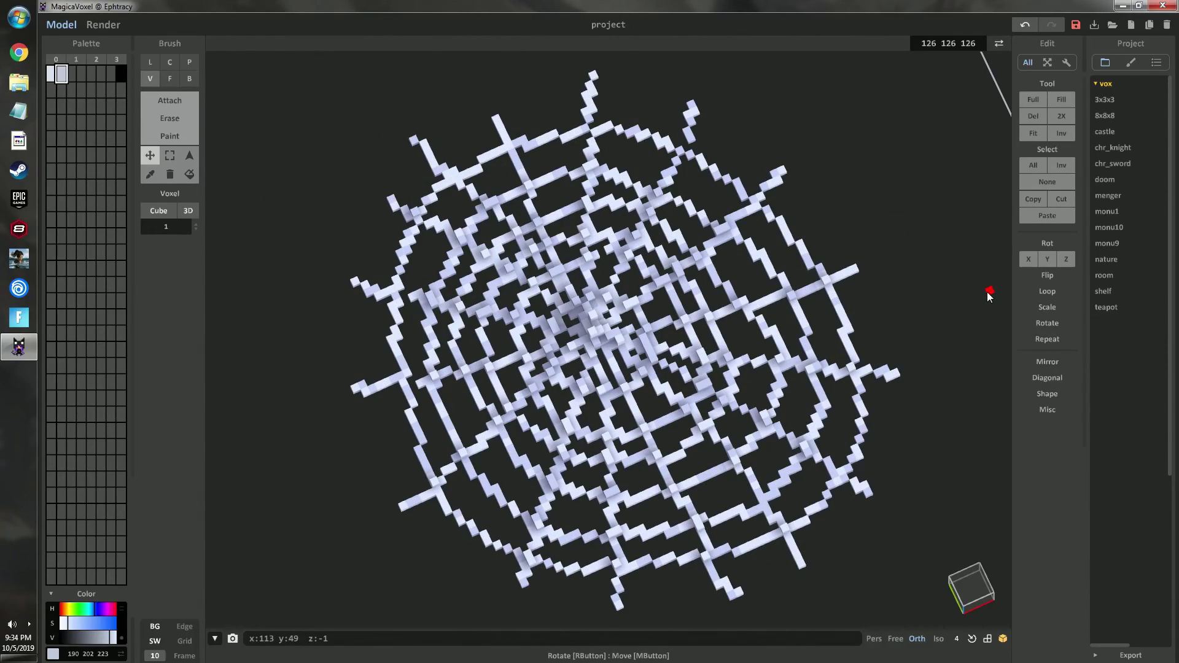